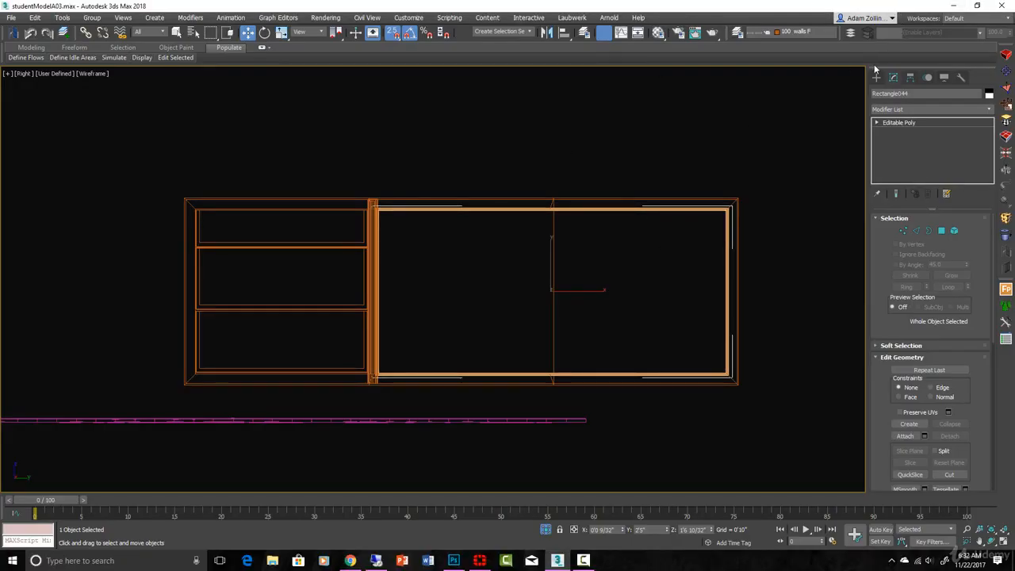
# Draw a vertex-snapped rectangle spline over the half of the wide cabinet opening farthest from the drawers
pyautogui.click(876, 77)
pyautogui.click(889, 93)
pyautogui.click(950, 150)
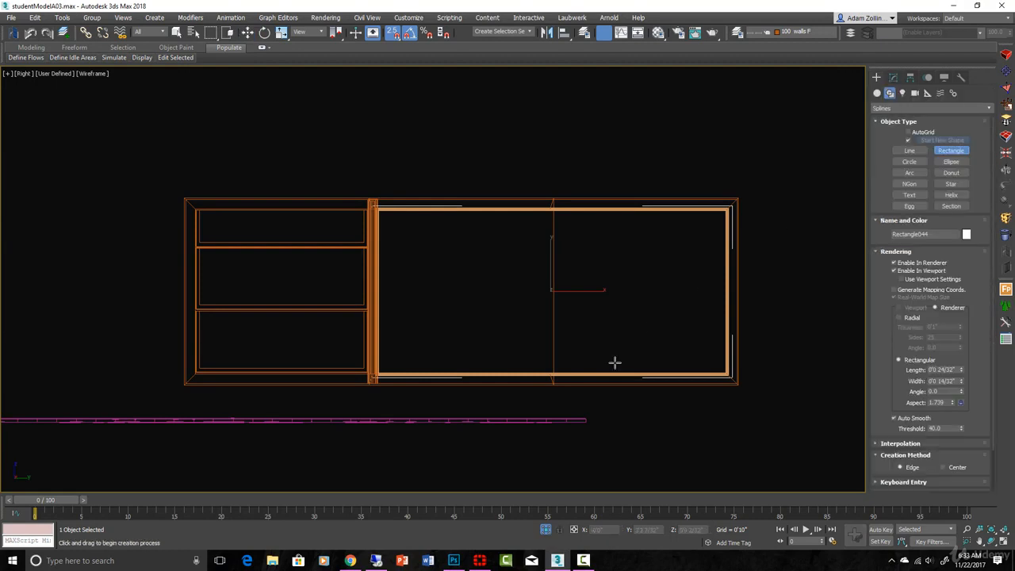
pyautogui.scroll(3, 614, 363)
pyautogui.moveTo(611, 362); pyautogui.dragTo(494, 399, button='middle')
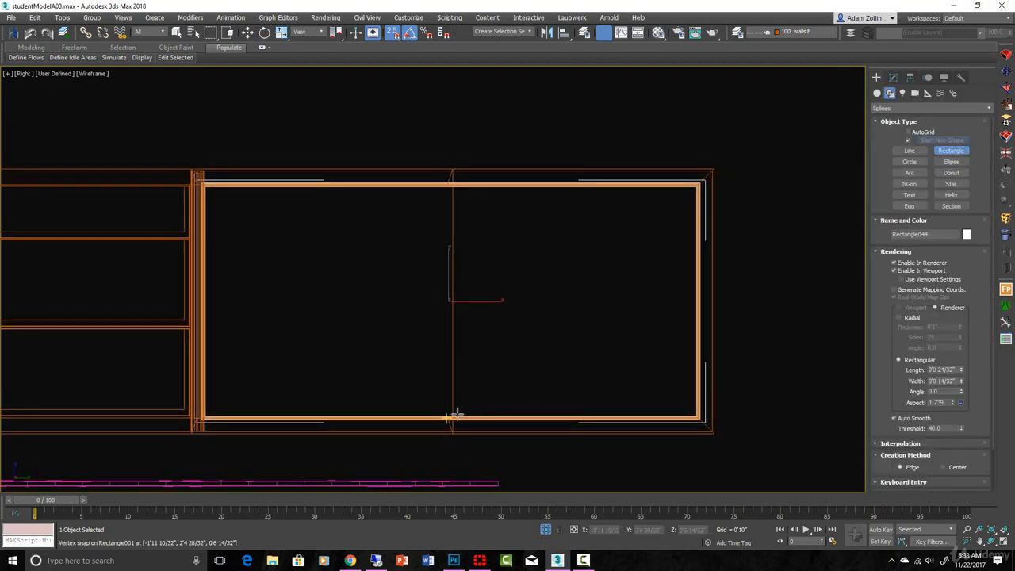
pyautogui.press('s')
pyautogui.moveTo(452, 416); pyautogui.dragTo(699, 185)
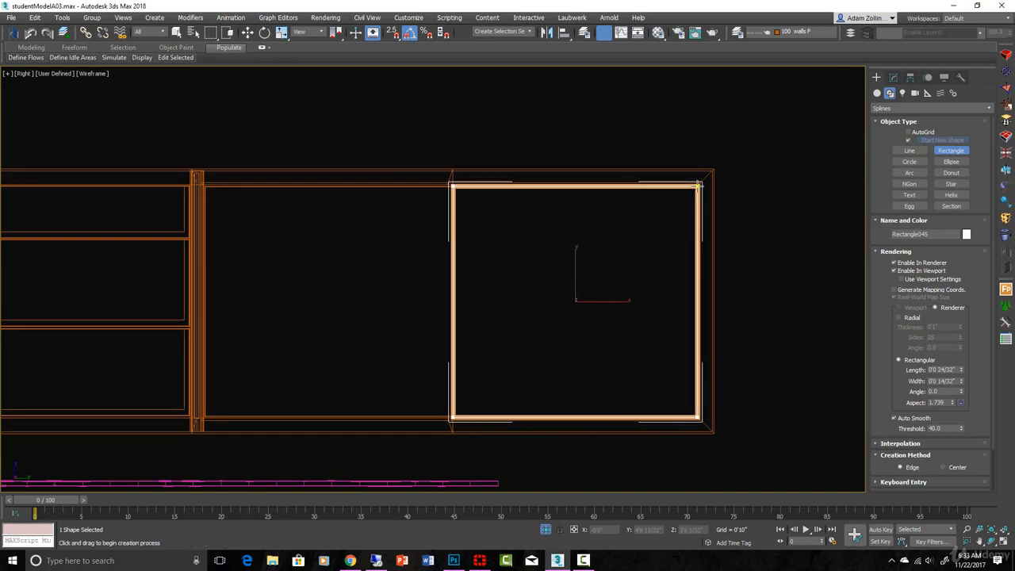
# Turn off renderer and viewport thickness display for the new rectangle and inspect it in an orthographic 3D view
pyautogui.click(895, 271)
pyautogui.scroll(-2, 618, 265)
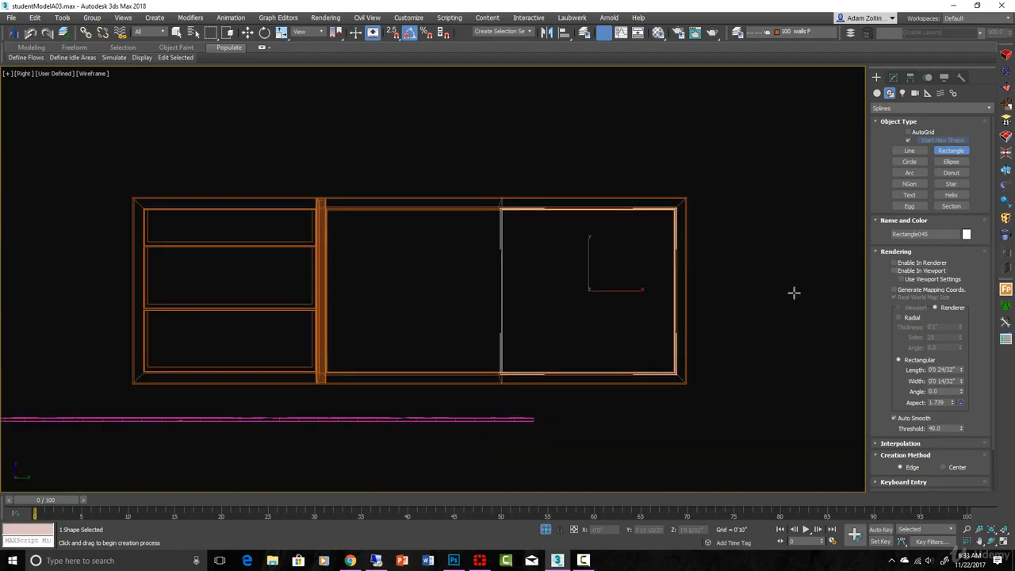
pyautogui.keyDown('alt'); pyautogui.moveTo(585, 342); pyautogui.dragTo(642, 368, button='middle'); pyautogui.keyUp('alt')
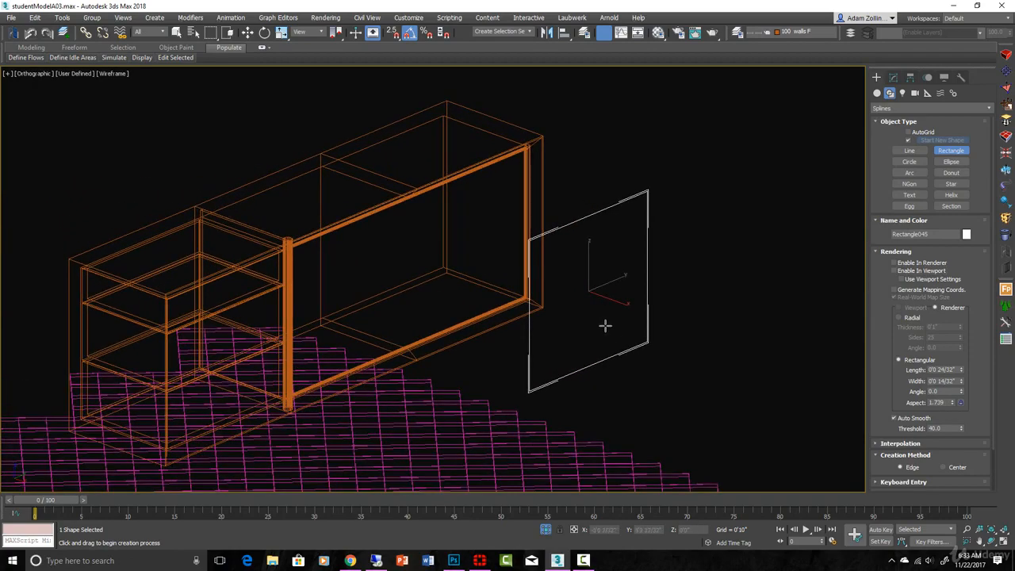
pyautogui.scroll(2, 604, 326)
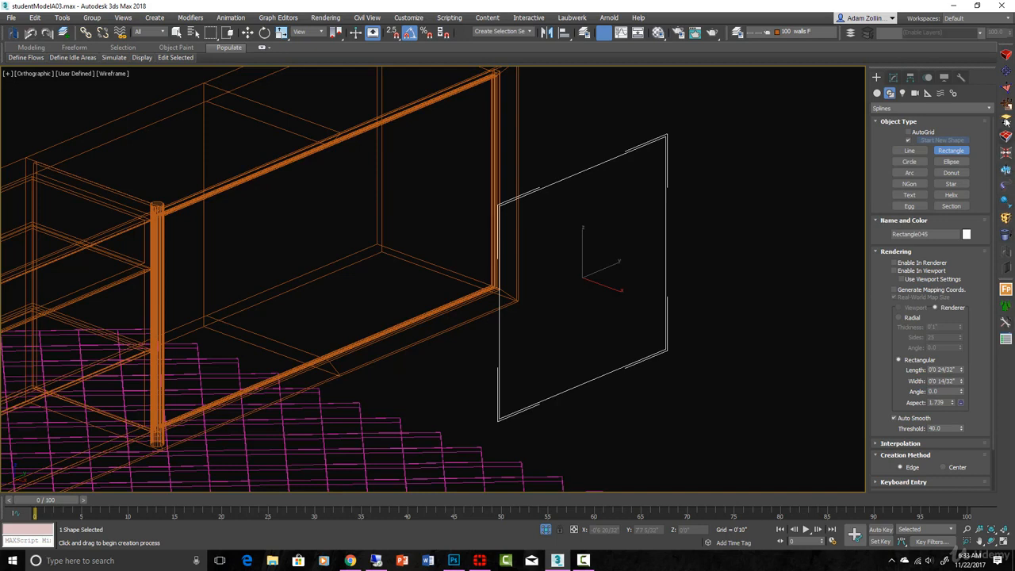
# Apply a Normal modifier to the rectangle and disable its Flip Normals option
pyautogui.click(896, 81)
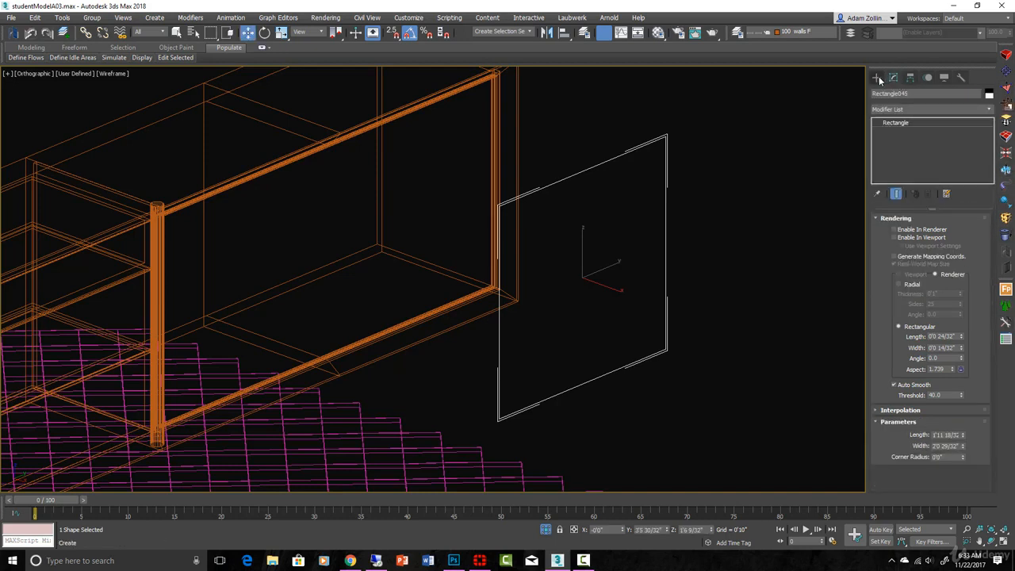
pyautogui.click(987, 110)
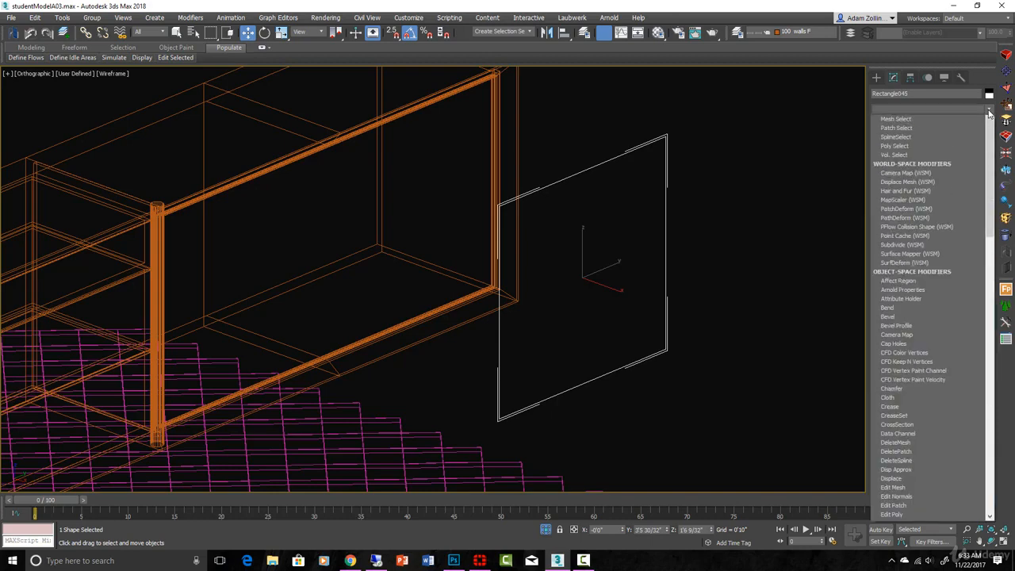
pyautogui.scroll(-10, 913, 346)
pyautogui.click(913, 346)
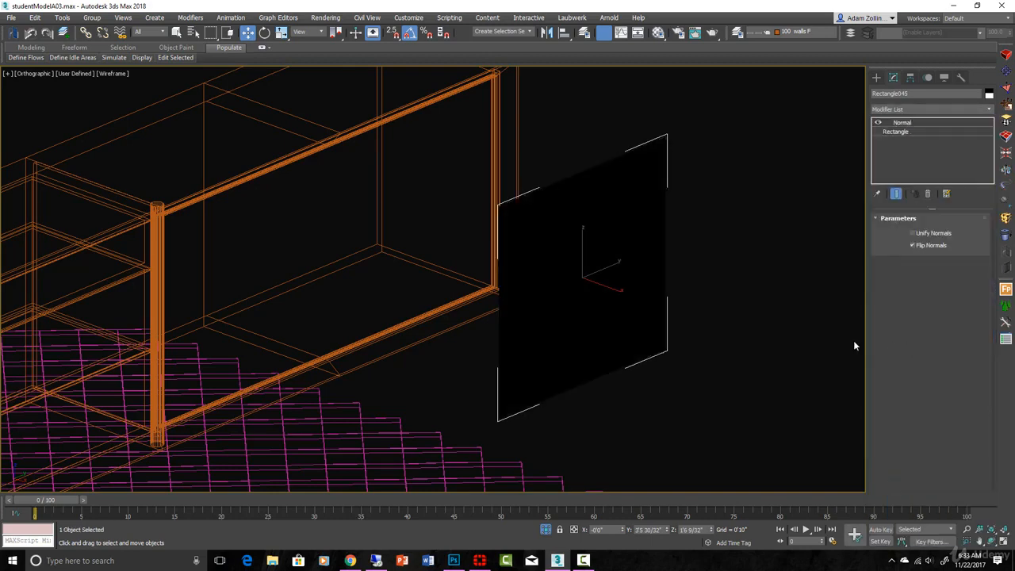
pyautogui.scroll(2, 853, 344)
pyautogui.click(913, 245)
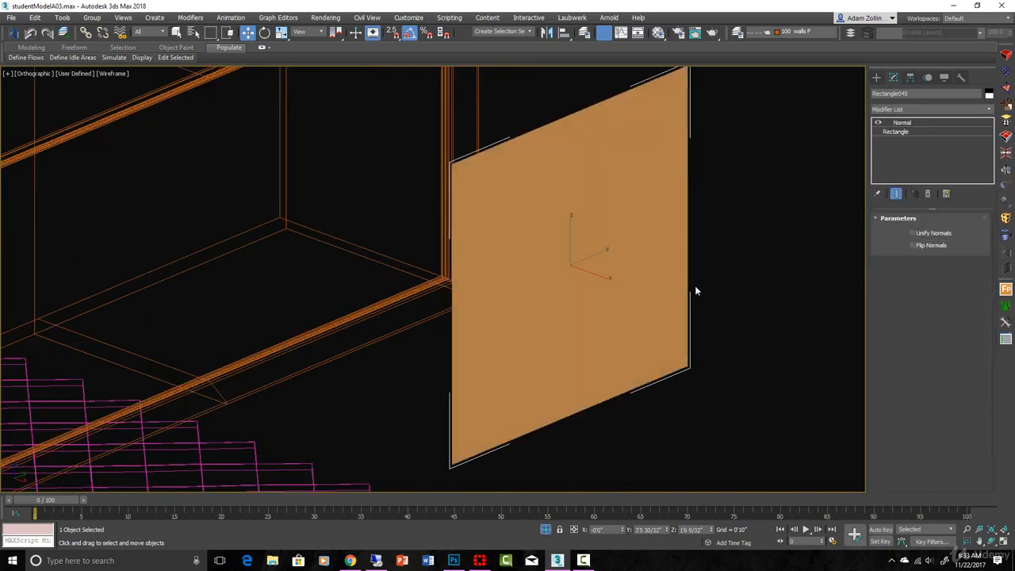
pyautogui.scroll(-2, 607, 292)
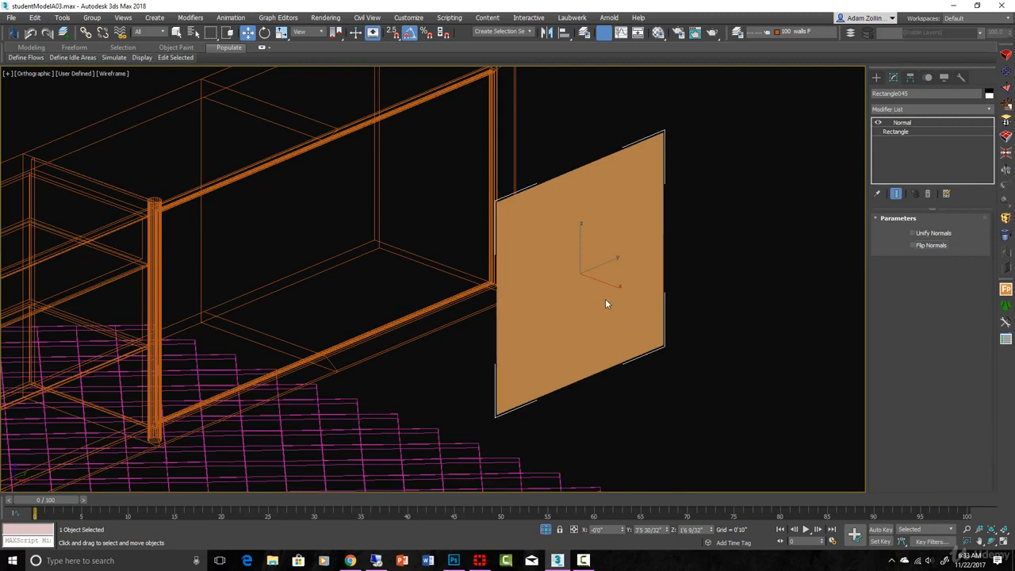
# Add a Shell modifier to give the panel thickness and convert it to an Editable Poly
pyautogui.click(990, 111)
pyautogui.moveTo(989, 138); pyautogui.dragTo(974, 333)
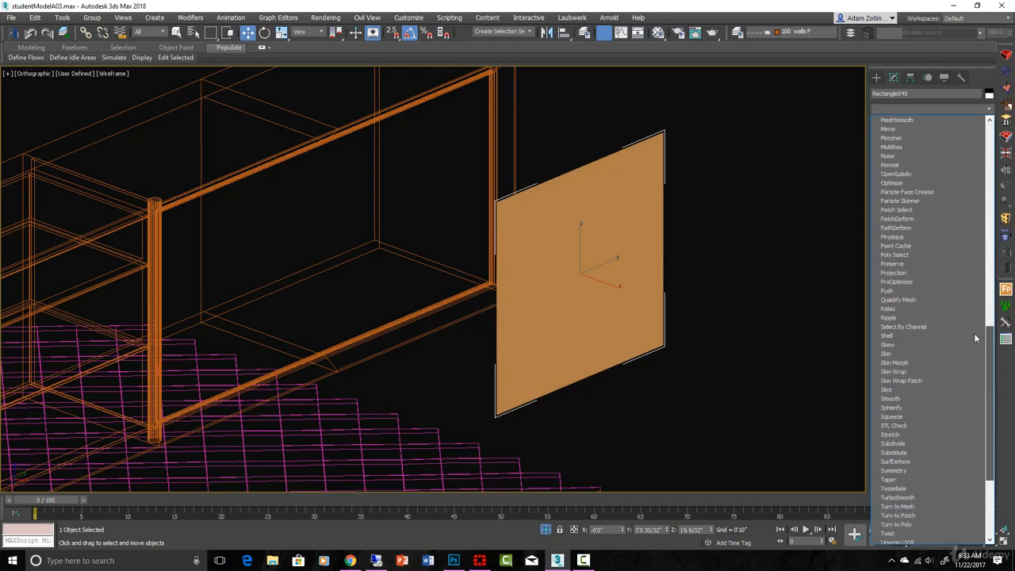
pyautogui.click(919, 336)
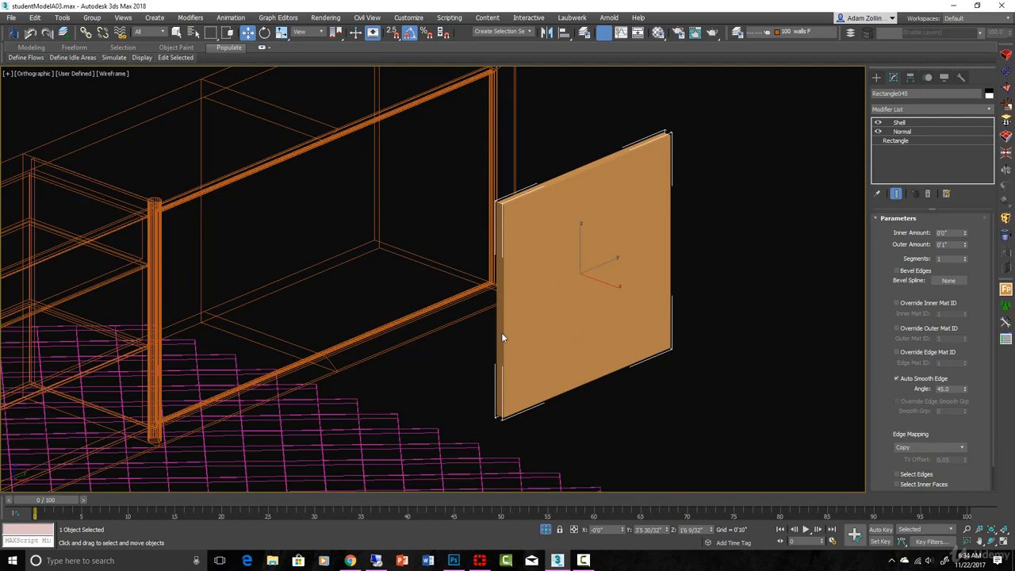
pyautogui.rightClick(609, 299)
pyautogui.moveTo(680, 402)
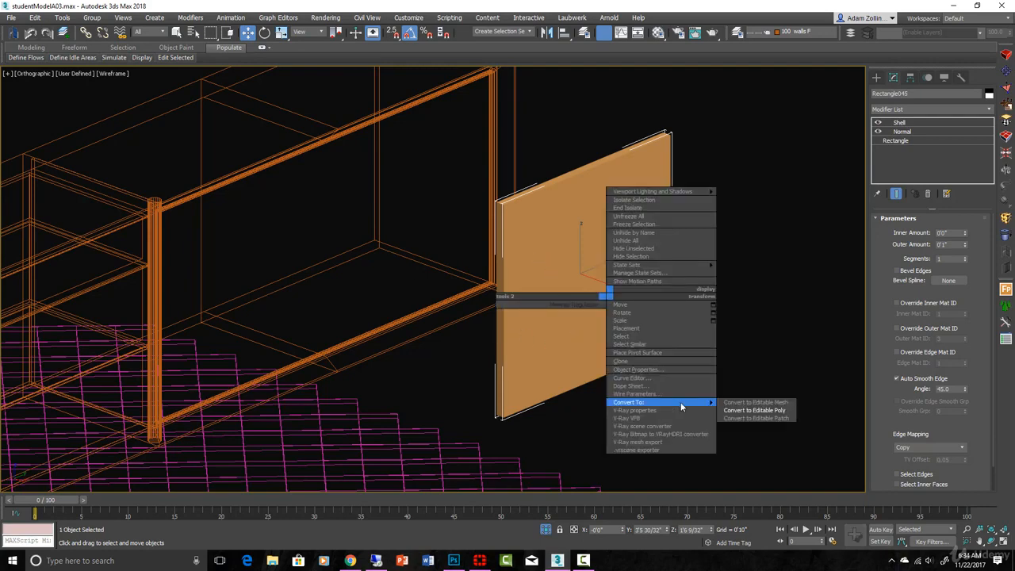
pyautogui.click(755, 413)
# Move the door panel in the Top view so it stands just outside the cabinet's front face
pyautogui.press('t')
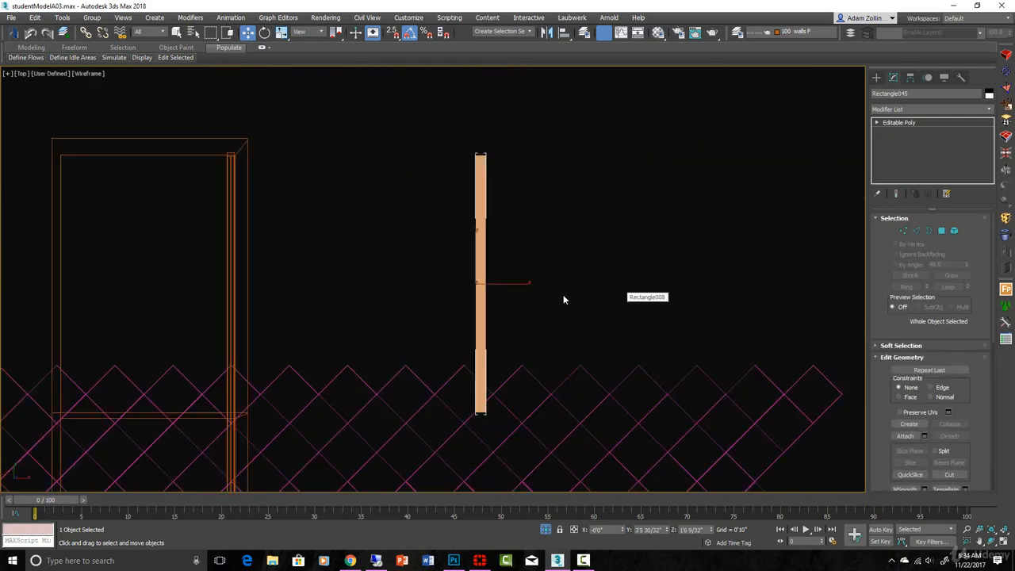
pyautogui.moveTo(524, 295); pyautogui.dragTo(402, 232)
pyautogui.scroll(3, 402, 232)
pyautogui.scroll(2, 409, 226)
pyautogui.moveTo(407, 224); pyautogui.dragTo(574, 206, button='middle')
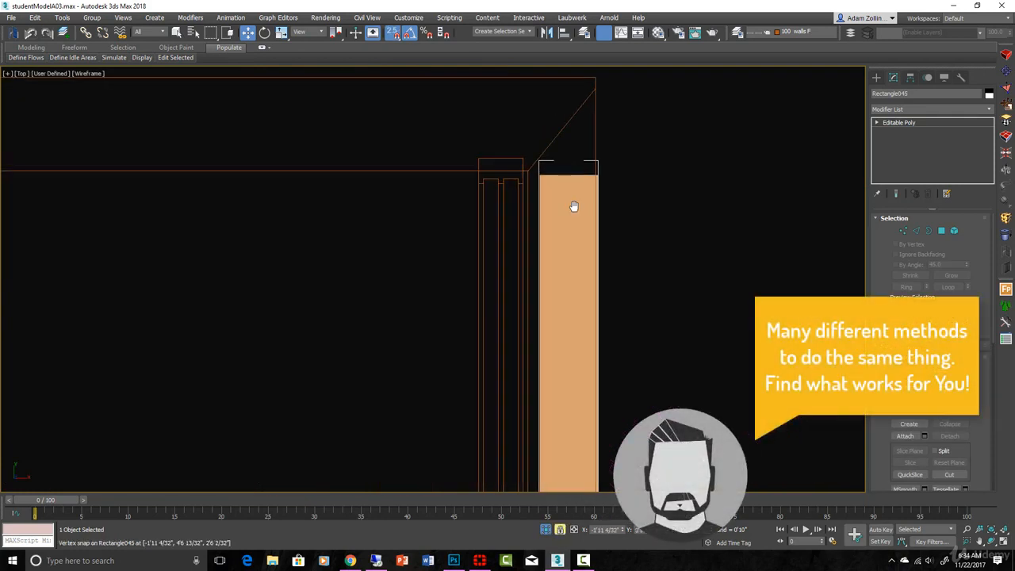
pyautogui.moveTo(579, 208); pyautogui.dragTo(750, 234)
pyautogui.scroll(-5, 605, 232)
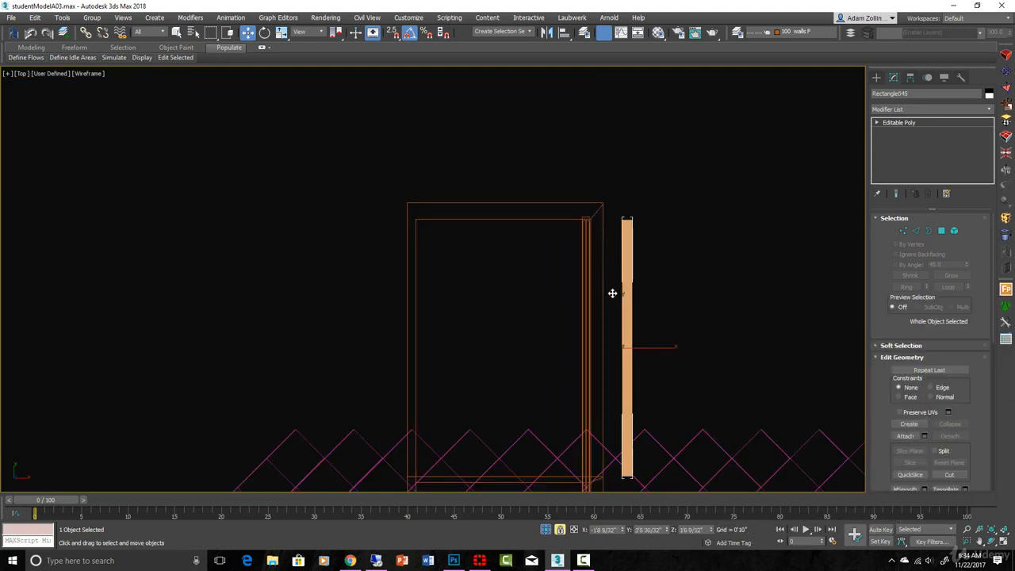
# Select the whole grooved track frame as an element and widen it to 161% along the X axis
pyautogui.scroll(4, 612, 293)
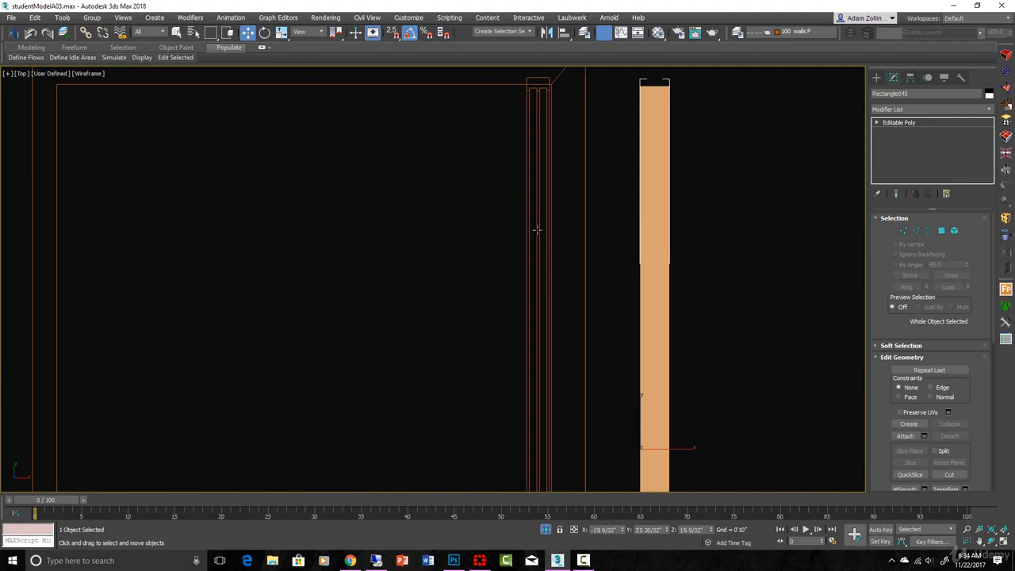
pyautogui.click(537, 229)
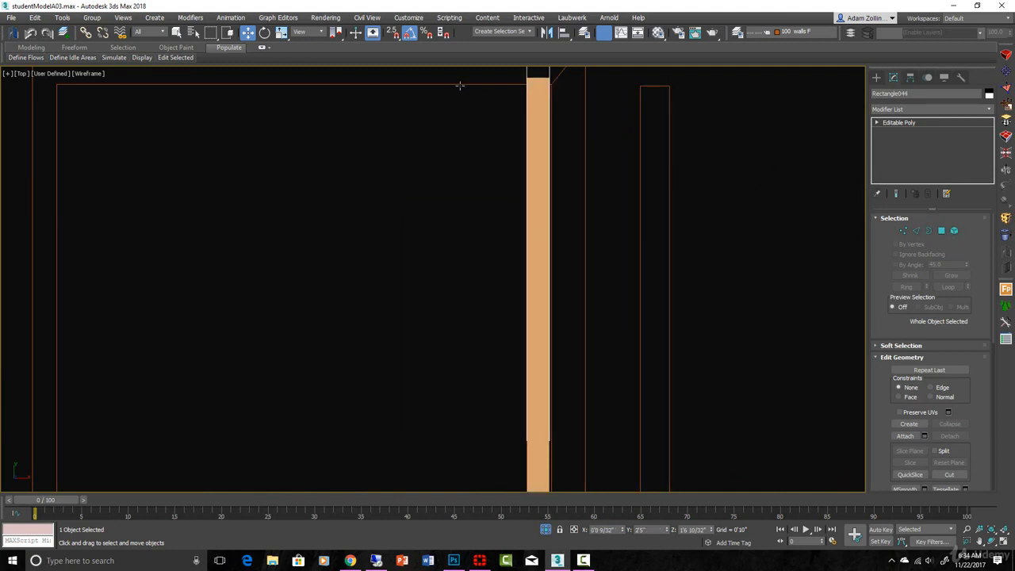
pyautogui.click(902, 231)
pyautogui.scroll(-1, 582, 162)
pyautogui.scroll(1, 582, 163)
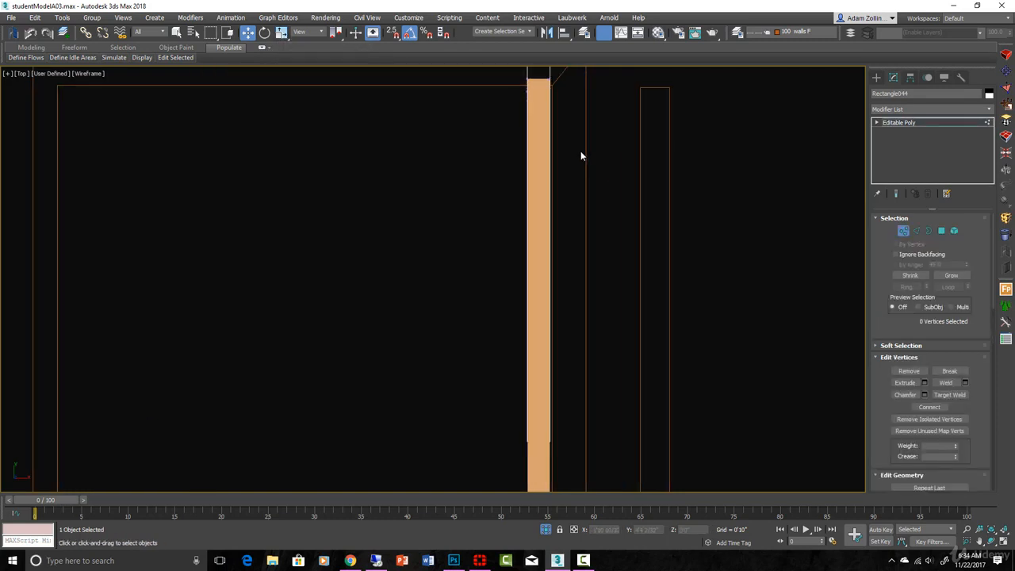
pyautogui.scroll(-6, 540, 95)
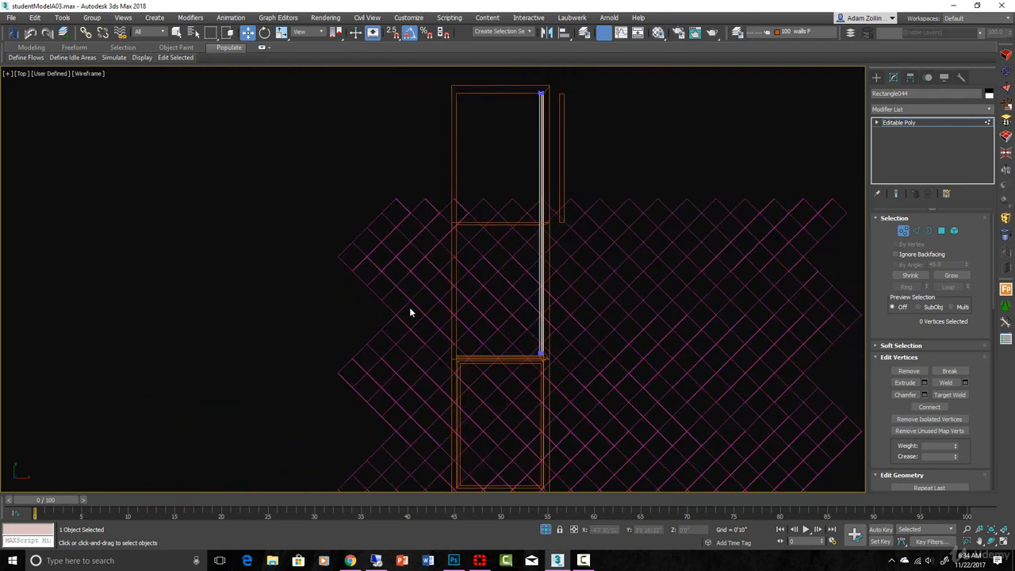
pyautogui.scroll(5, 539, 90)
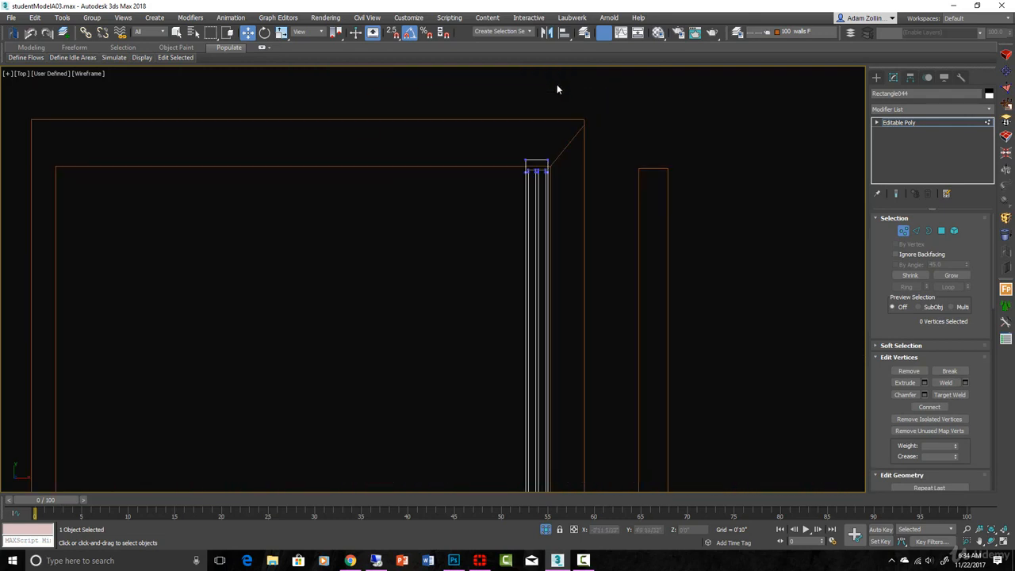
pyautogui.click(954, 231)
pyautogui.click(536, 176)
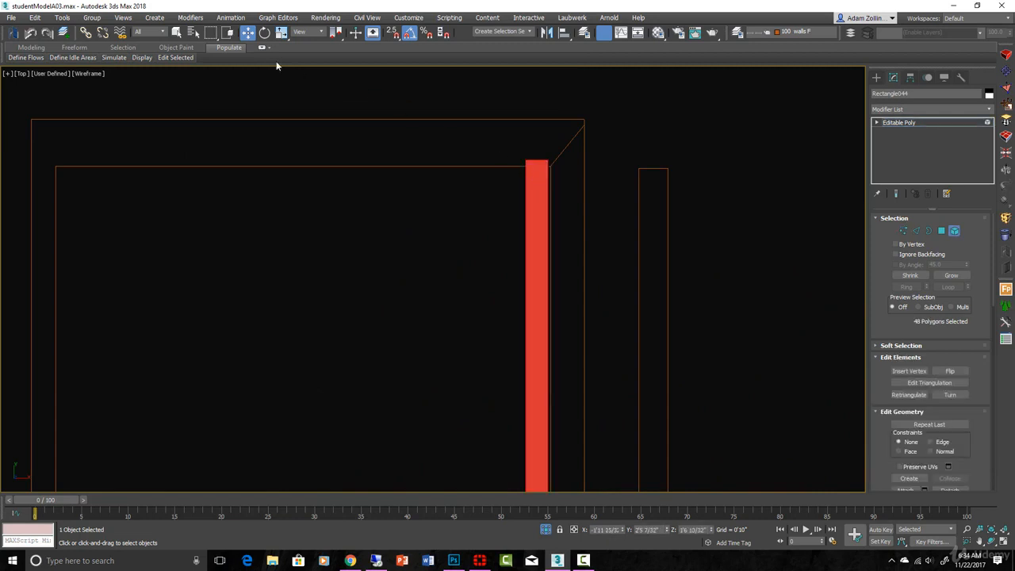
pyautogui.click(281, 33)
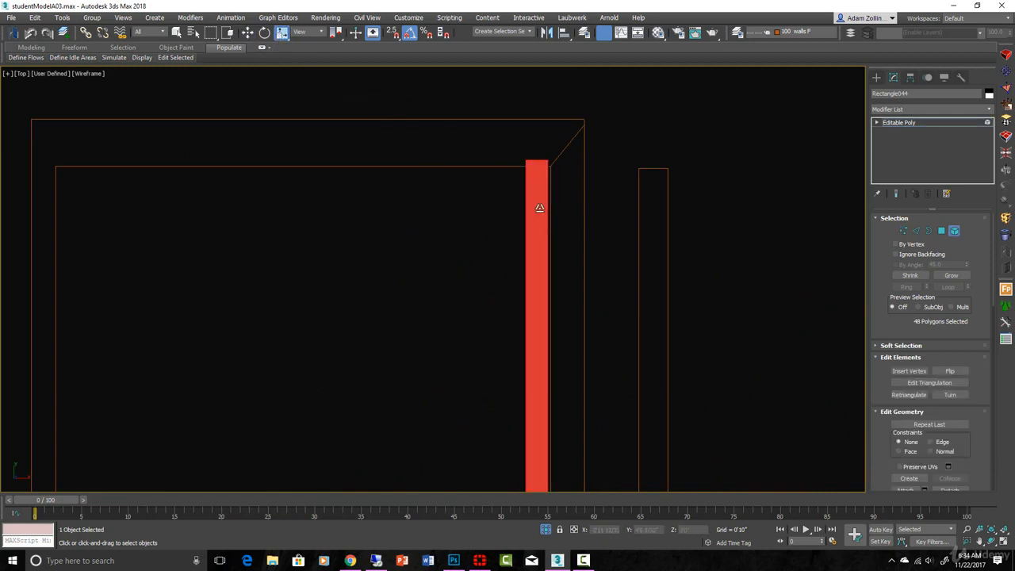
pyautogui.moveTo(539, 208); pyautogui.dragTo(563, 207)
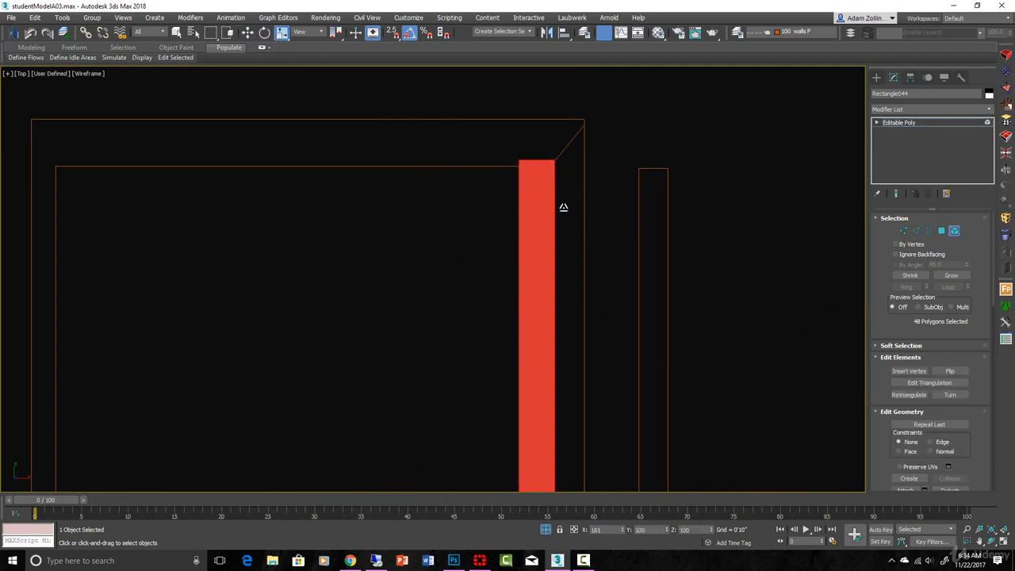
pyautogui.click(954, 231)
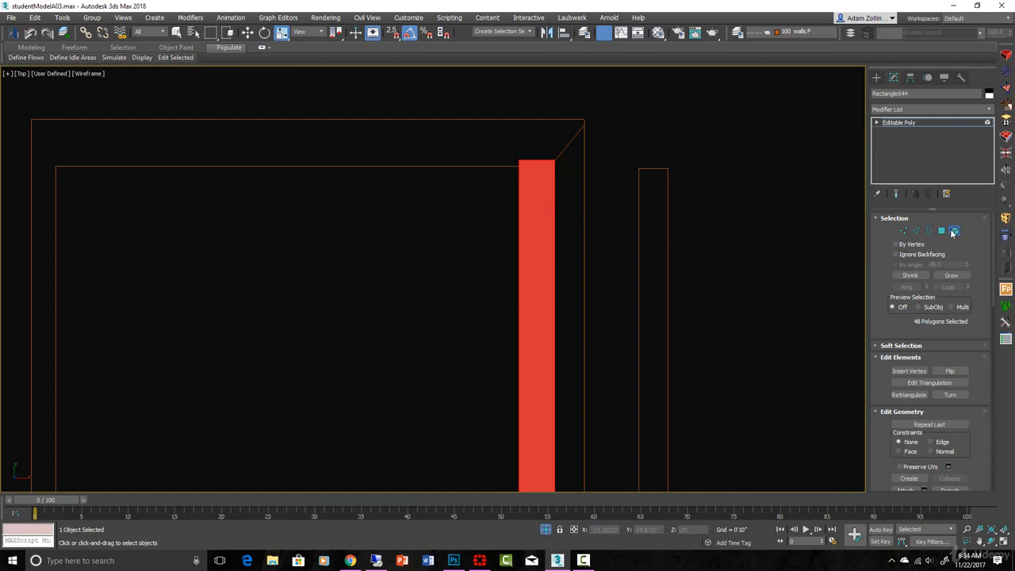
# Shift the widened track frame slightly back into the cabinet along X and check its far end
pyautogui.press('w')
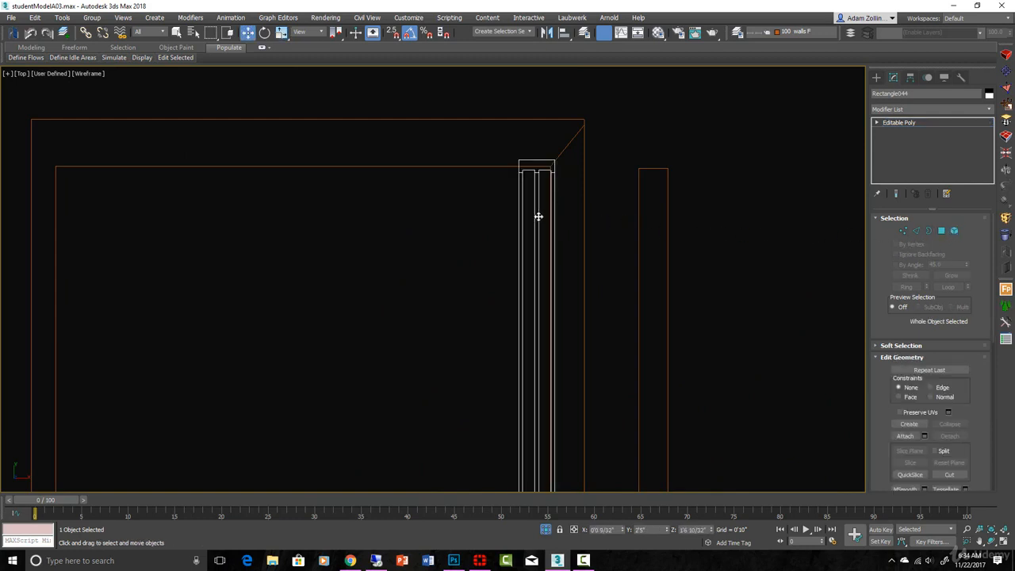
pyautogui.moveTo(538, 216); pyautogui.dragTo(532, 217)
pyautogui.scroll(-4, 543, 234)
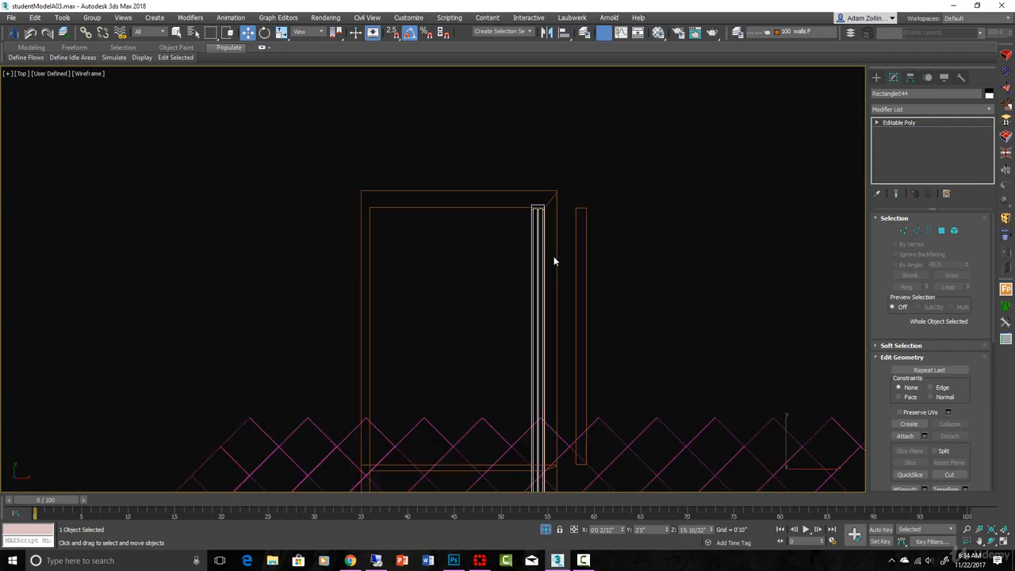
pyautogui.moveTo(554, 258); pyautogui.dragTo(537, 23, button='middle')
pyautogui.moveTo(532, 476); pyautogui.dragTo(525, 315, button='middle')
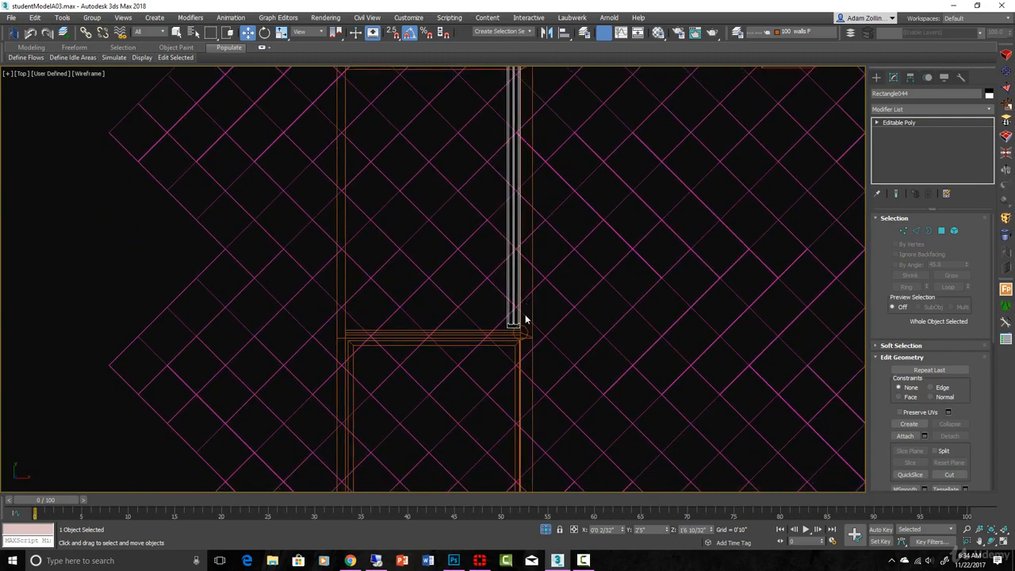
pyautogui.scroll(2, 525, 315)
pyautogui.scroll(-5, 539, 272)
pyautogui.scroll(4, 554, 158)
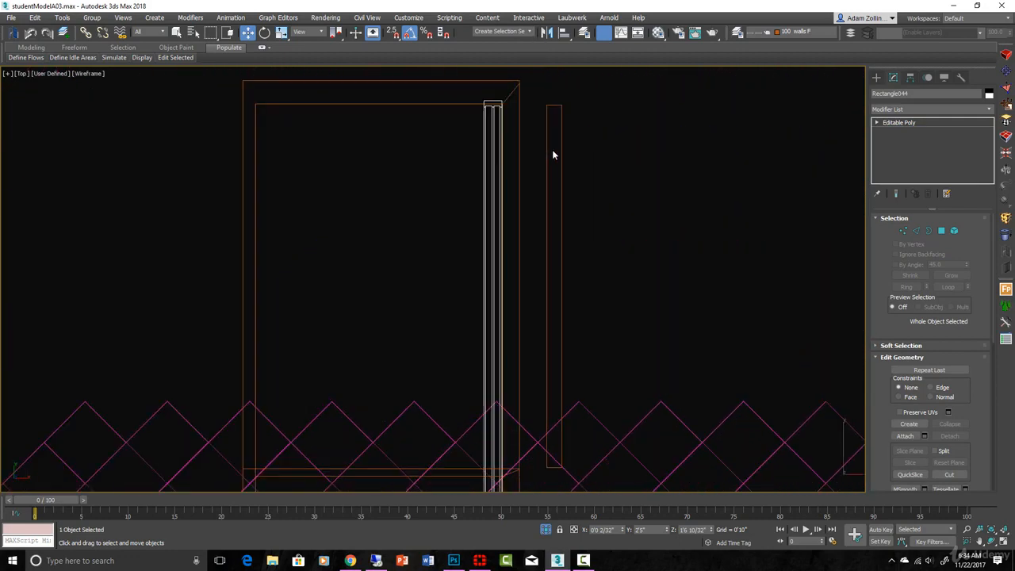
# Thin the door panel by moving its outer-face vertices inward to roughly the track groove's width
pyautogui.click(549, 153)
pyautogui.press('1')
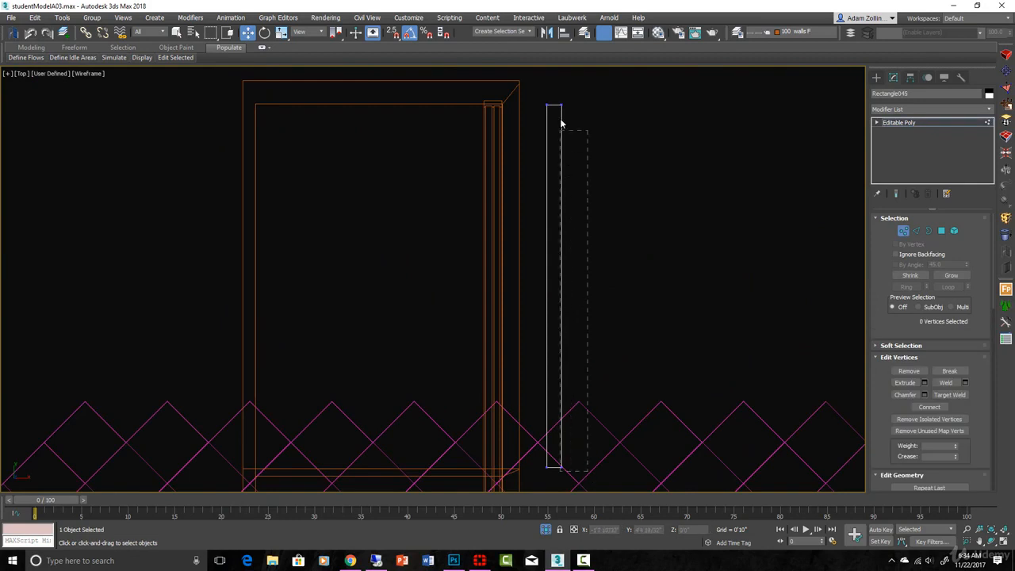
pyautogui.moveTo(561, 124)
pyautogui.mouseDown()
pyautogui.moveTo(553, 98)
pyautogui.moveTo(546, 128)
pyautogui.mouseUp()
pyautogui.scroll(2, 569, 107)
pyautogui.press('space')
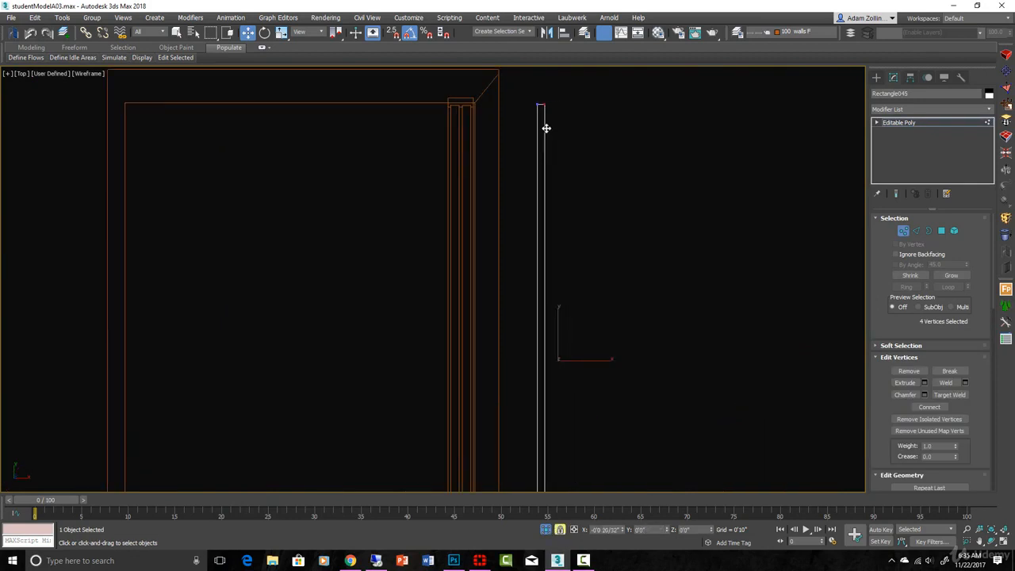
# Move the thinned door panel along X into the track frame's outer groove
pyautogui.press('1')
pyautogui.moveTo(544, 291); pyautogui.dragTo(469, 283)
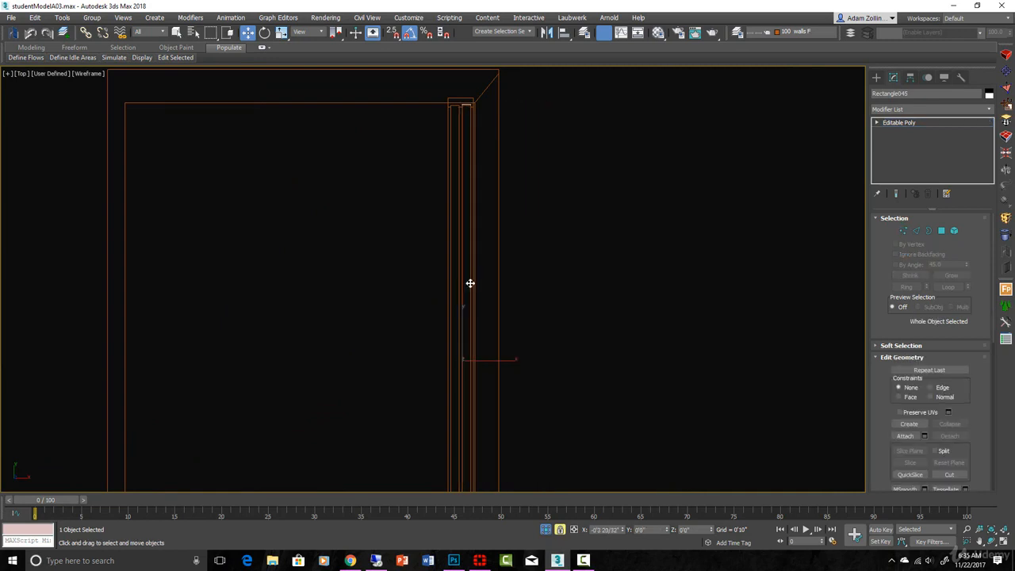
# Thin the door panel slightly more by moving its outer-face vertices inward, and centre the panel within the outer track groove
pyautogui.scroll(4, 465, 111)
pyautogui.press('1')
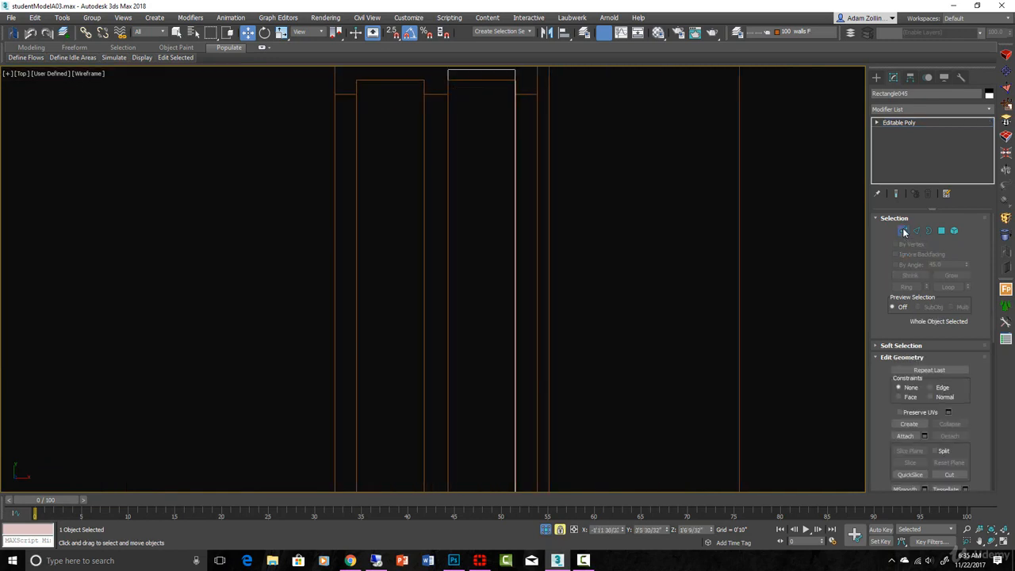
pyautogui.scroll(-2, 478, 181)
pyautogui.scroll(2, 494, 169)
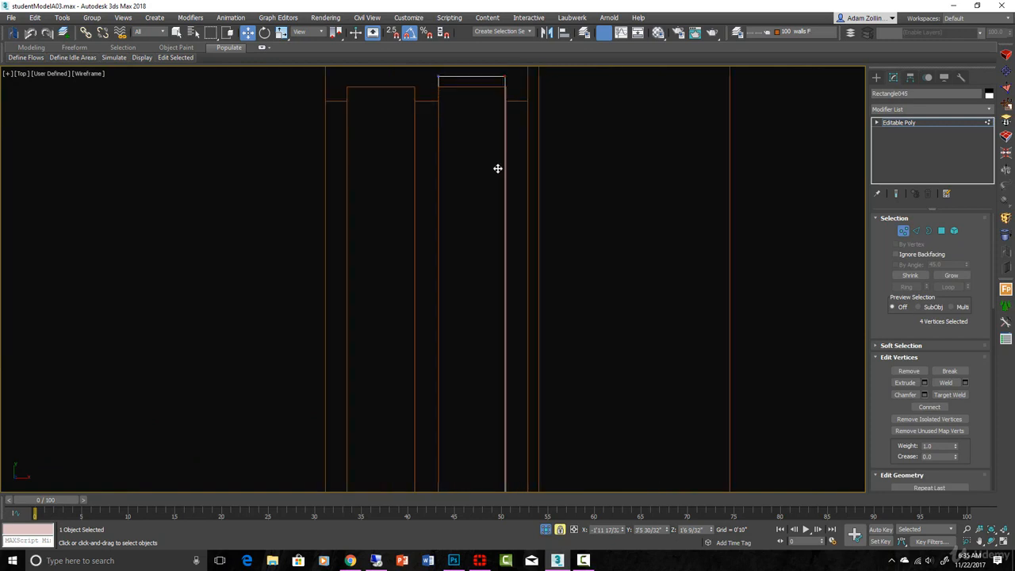
pyautogui.moveTo(498, 168); pyautogui.dragTo(494, 166)
pyautogui.click(902, 231)
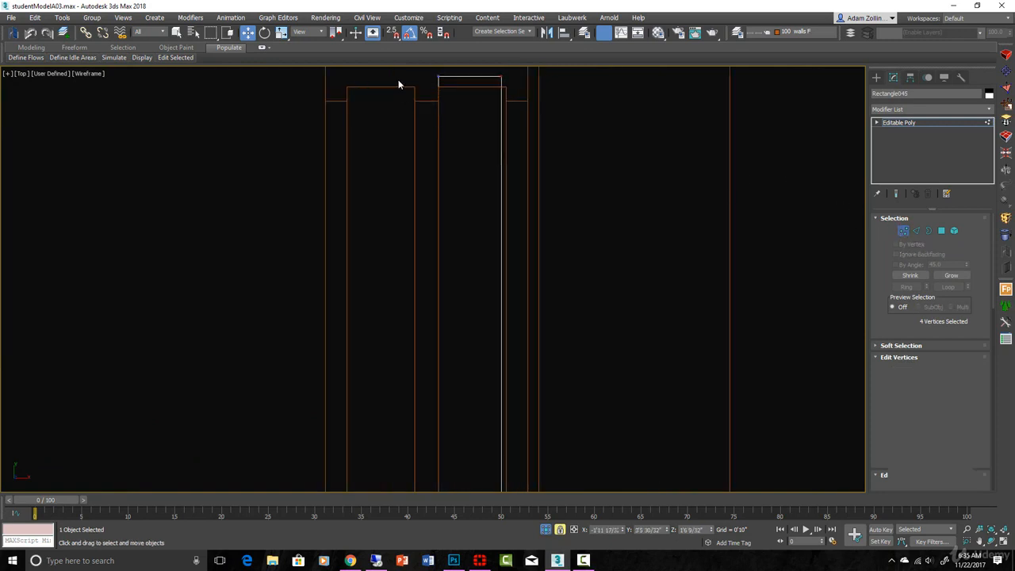
pyautogui.scroll(1, 473, 101)
pyautogui.moveTo(474, 101); pyautogui.dragTo(475, 101)
# Move the door panel's far end vertices along Y to shorten the panel toward the end of the track groove
pyautogui.click(904, 232)
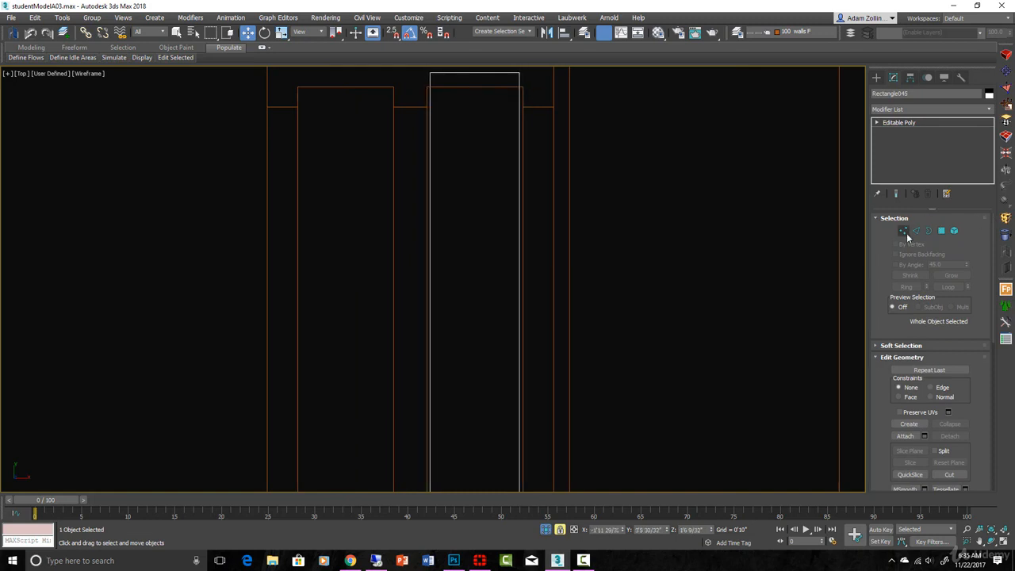
pyautogui.moveTo(547, 158); pyautogui.dragTo(548, 186, button='middle')
pyautogui.moveTo(496, 109); pyautogui.dragTo(497, 125)
pyautogui.scroll(-10, 497, 125)
pyautogui.moveTo(524, 286); pyautogui.dragTo(497, 152, button='middle')
pyautogui.scroll(-2, 497, 162)
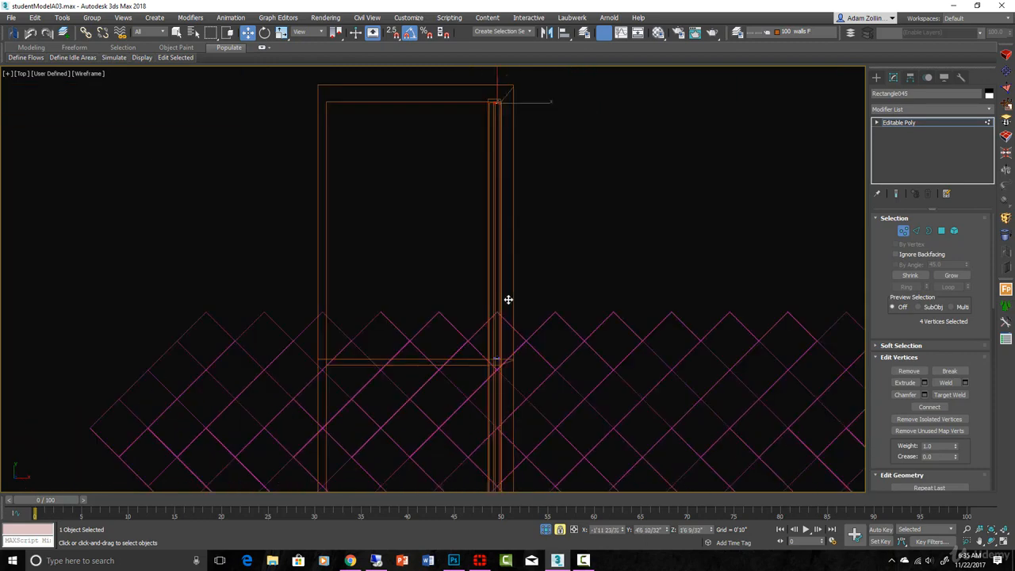
# Select the door panel's large outer face in shaded view and convert the selection to its four border edges
pyautogui.scroll(4, 523, 383)
pyautogui.moveTo(523, 383)
pyautogui.keyDown('alt'); pyautogui.mouseDown(button='middle')
pyautogui.moveTo(430, 319)
pyautogui.moveTo(788, 285)
pyautogui.mouseUp(button='middle'); pyautogui.keyUp('alt')
pyautogui.press('F3')
pyautogui.scroll(-3, 435, 313)
pyautogui.click(939, 230)
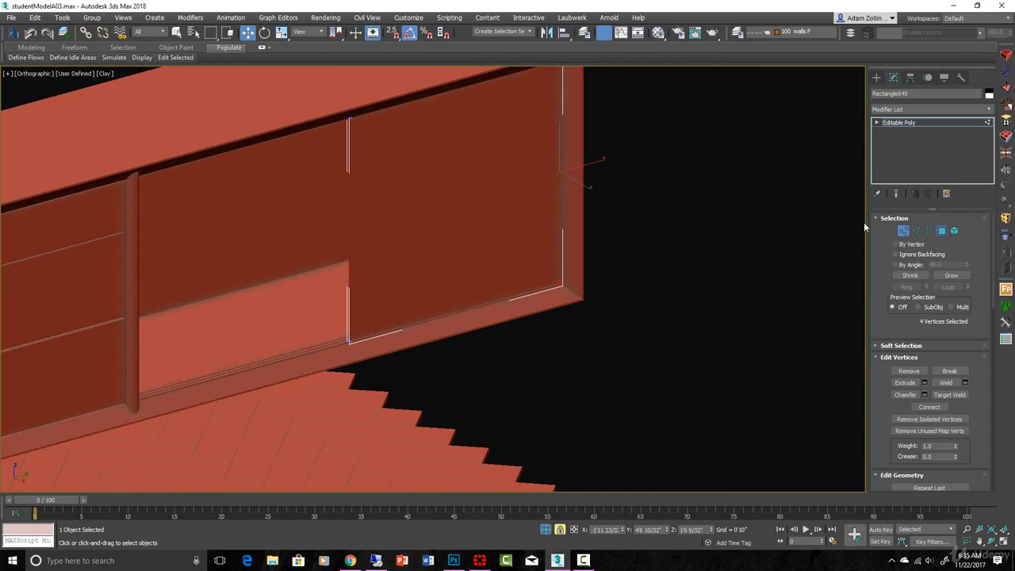
pyautogui.scroll(5, 410, 182)
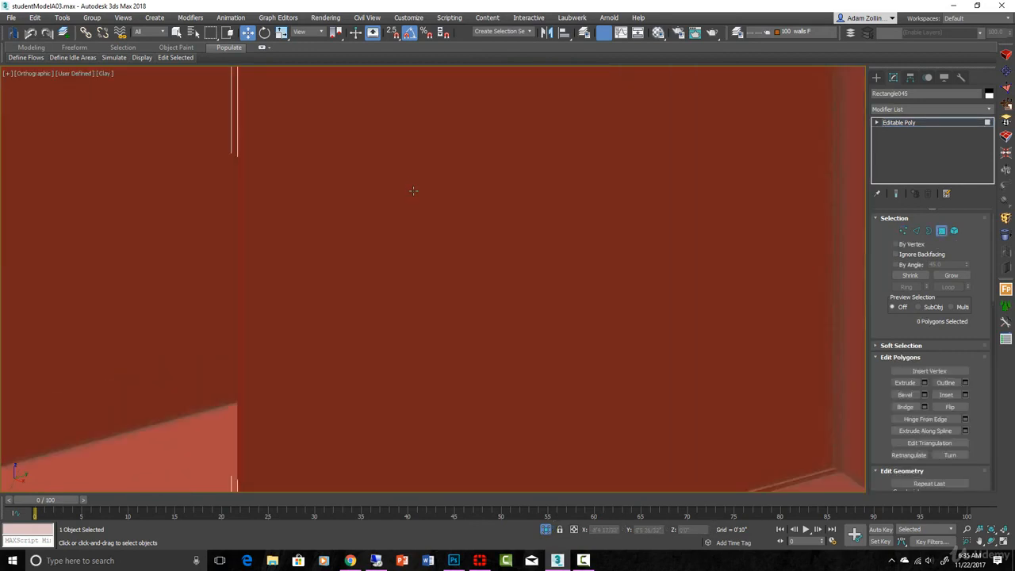
pyautogui.click(413, 190)
pyautogui.moveTo(414, 192); pyautogui.dragTo(537, 371, button='middle')
pyautogui.scroll(2, 773, 257)
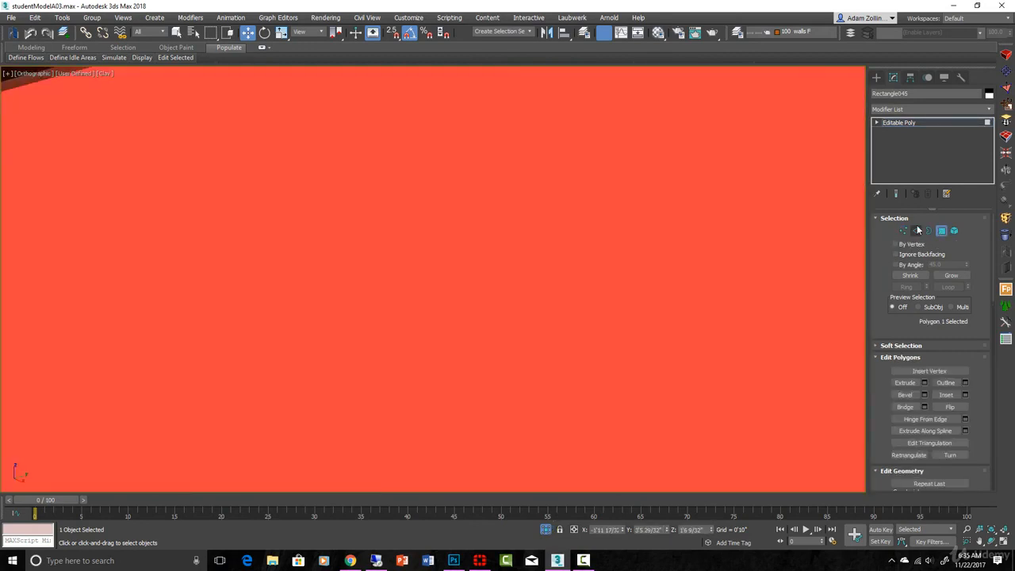
pyautogui.click(917, 230)
pyautogui.scroll(-3, 312, 220)
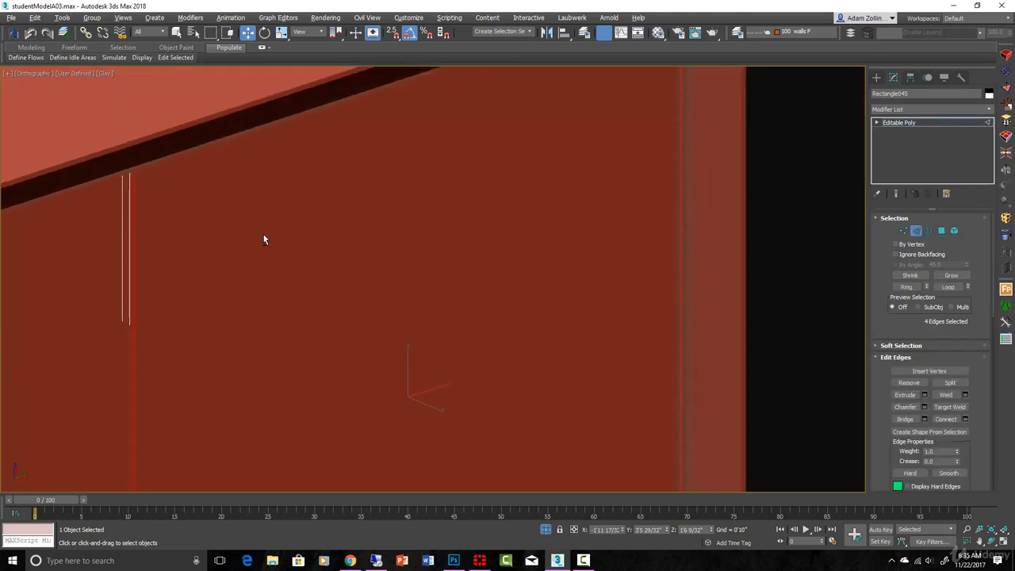
# Chamfer the four border edges of the door panel's outer face by a small amount and clear the selection
pyautogui.scroll(3, 169, 238)
pyautogui.keyDown('alt'); pyautogui.moveTo(264, 240); pyautogui.dragTo(363, 238, button='middle'); pyautogui.keyUp('alt')
pyautogui.scroll(2, 362, 239)
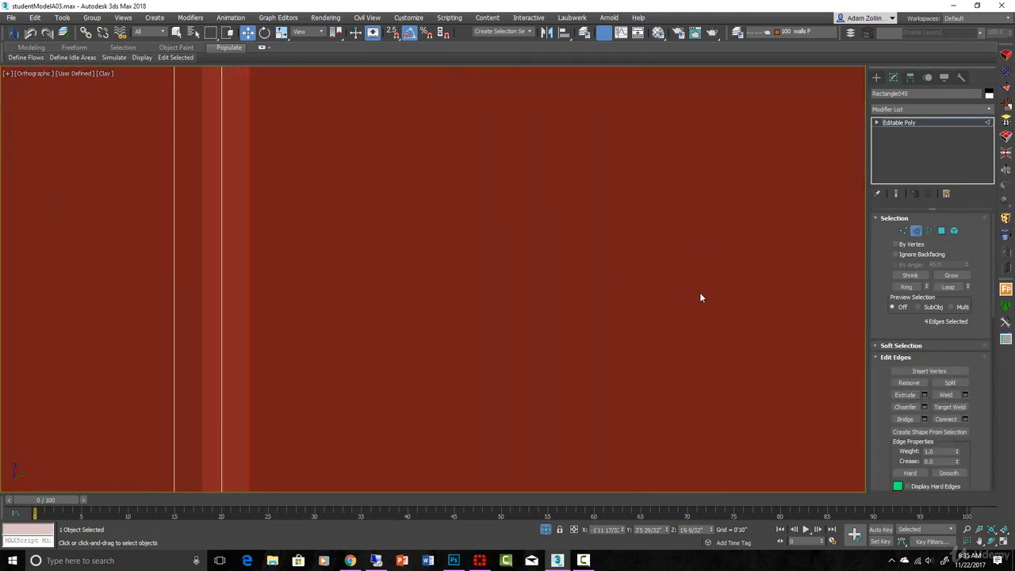
pyautogui.click(909, 409)
pyautogui.moveTo(252, 268); pyautogui.dragTo(243, 260)
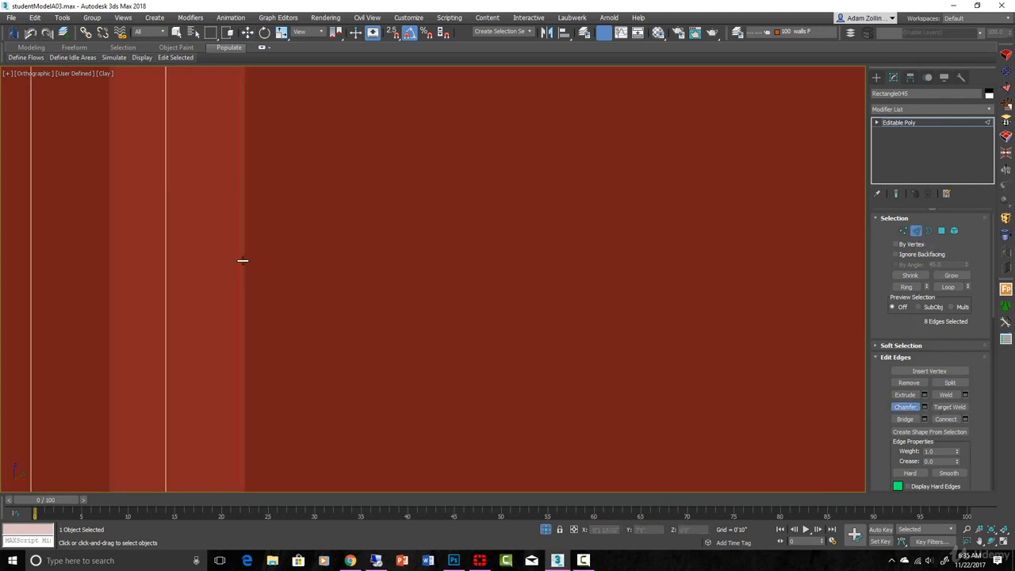
pyautogui.scroll(-10, 342, 275)
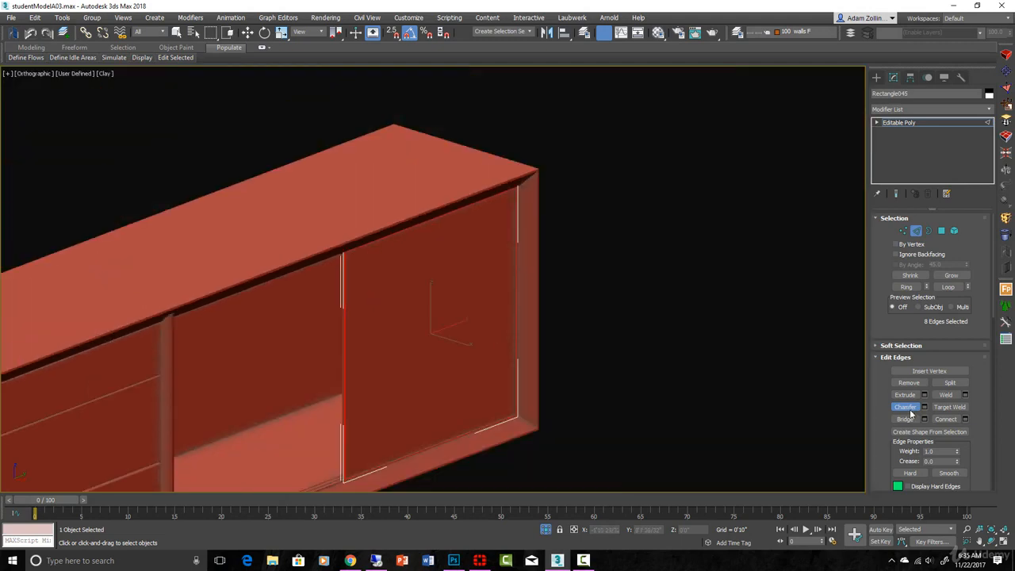
pyautogui.click(909, 405)
pyautogui.click(916, 231)
pyautogui.hotkey('ctrl', 'd')
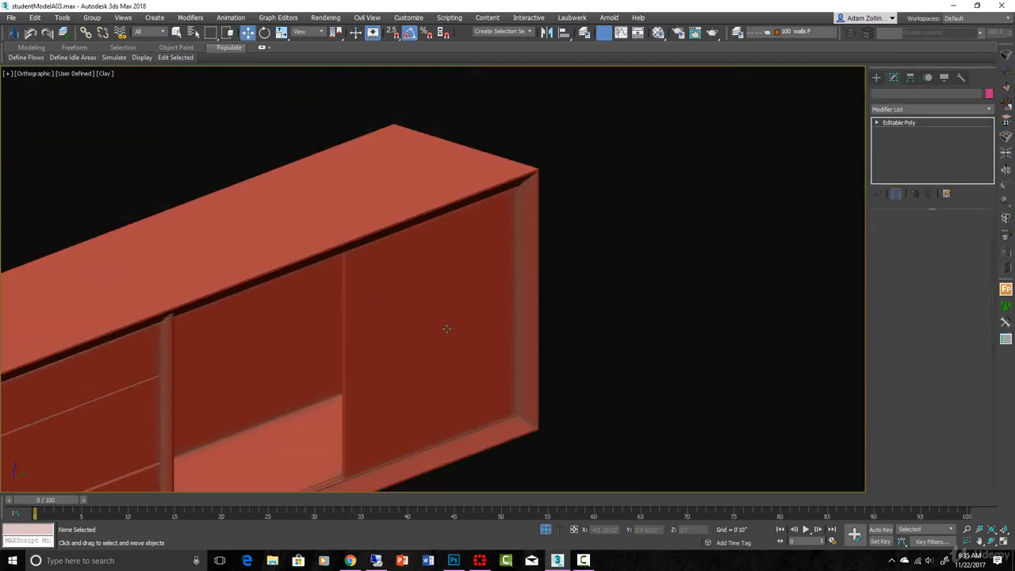
# Clone the door panel along the cabinet front as one instance covering the other half of the sliding-door opening
pyautogui.click(446, 329)
pyautogui.press('v')
pyautogui.press('r')
pyautogui.press('z')
pyautogui.scroll(-5, 455, 331)
pyautogui.press('F3')
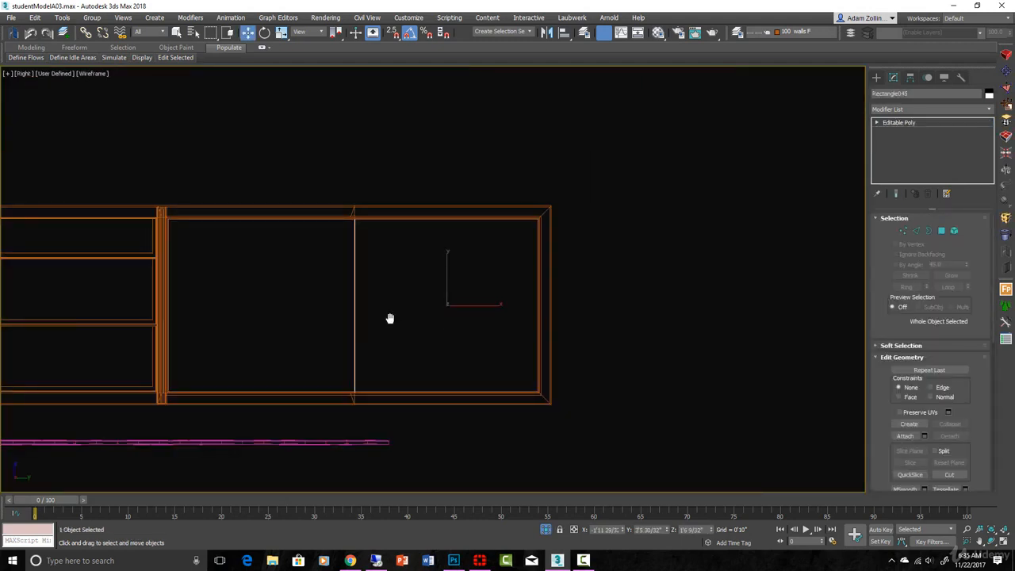
pyautogui.moveTo(389, 320); pyautogui.dragTo(459, 315, button='middle')
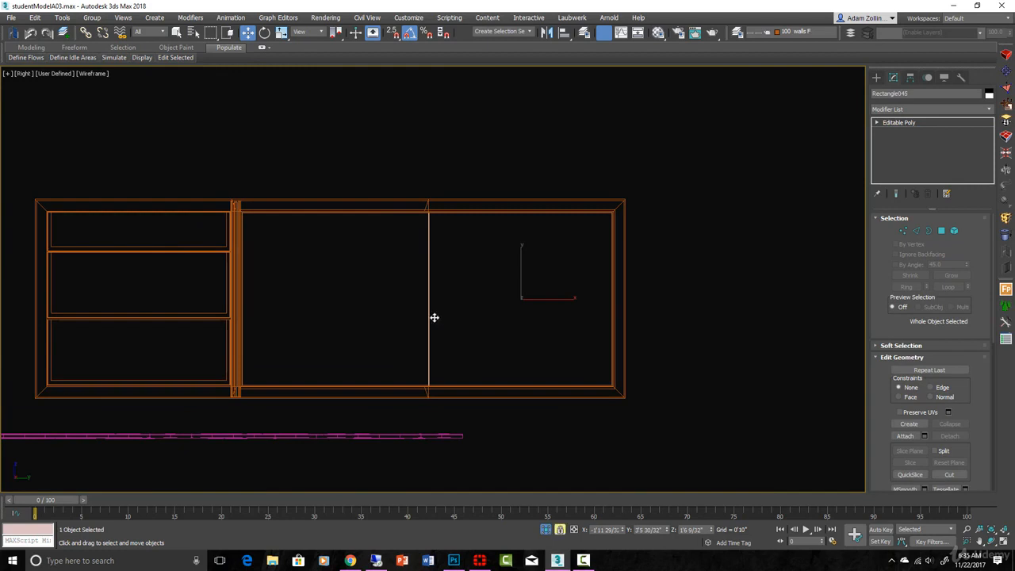
pyautogui.keyDown('shift'); pyautogui.moveTo(338, 318); pyautogui.dragTo(248, 322); pyautogui.keyUp('shift')
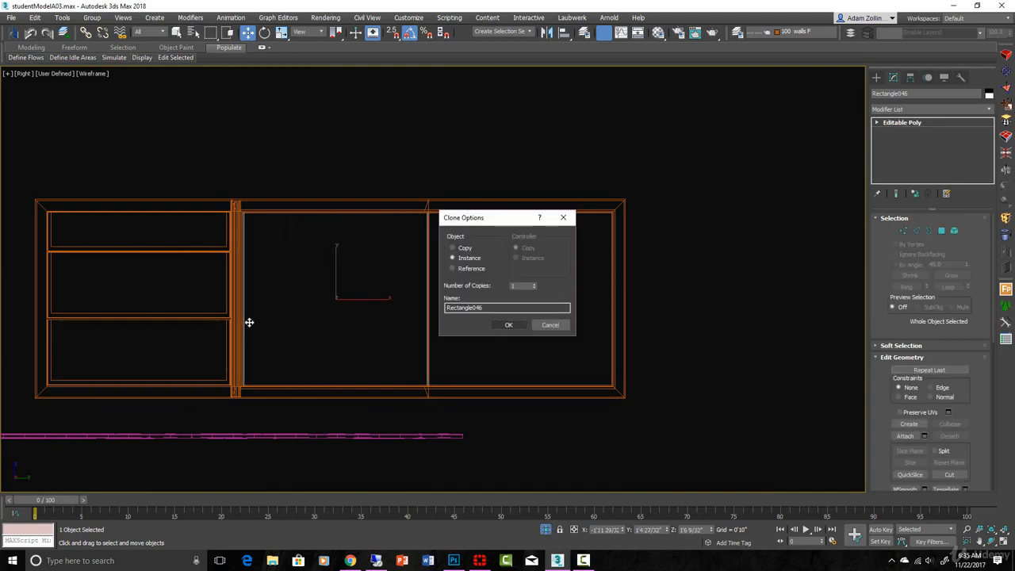
pyautogui.click(509, 324)
# Move the cloned door panel into the inner track groove, with its end seated at the groove's near end
pyautogui.press('t')
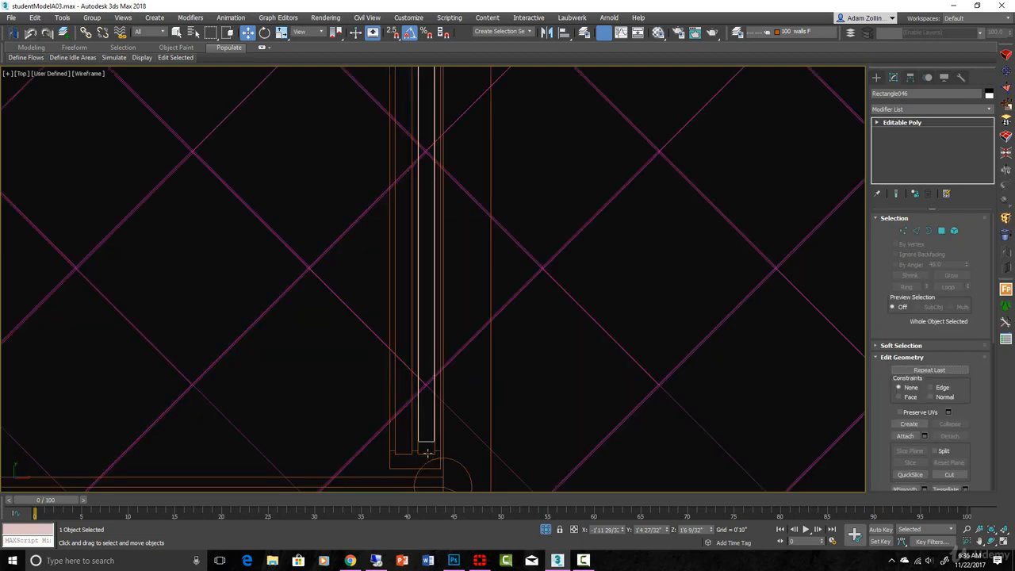
pyautogui.scroll(3, 428, 440)
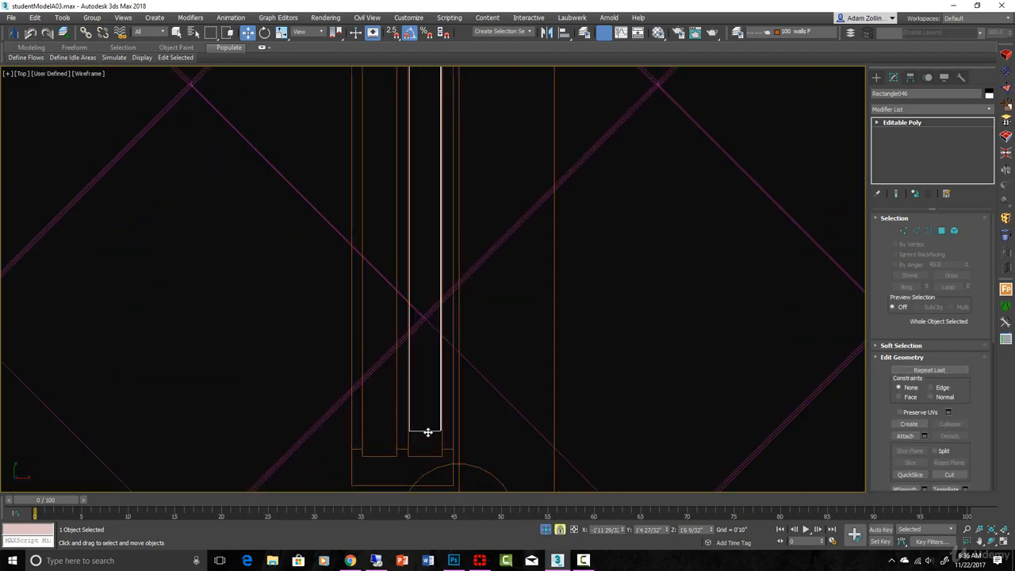
pyautogui.moveTo(428, 432); pyautogui.dragTo(385, 451)
pyautogui.scroll(3, 382, 454)
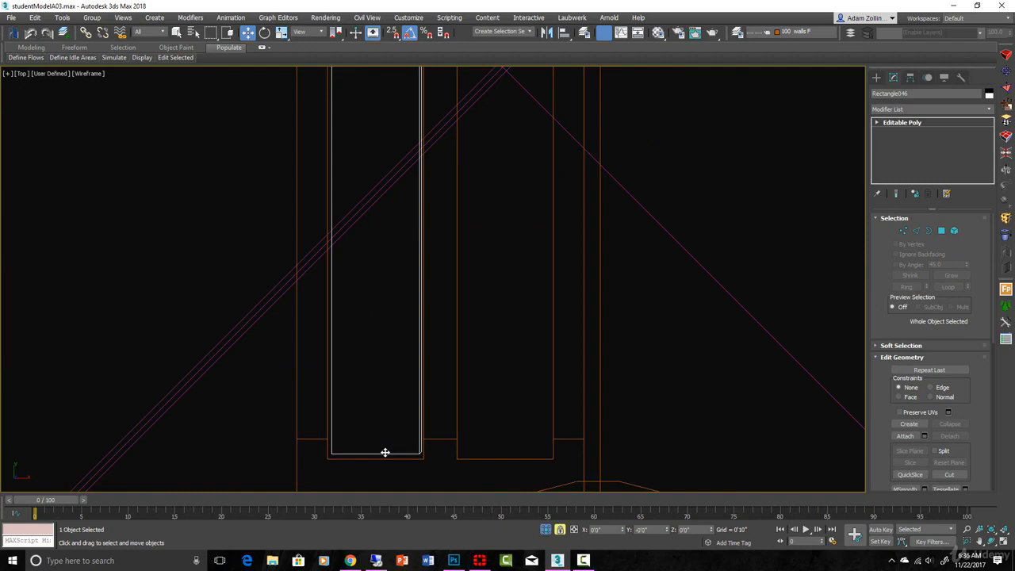
pyautogui.scroll(6, 444, 412)
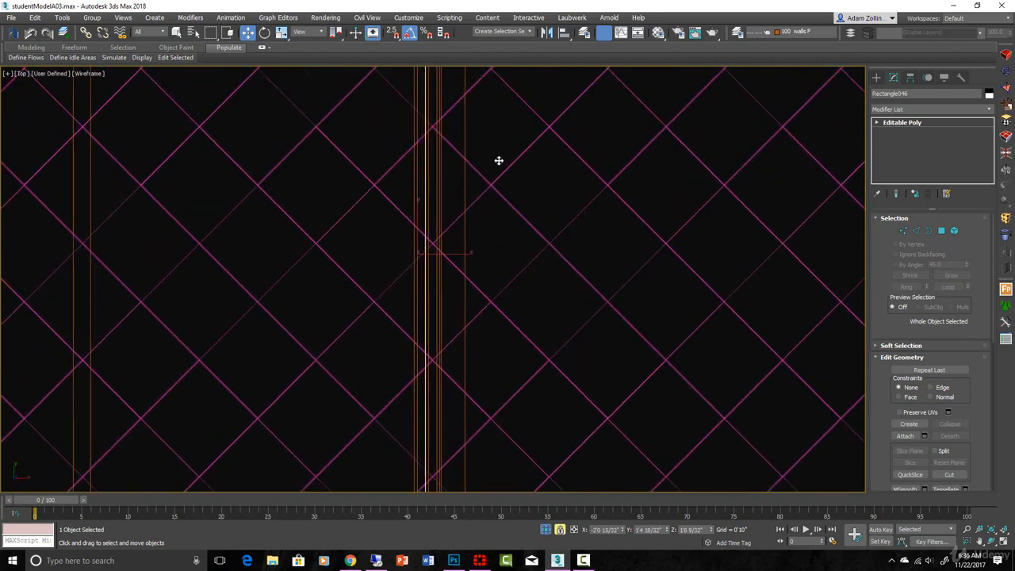
# Lengthen the cloned door panel by moving its inner end vertices along Y toward the end of the first door
pyautogui.moveTo(497, 133); pyautogui.dragTo(521, 338, button='middle')
pyautogui.scroll(3, 470, 204)
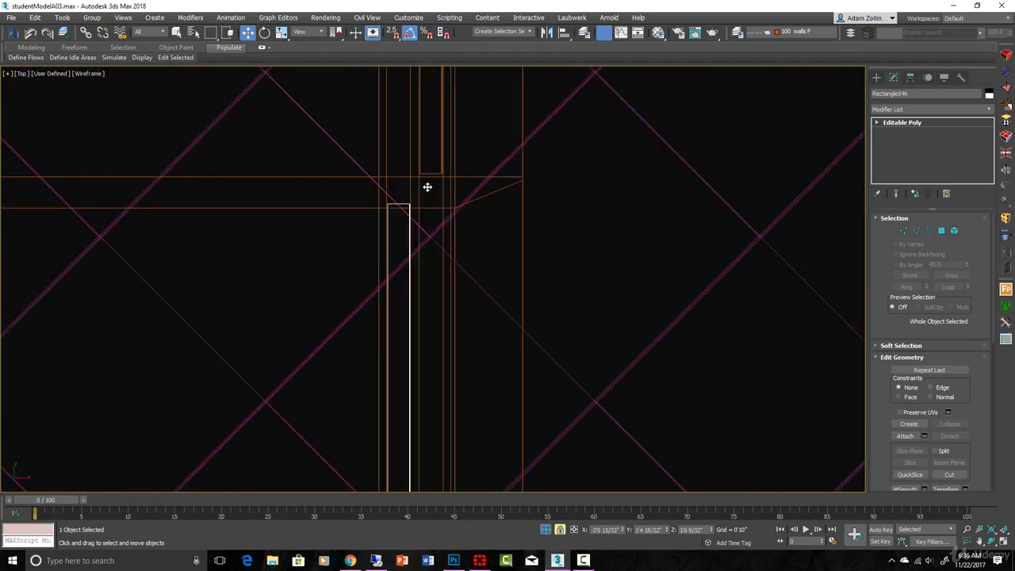
pyautogui.scroll(-5, 465, 291)
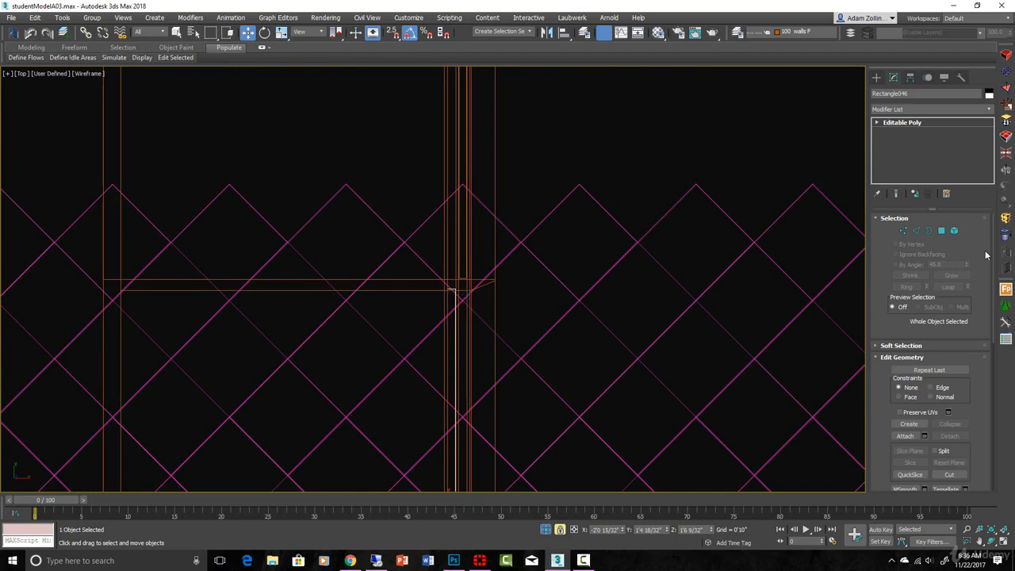
pyautogui.click(903, 230)
pyautogui.scroll(3, 443, 281)
pyautogui.press('space')
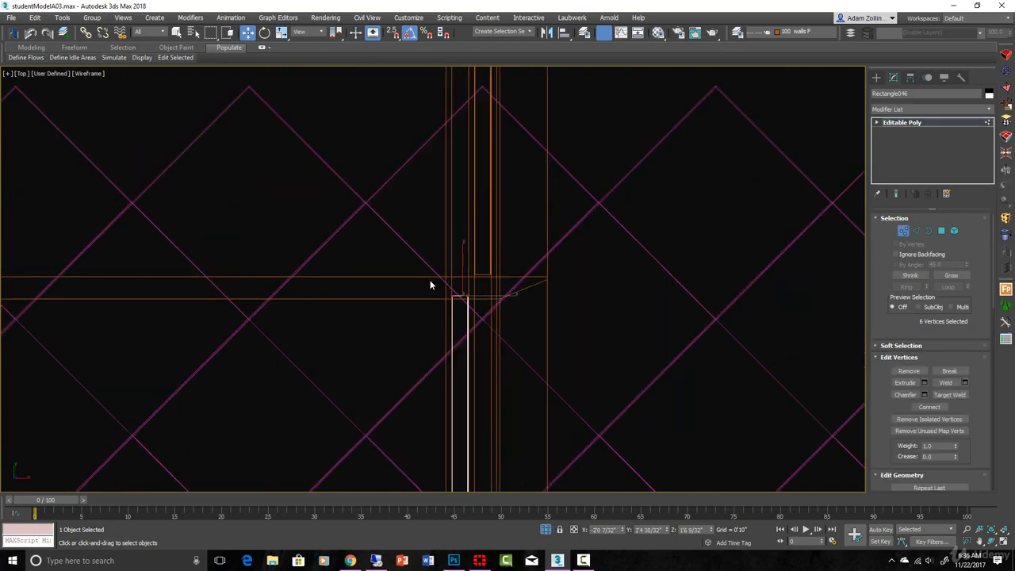
pyautogui.moveTo(431, 281); pyautogui.dragTo(478, 281)
pyautogui.scroll(2, 484, 313)
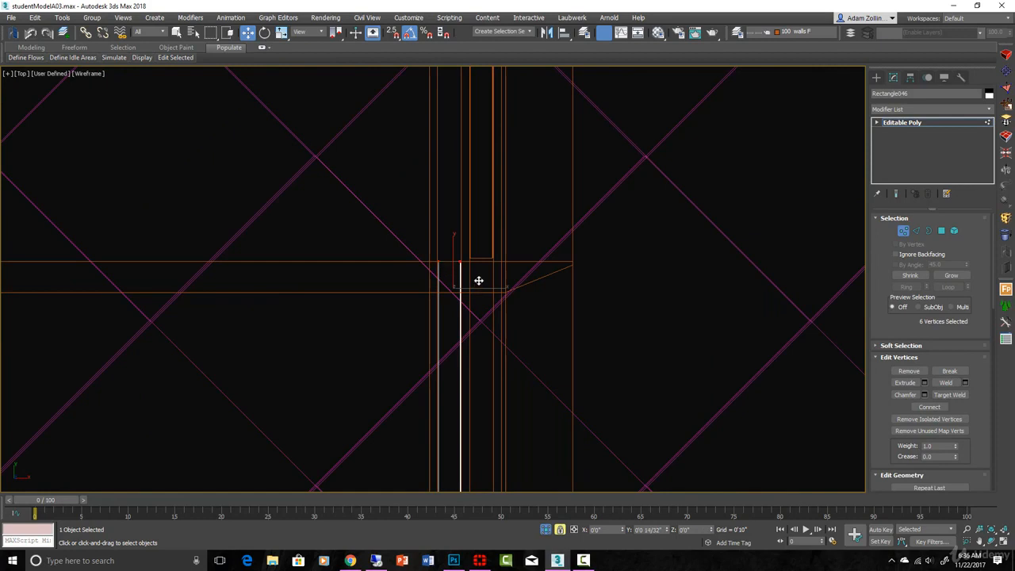
pyautogui.click(903, 230)
pyautogui.press('space')
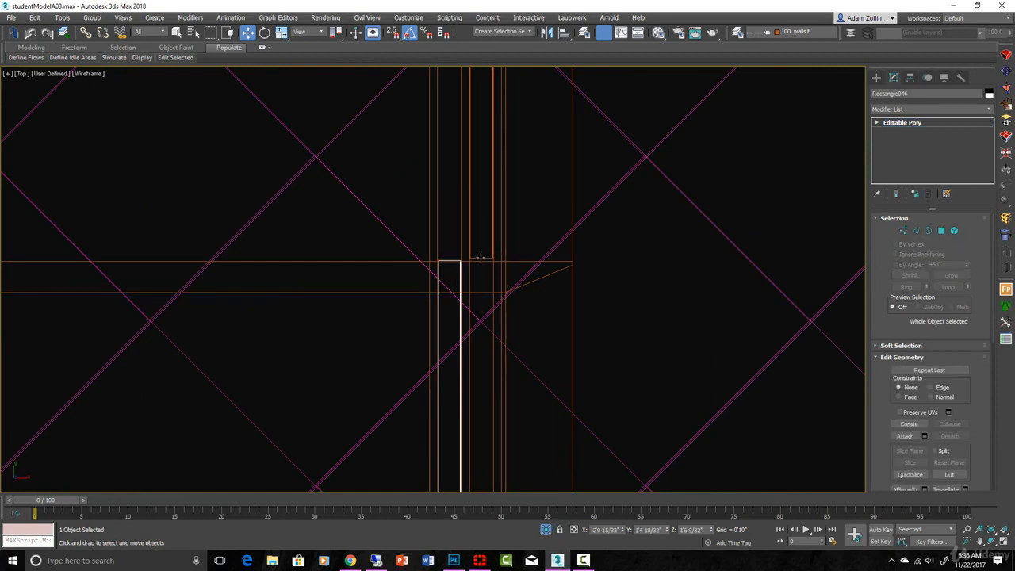
# Move the original door panel back along Y so that its far end sits inside the outer track groove
pyautogui.click(491, 257)
pyautogui.scroll(-8, 503, 238)
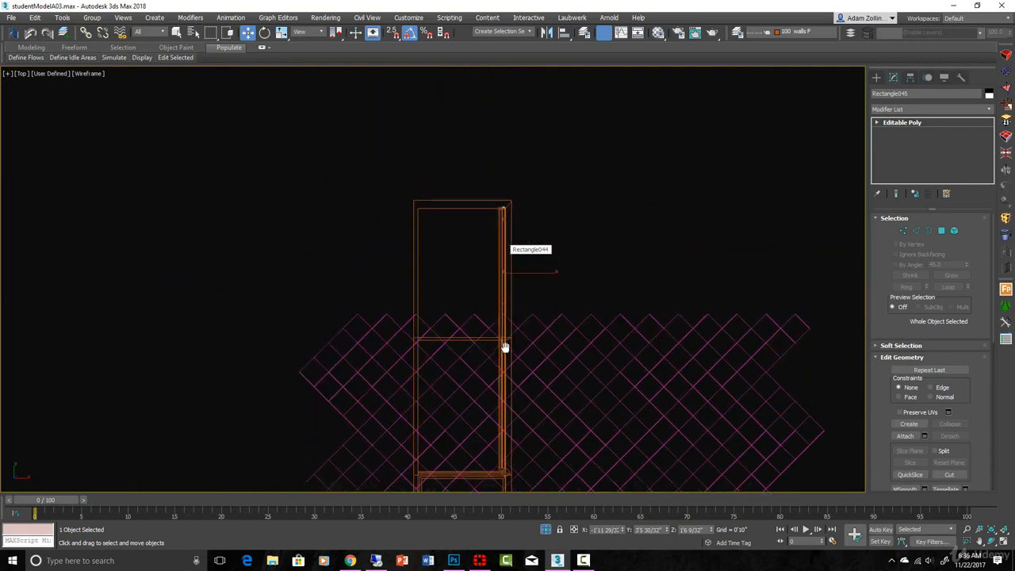
pyautogui.scroll(8, 498, 151)
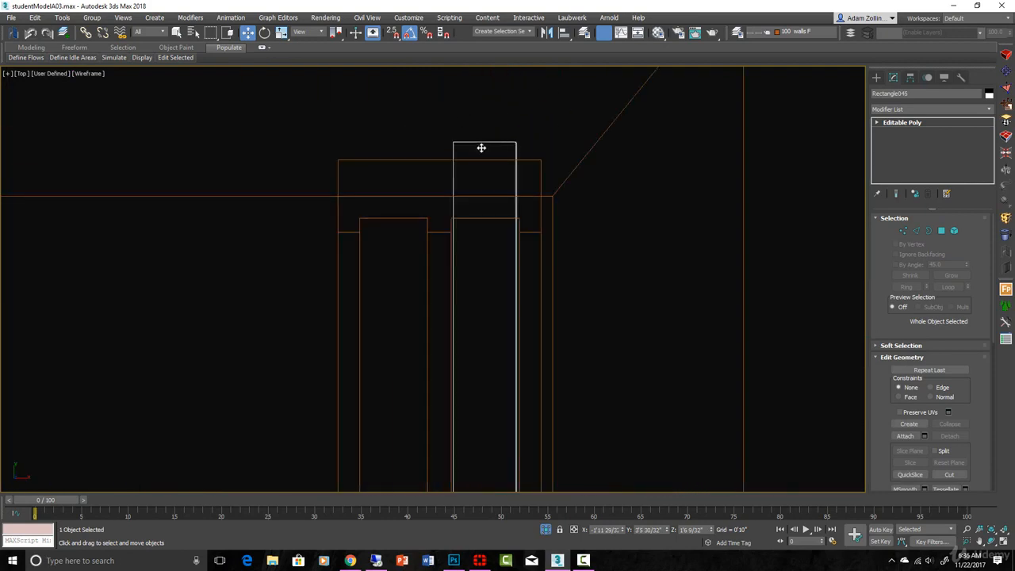
pyautogui.press('space')
pyautogui.moveTo(482, 148); pyautogui.dragTo(477, 228)
pyautogui.scroll(-10, 512, 230)
# Examine the fitted sliding doors and their track grooves in a shaded view with edged faces from several angles
pyautogui.moveTo(533, 256)
pyautogui.keyDown('alt'); pyautogui.mouseDown(button='middle')
pyautogui.moveTo(571, 356)
pyautogui.moveTo(510, 304)
pyautogui.mouseUp(button='middle'); pyautogui.keyUp('alt')
pyautogui.press('F3')
pyautogui.scroll(5, 465, 409)
pyautogui.press('F4')
pyautogui.keyDown('alt'); pyautogui.moveTo(459, 314); pyautogui.dragTo(605, 347, button='middle'); pyautogui.keyUp('alt')
pyautogui.scroll(-6, 508, 333)
pyautogui.click(617, 346)
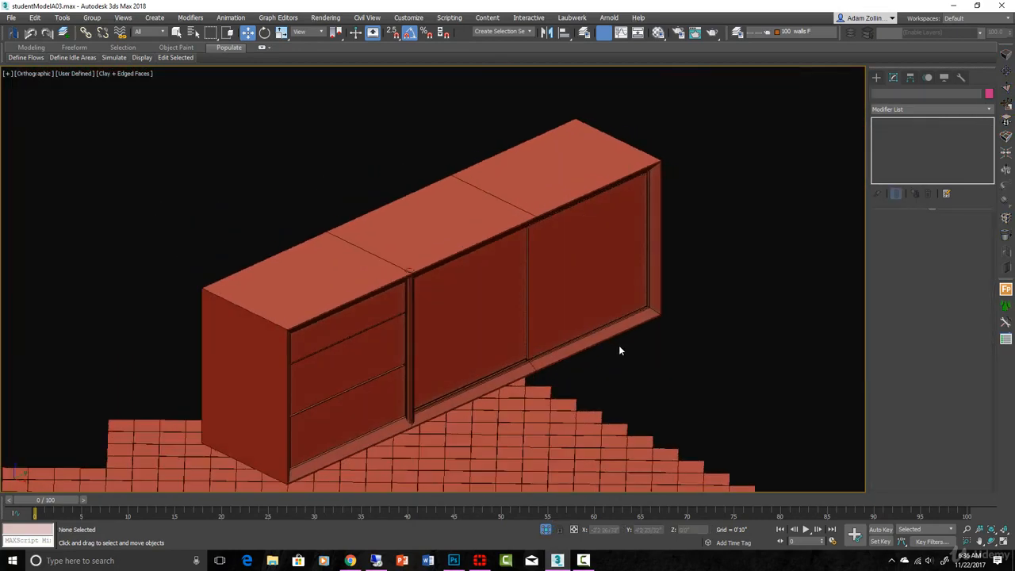
pyautogui.scroll(8, 492, 313)
pyautogui.scroll(2, 492, 313)
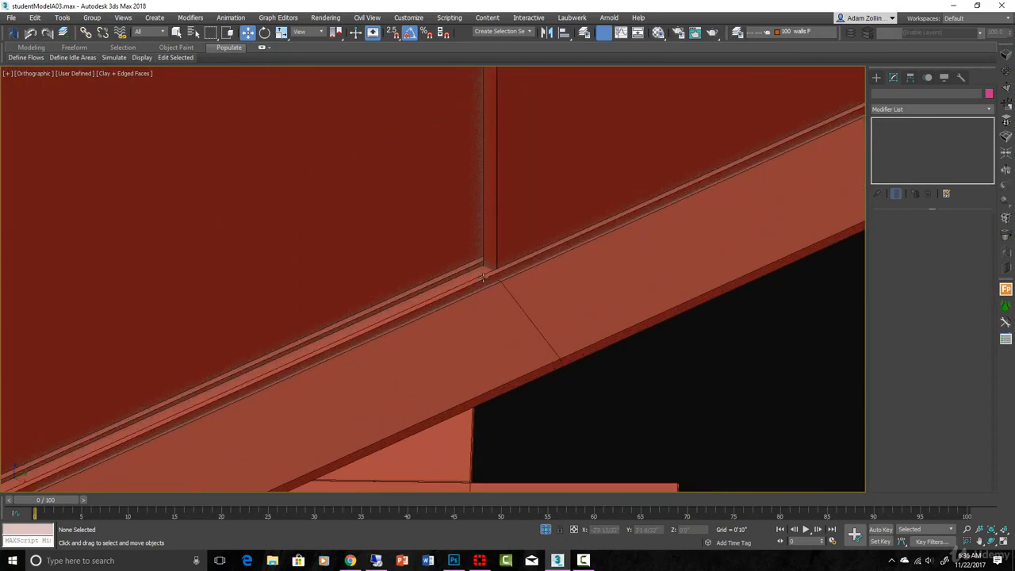
pyautogui.click(482, 276)
pyautogui.scroll(-3, 471, 277)
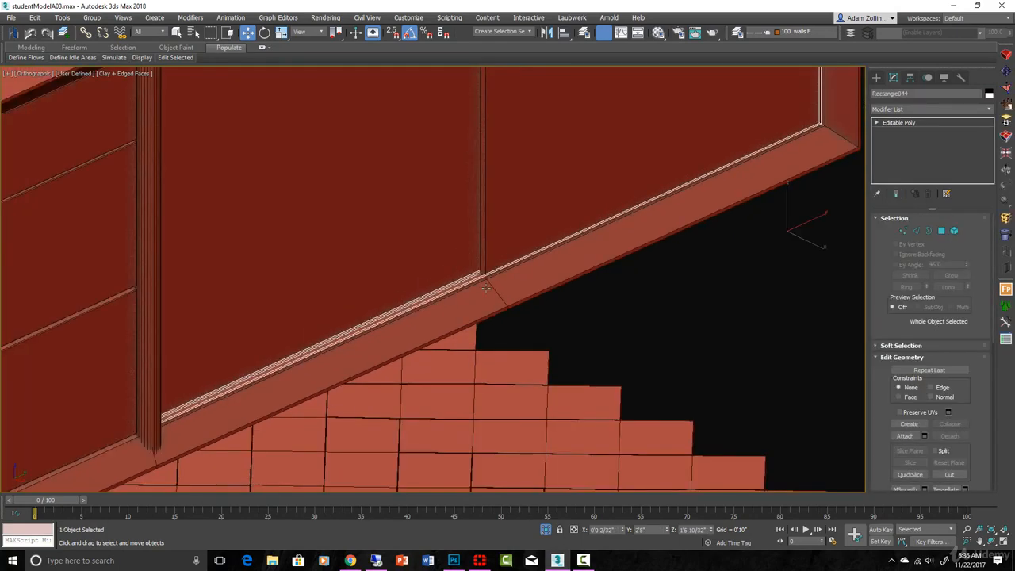
pyautogui.scroll(-10, 492, 254)
pyautogui.keyDown('alt'); pyautogui.moveTo(552, 295); pyautogui.dragTo(680, 268, button='middle'); pyautogui.keyUp('alt')
pyautogui.click(666, 275)
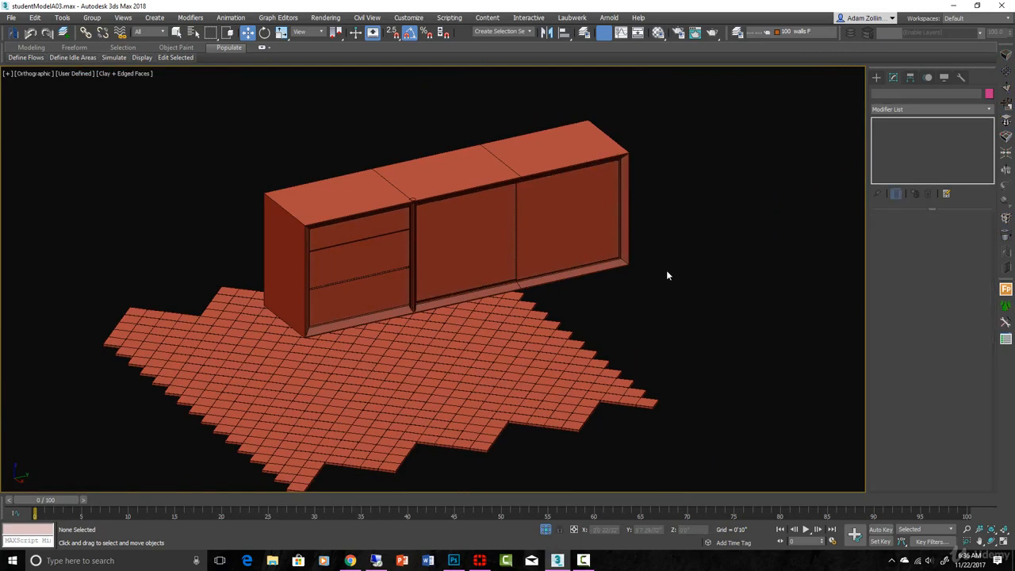
# Inspect the cabinet's drawer fronts and sliding doors straight on in the Right view, checking both wireframe and shaded display
pyautogui.click(552, 239)
pyautogui.press('r')
pyautogui.click(705, 260)
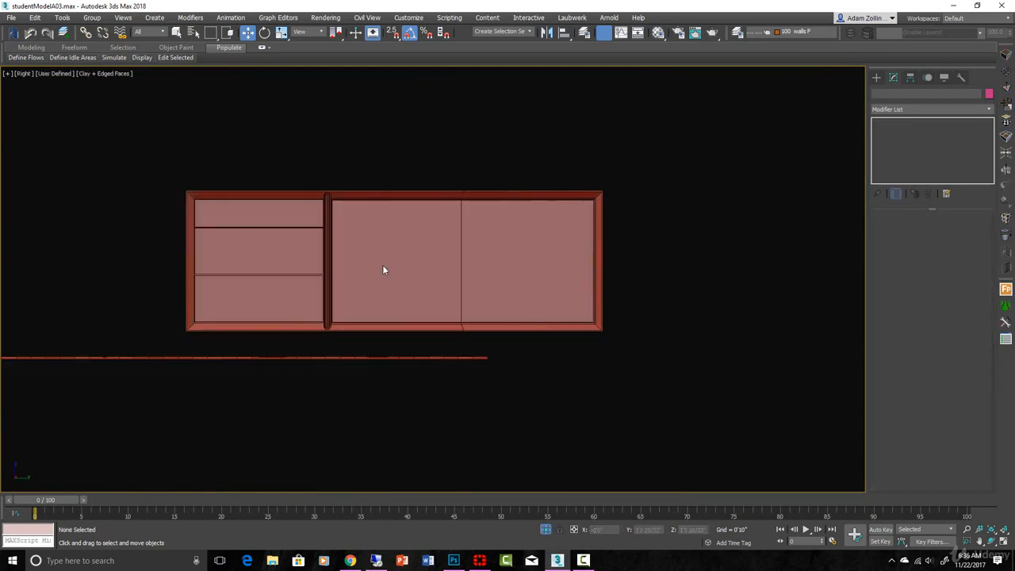
pyautogui.press('F3')
pyautogui.press('F3')
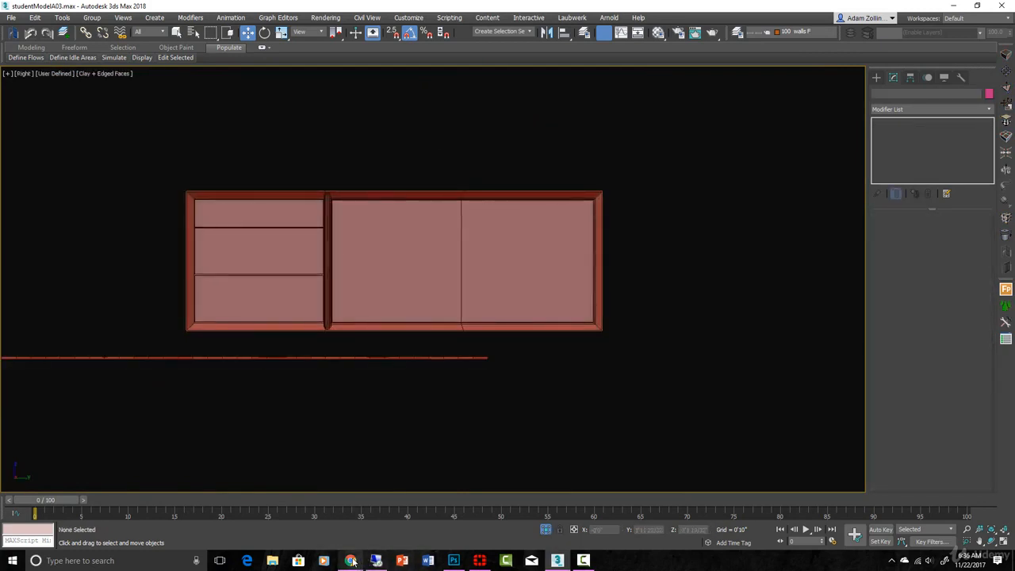
pyautogui.click(378, 559)
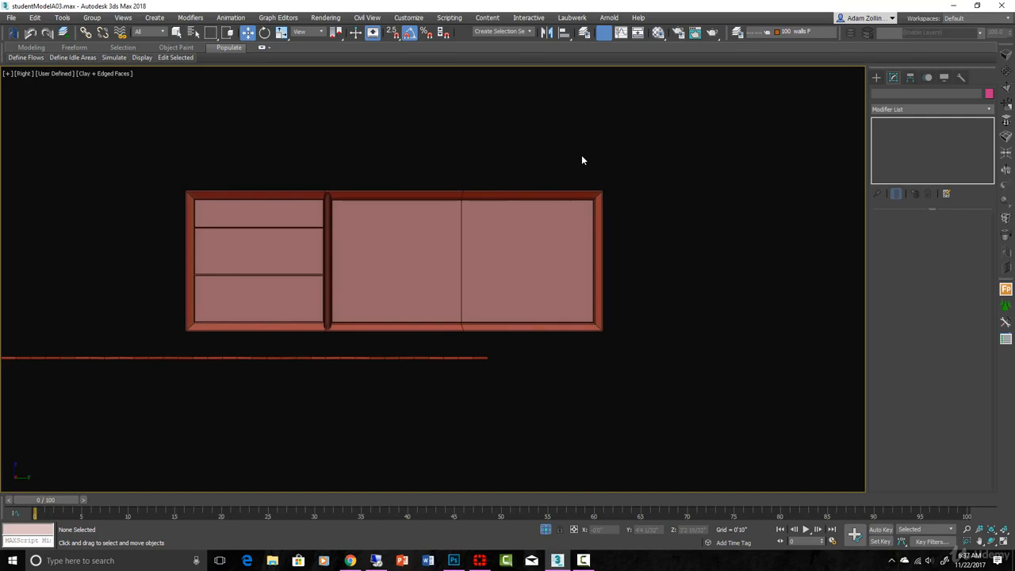
pyautogui.scroll(4, 441, 230)
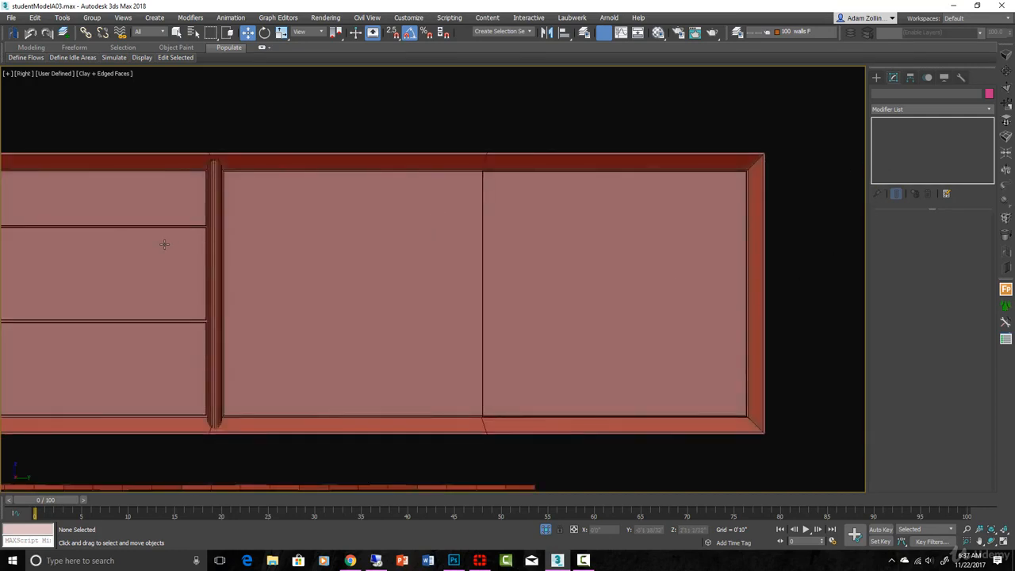
# Check the drawer and door handles on the media console product photo in the browser, and return to the 3ds Max model
pyautogui.moveTo(163, 243); pyautogui.dragTo(499, 243, button='middle')
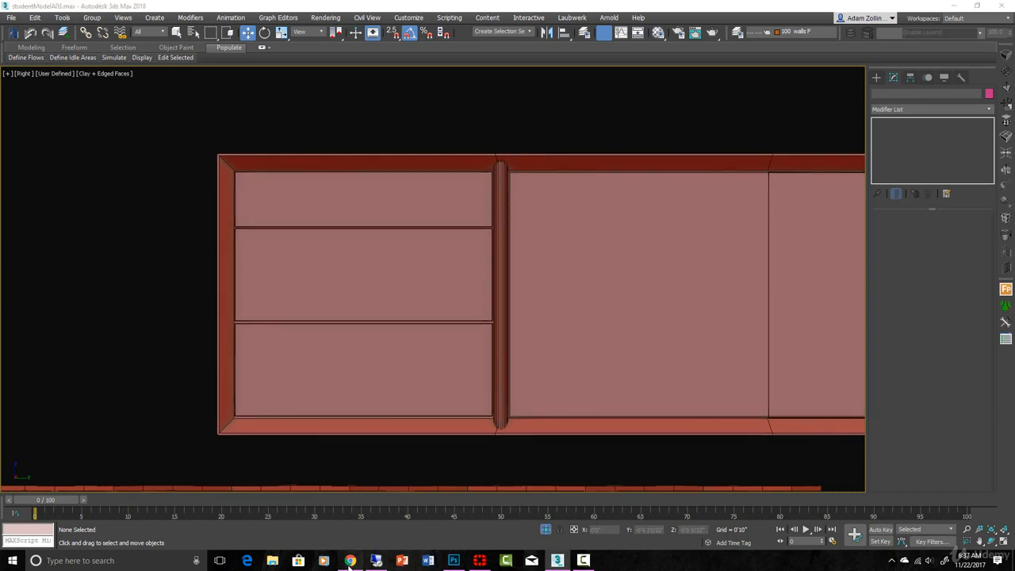
pyautogui.click(350, 561)
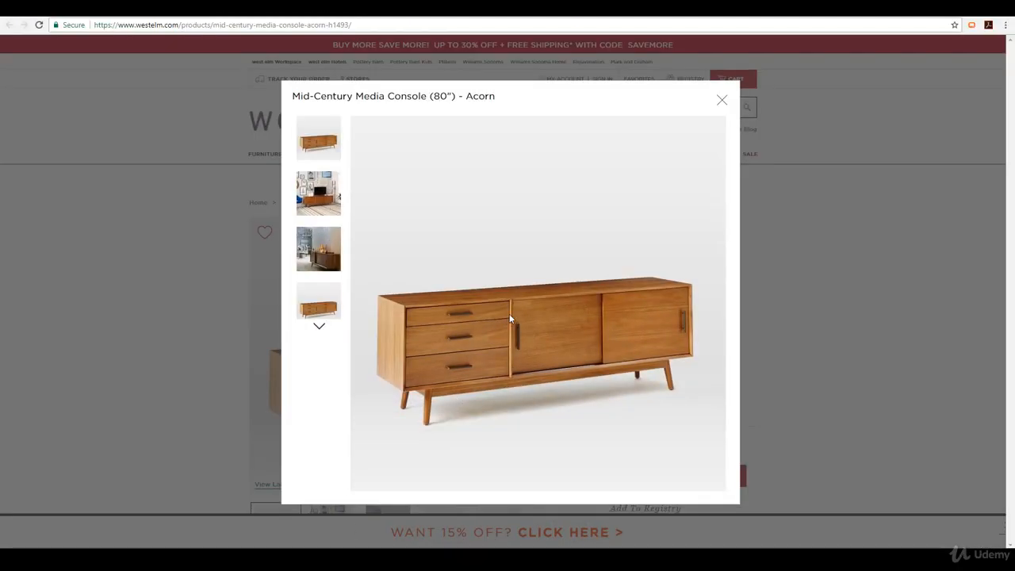
pyautogui.click(557, 560)
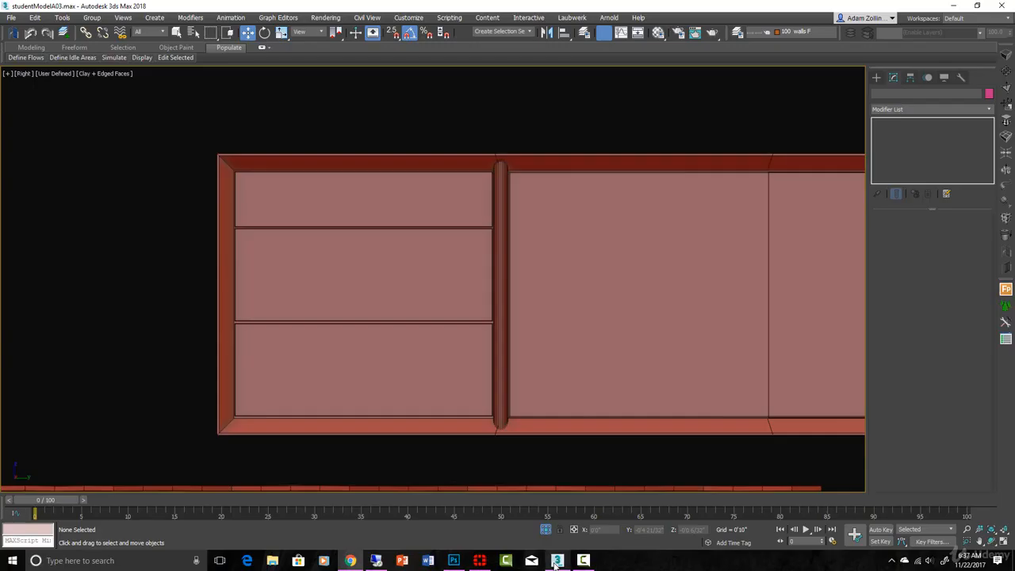
pyautogui.scroll(-3, 217, 285)
pyautogui.scroll(3, 571, 288)
# Draw a short straight two-point line along X in the Top view, starting at the outer sliding door's front face
pyautogui.click(877, 78)
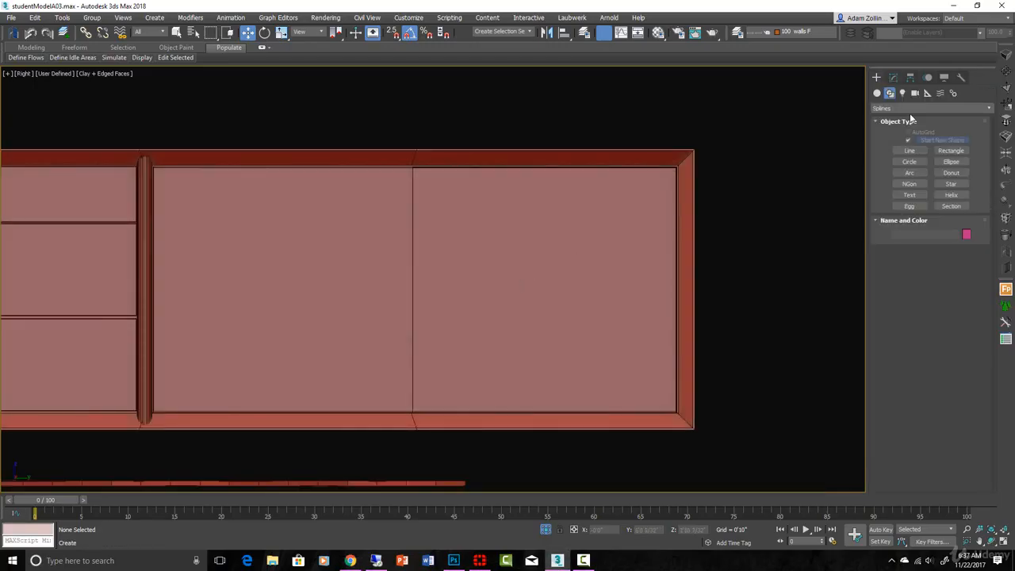
pyautogui.click(910, 151)
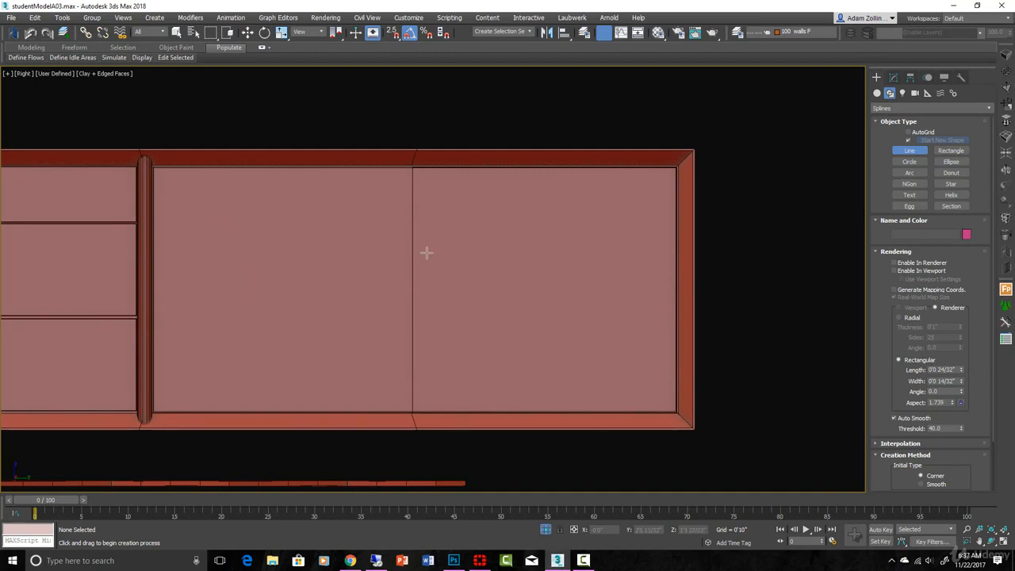
pyautogui.press('t')
pyautogui.press('z')
pyautogui.press('F3')
pyautogui.scroll(5, 361, 178)
pyautogui.scroll(7, 491, 467)
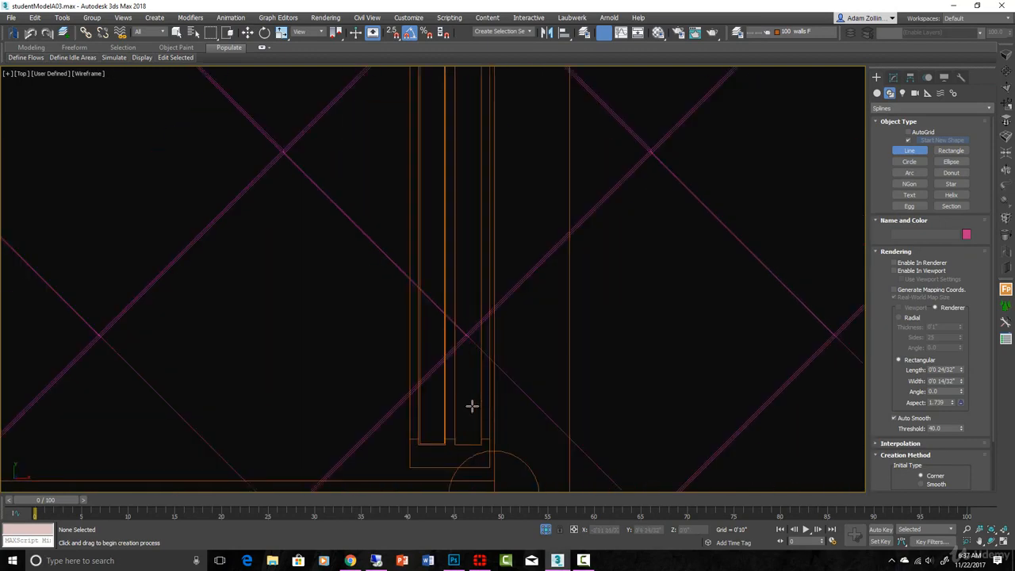
pyautogui.scroll(-3, 450, 348)
pyautogui.moveTo(450, 323); pyautogui.dragTo(430, 457, button='middle')
pyautogui.moveTo(441, 119); pyautogui.dragTo(449, 273, button='middle')
pyautogui.scroll(4, 448, 273)
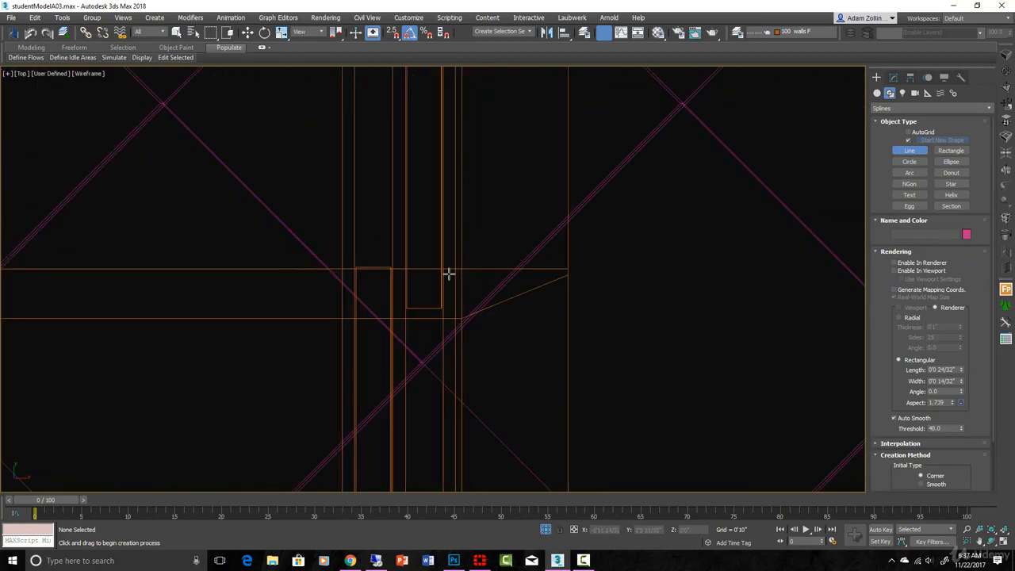
pyautogui.click(440, 237)
pyautogui.click(478, 237)
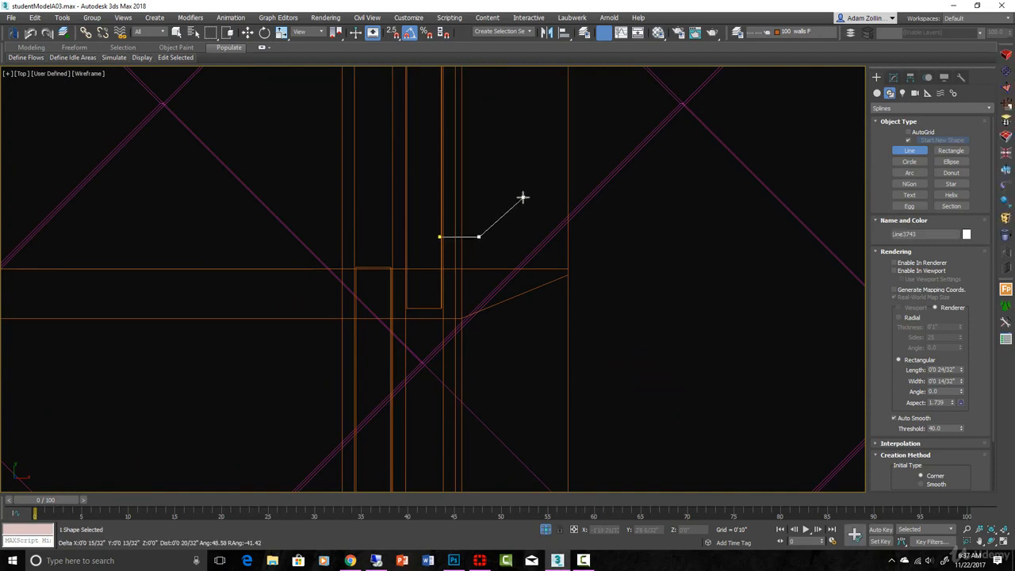
pyautogui.rightClick(525, 200)
# Make the short line renderable in both renderer and viewport as a radial rod with a thickness of 3/32"
pyautogui.press('f')
pyautogui.moveTo(589, 299); pyautogui.dragTo(566, 431, button='middle')
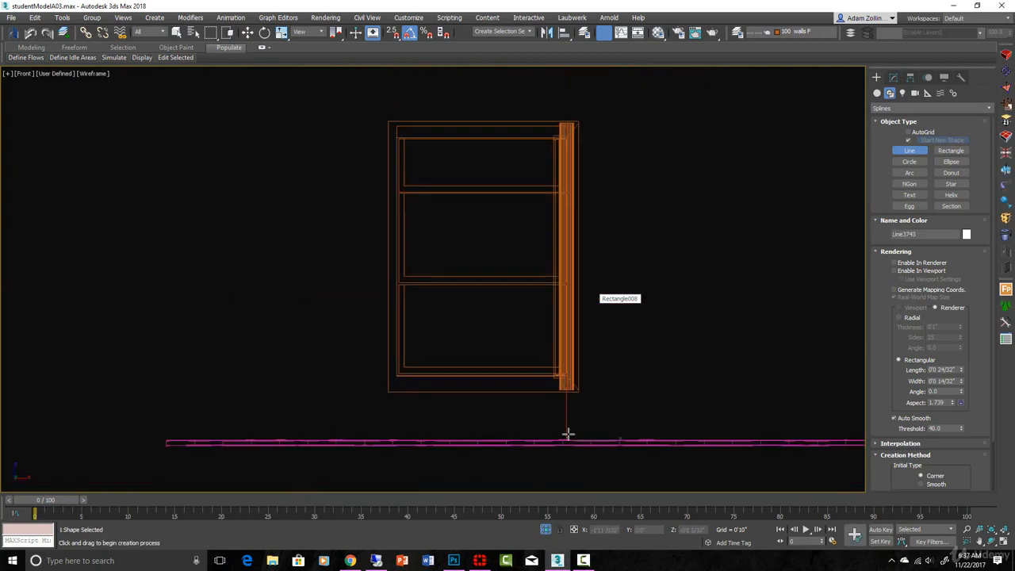
pyautogui.scroll(2, 566, 421)
pyautogui.press('w')
pyautogui.scroll(4, 568, 427)
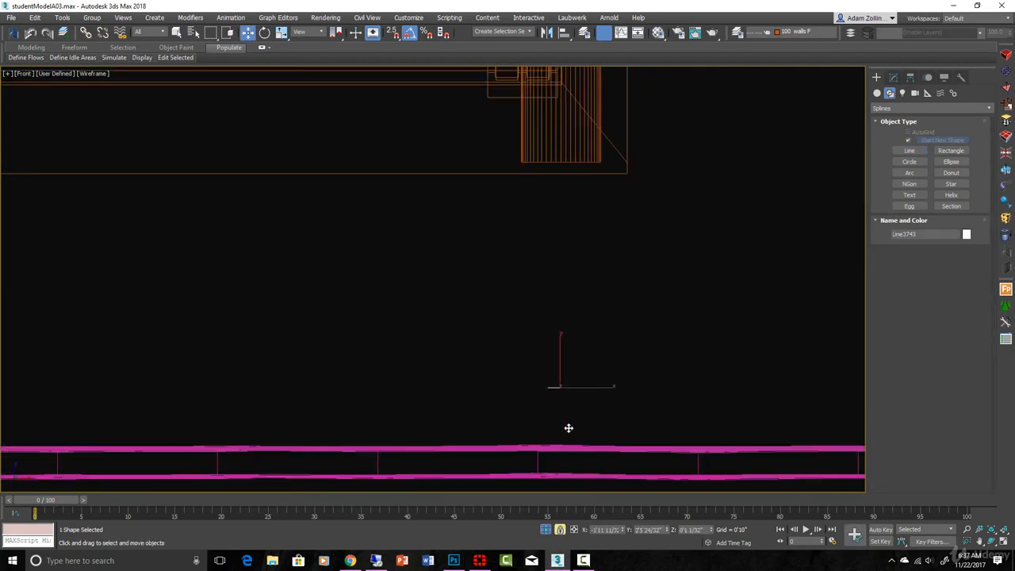
pyautogui.click(893, 77)
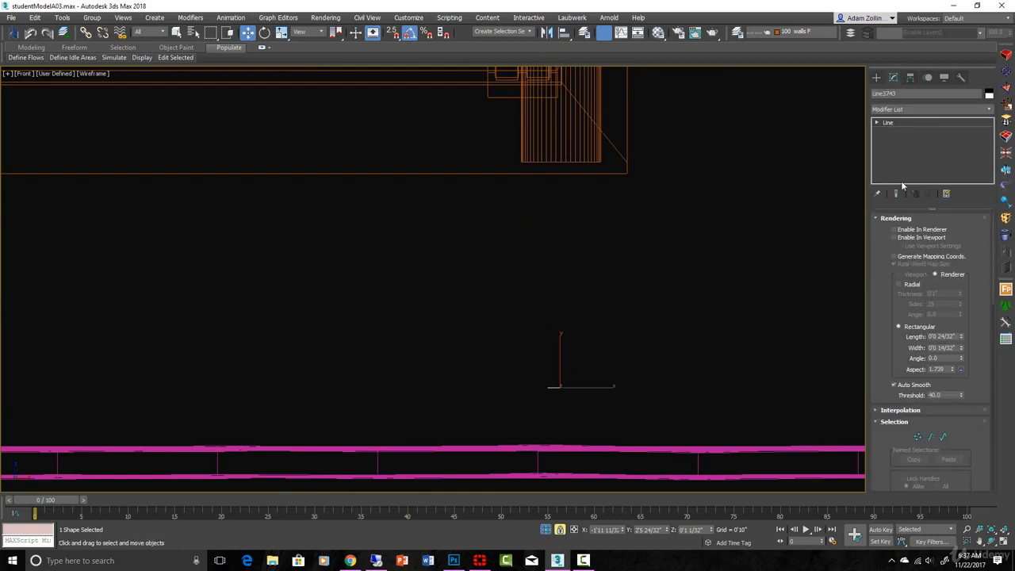
pyautogui.click(893, 229)
pyautogui.click(894, 237)
pyautogui.click(899, 285)
pyautogui.moveTo(960, 299); pyautogui.dragTo(957, 339)
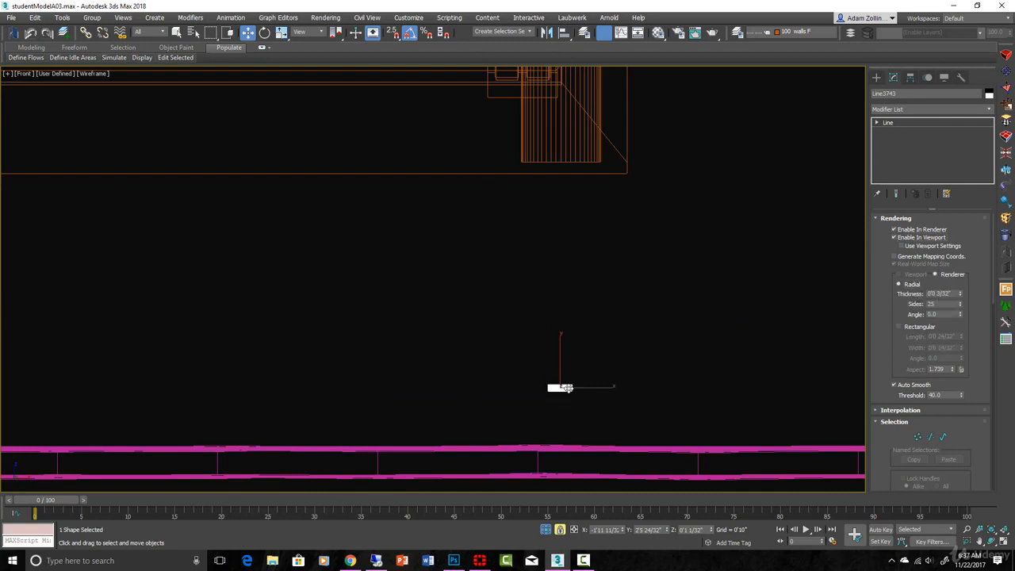
# Isolate the short rod and convert it to an Editable Poly
pyautogui.hotkey('alt', 'q')
pyautogui.rightClick(550, 388)
pyautogui.moveTo(634, 502)
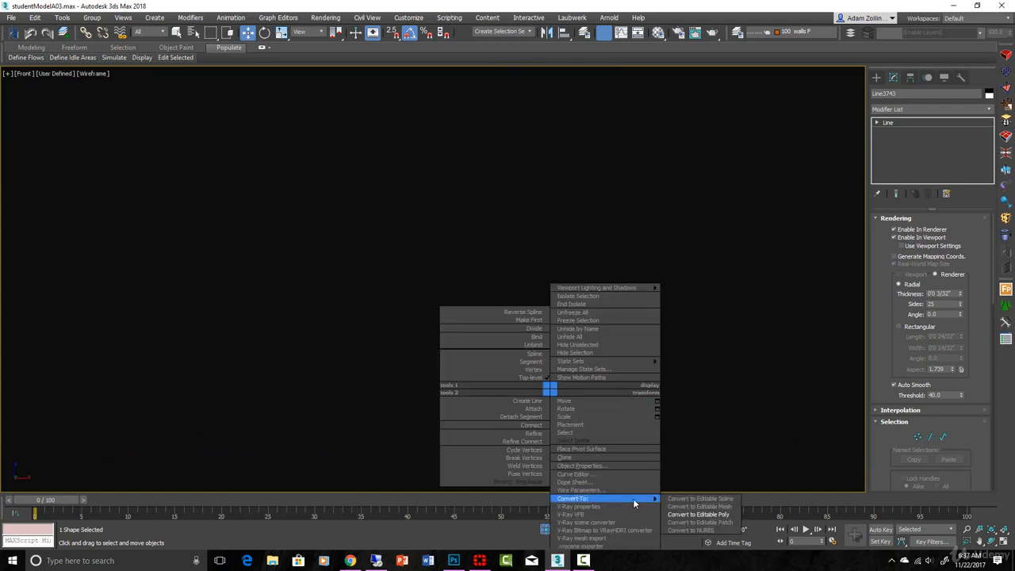
pyautogui.click(698, 513)
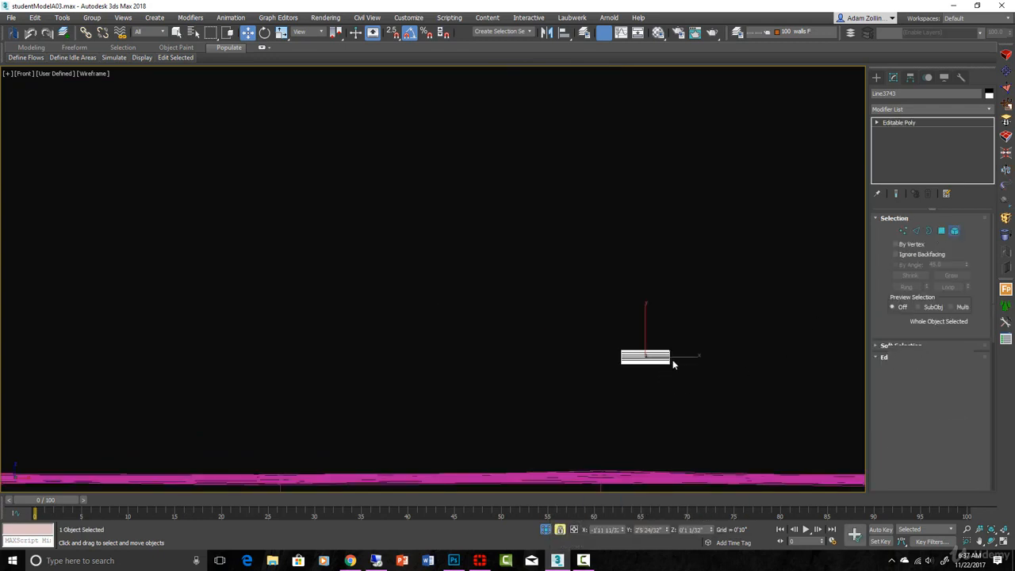
# Clone the whole rod as an element about 2 27/32" straight above the original in the Front view
pyautogui.moveTo(619, 343); pyautogui.dragTo(619, 341)
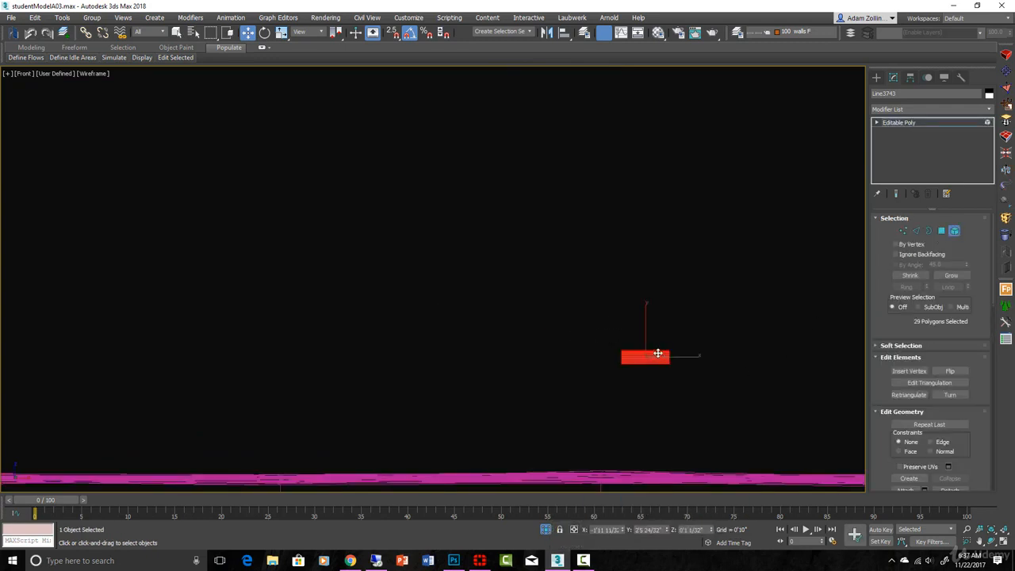
pyautogui.scroll(-3, 657, 354)
pyautogui.moveTo(658, 354); pyautogui.dragTo(637, 382, button='middle')
pyautogui.keyDown('shift'); pyautogui.moveTo(632, 380); pyautogui.dragTo(643, 222); pyautogui.keyUp('shift')
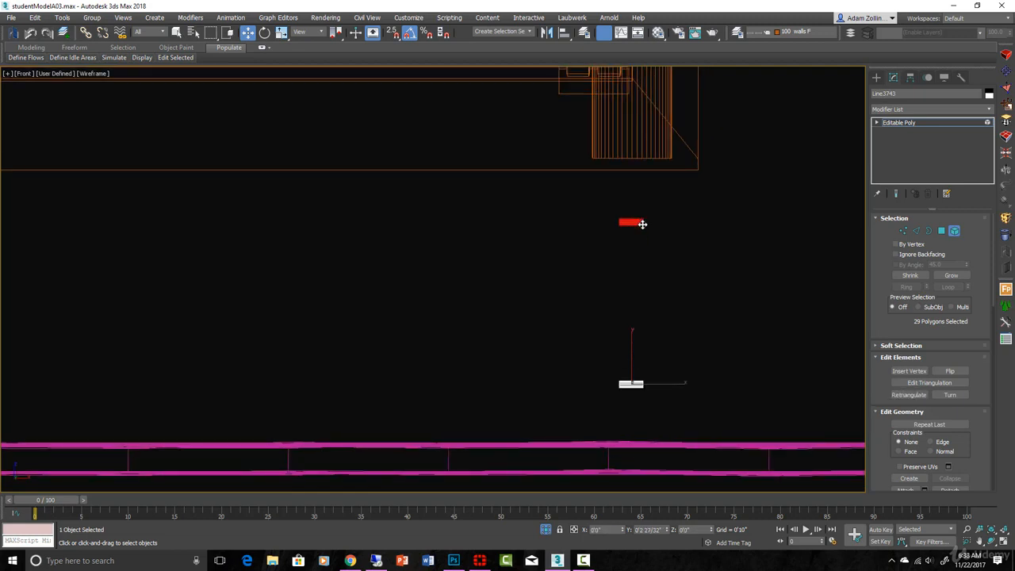
pyautogui.click(549, 290)
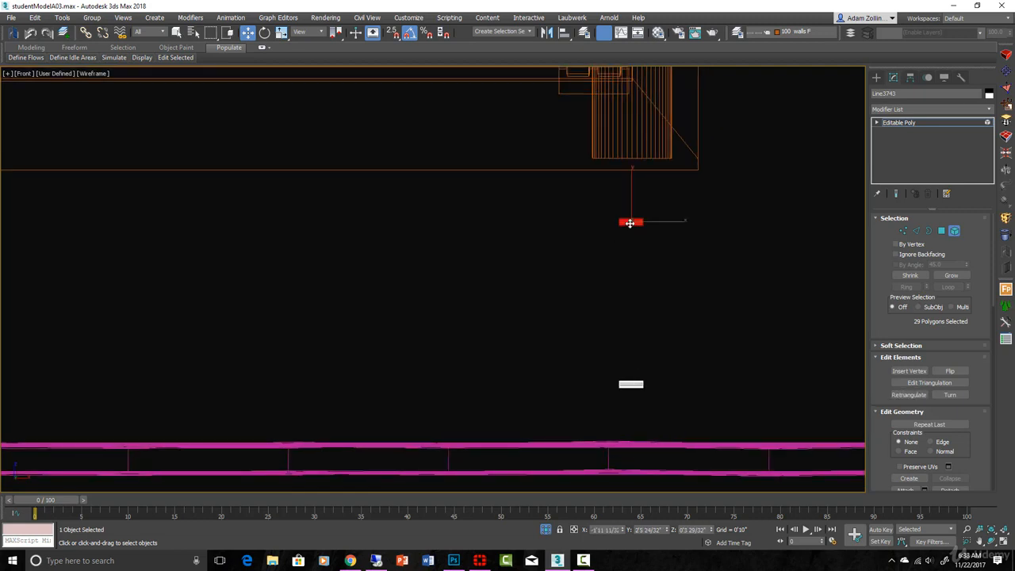
# Clone the upper rod as an element, placing it below and in front of it, and rotate the copy 90 degrees to vertical
pyautogui.scroll(5, 630, 221)
pyautogui.keyDown('shift'); pyautogui.moveTo(630, 222); pyautogui.dragTo(680, 329); pyautogui.keyUp('shift')
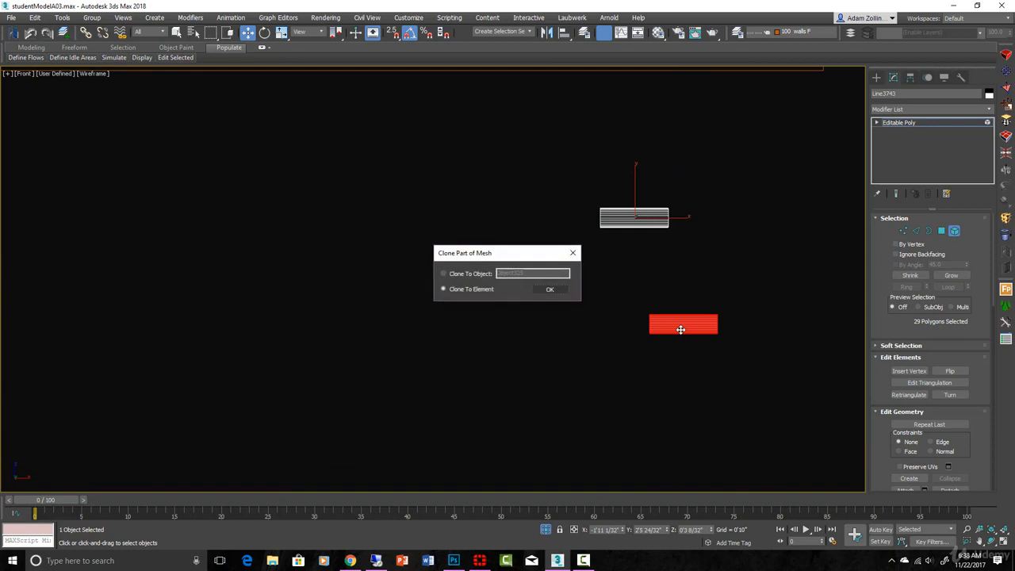
pyautogui.click(550, 291)
pyautogui.press('e')
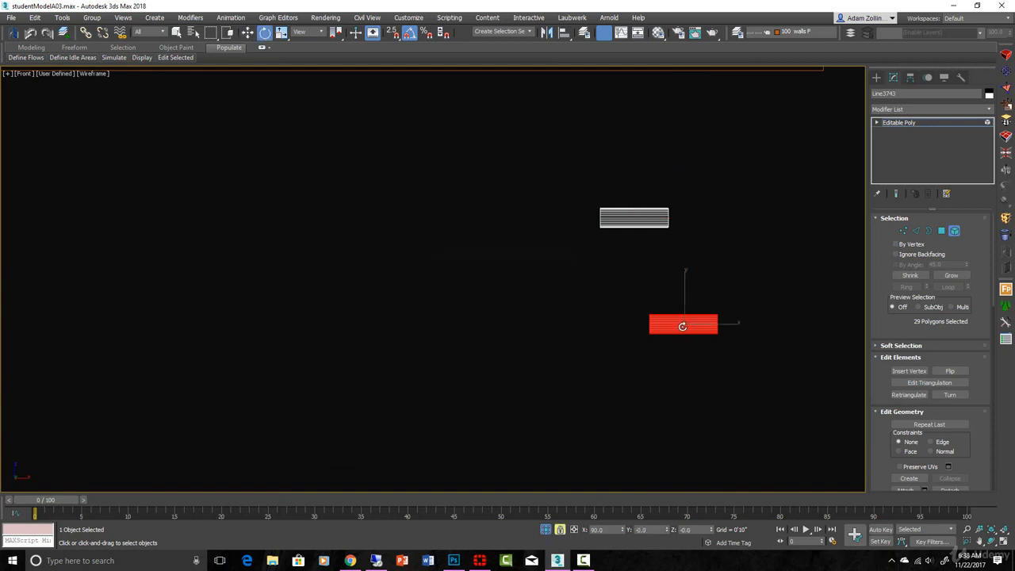
pyautogui.moveTo(729, 360)
pyautogui.mouseDown()
pyautogui.moveTo(717, 347)
pyautogui.moveTo(731, 359)
pyautogui.mouseUp()
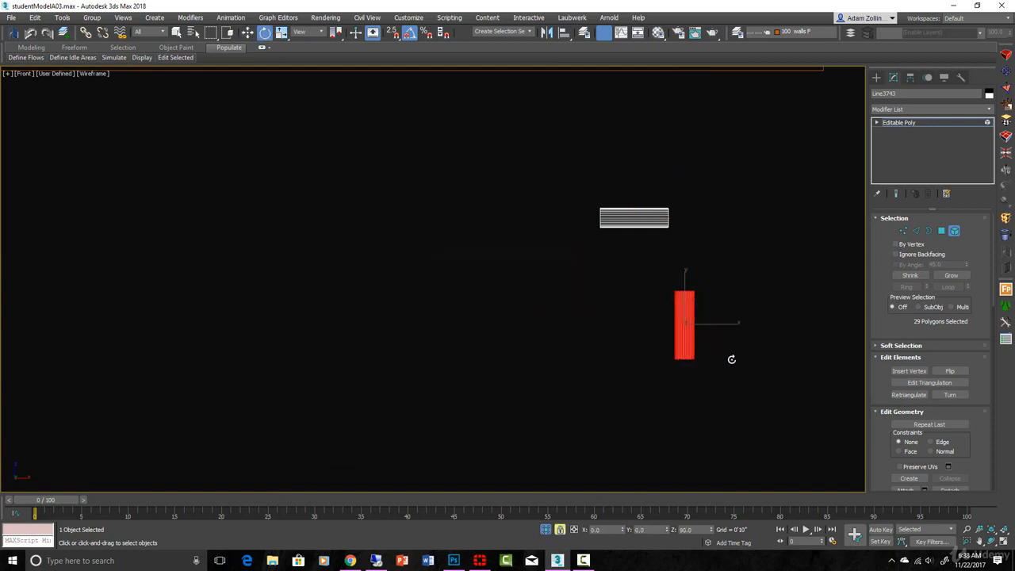
# Lengthen the vertical rod by moving its upper and lower end vertices so it extends slightly past both short horizontal rods
pyautogui.click(903, 230)
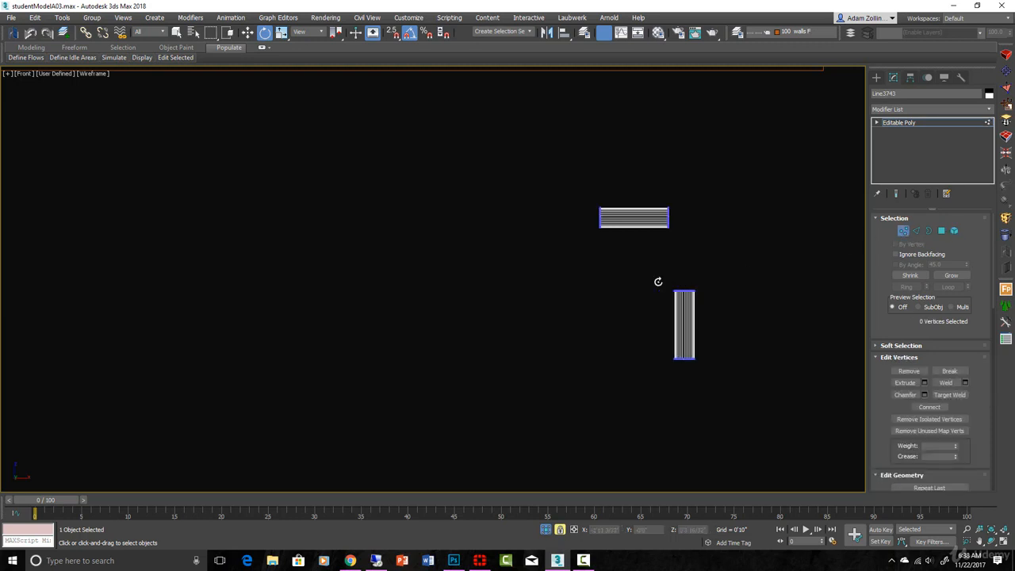
pyautogui.moveTo(653, 275); pyautogui.dragTo(685, 173)
pyautogui.press('w')
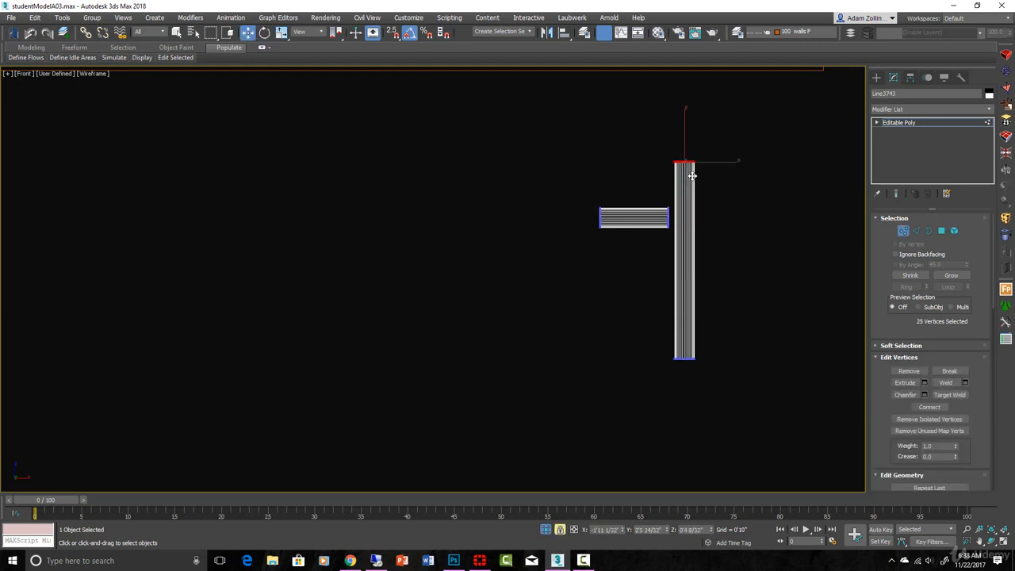
pyautogui.scroll(-4, 687, 265)
pyautogui.moveTo(677, 280); pyautogui.dragTo(691, 395)
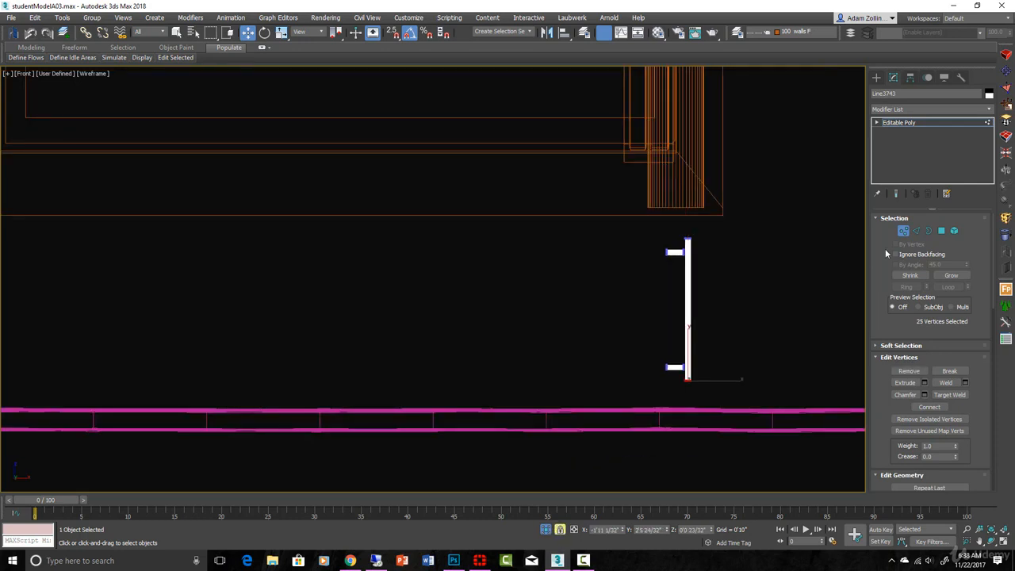
# Scale up the vertical bar element's diameter in the Top view until its side meets the ends of the short rods
pyautogui.click(954, 230)
pyautogui.click(687, 247)
pyautogui.scroll(3, 683, 244)
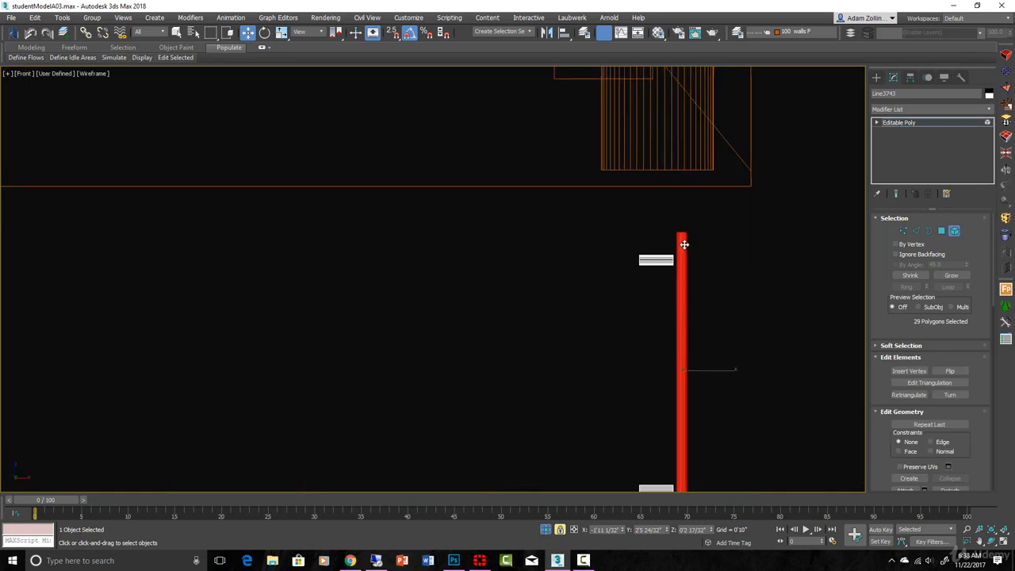
pyautogui.press('t')
pyautogui.scroll(-5, 555, 270)
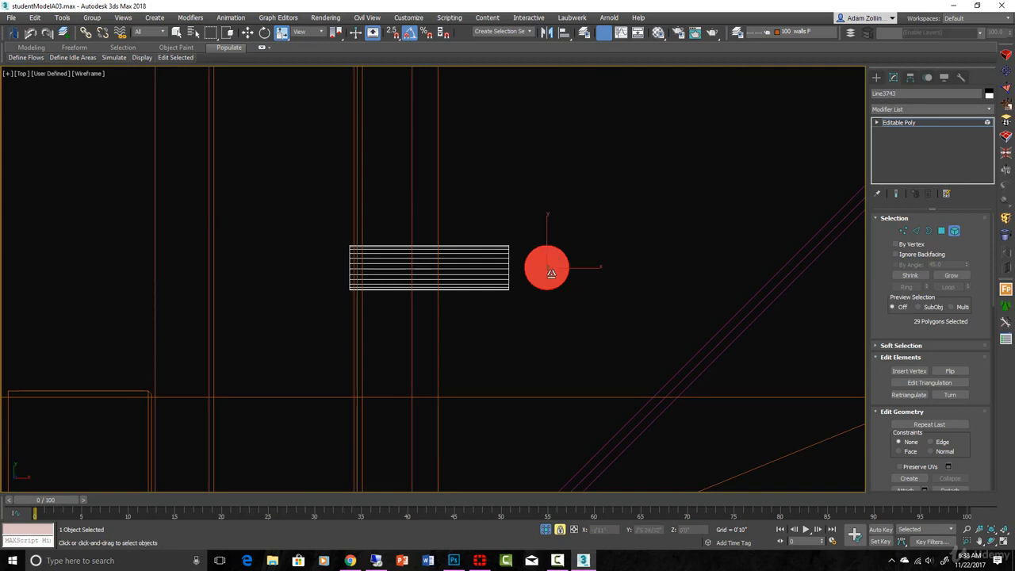
pyautogui.moveTo(551, 272); pyautogui.dragTo(545, 208)
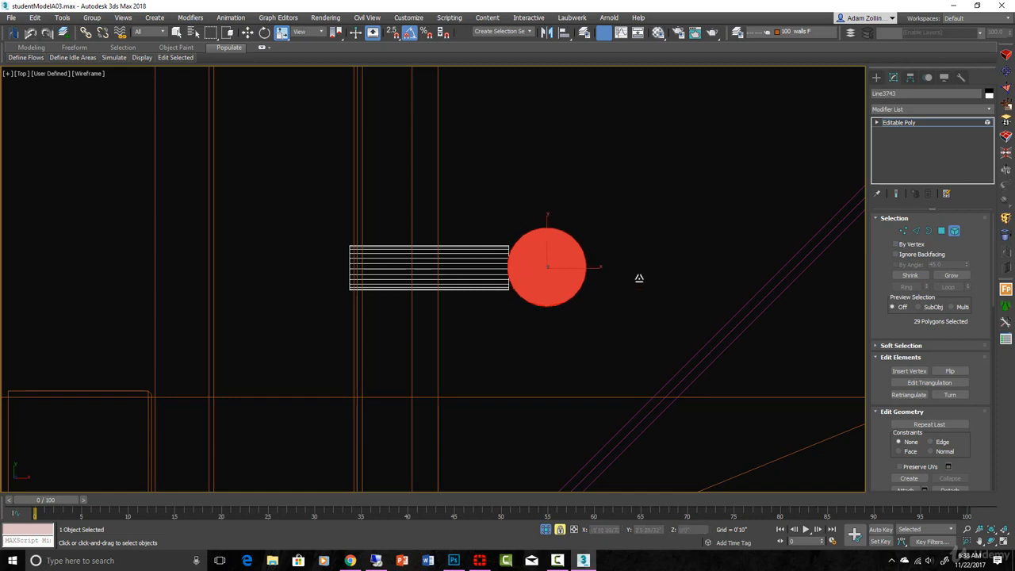
# Move the vertical bar about 1/32" along X toward the short rods so their ends sink into it, and check the overlap
pyautogui.press('f')
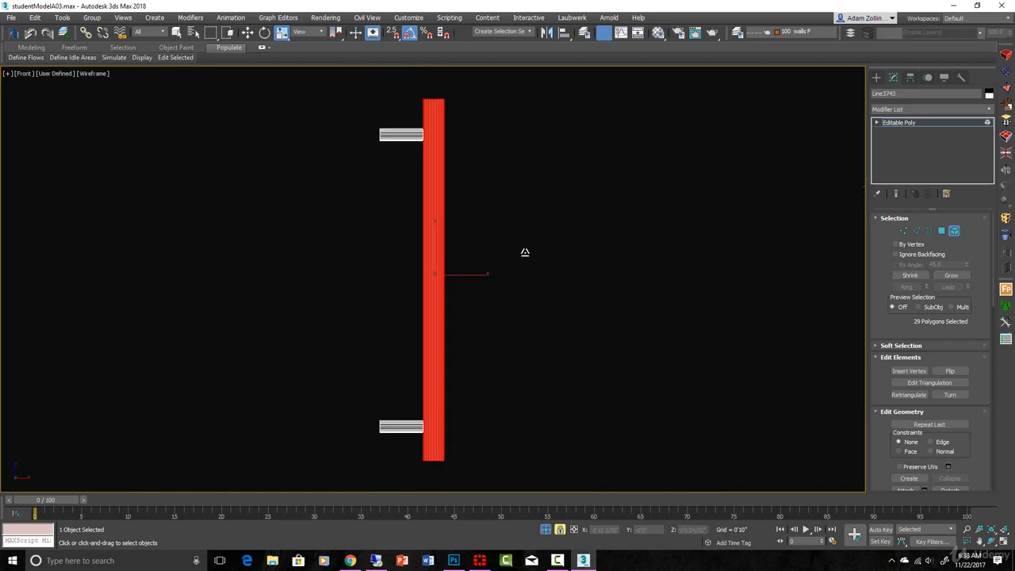
pyautogui.press('w')
pyautogui.moveTo(436, 236); pyautogui.dragTo(429, 237)
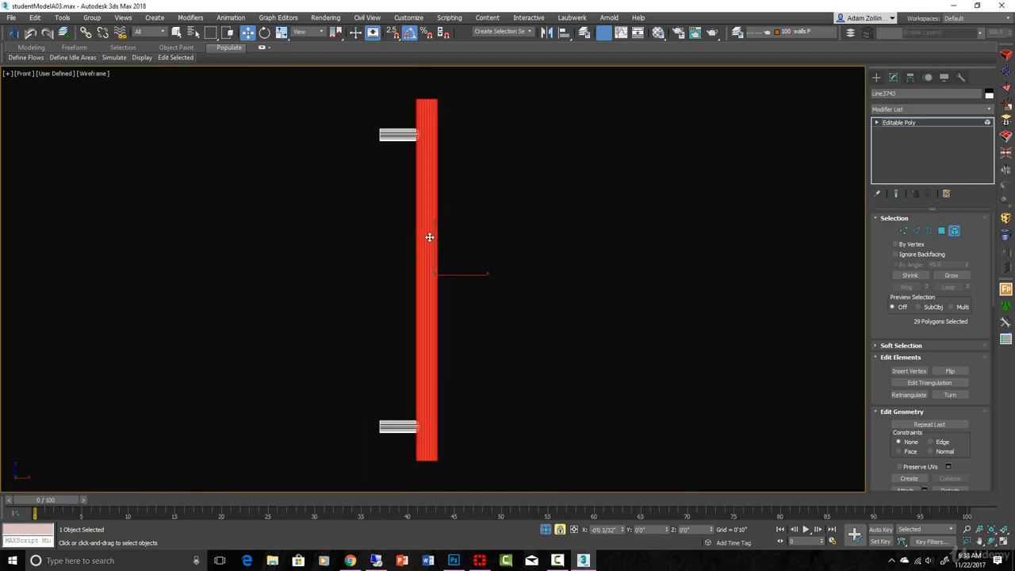
pyautogui.scroll(5, 426, 450)
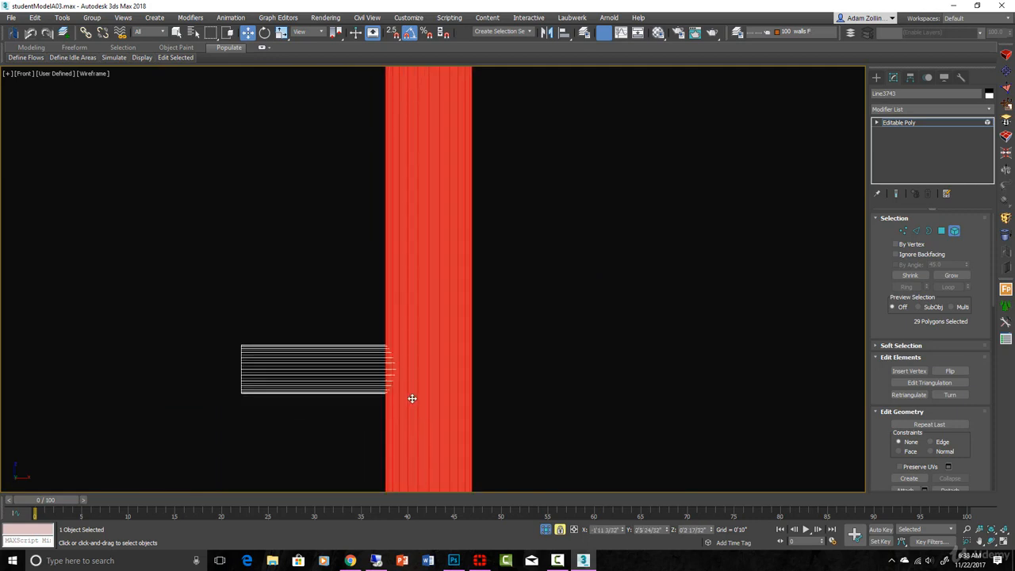
pyautogui.press('F3')
pyautogui.scroll(-3, 409, 377)
pyautogui.keyDown('alt'); pyautogui.moveTo(408, 367); pyautogui.dragTo(436, 396, button='middle'); pyautogui.keyUp('alt')
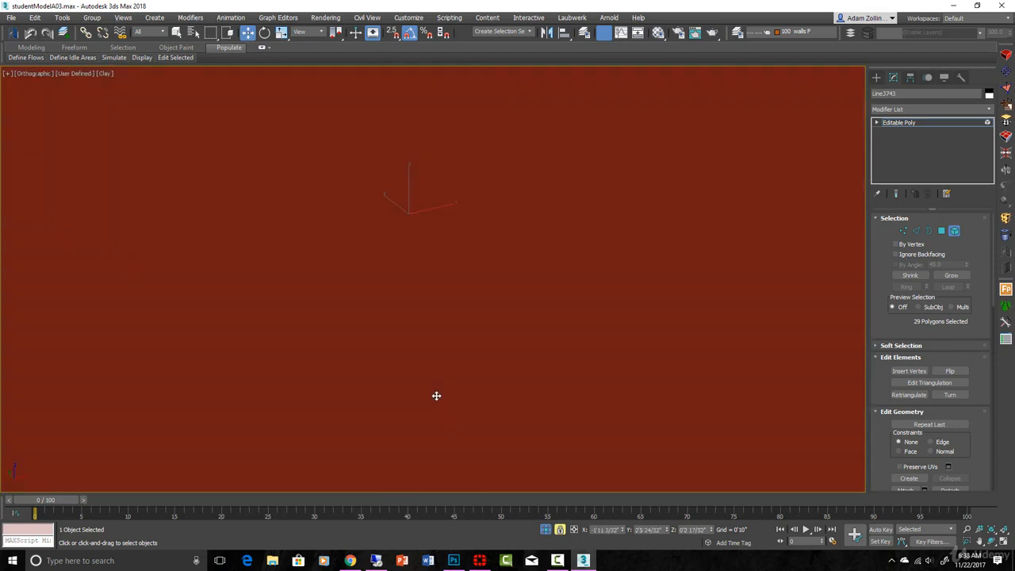
pyautogui.press('t')
pyautogui.press('F3')
pyautogui.scroll(-3, 529, 362)
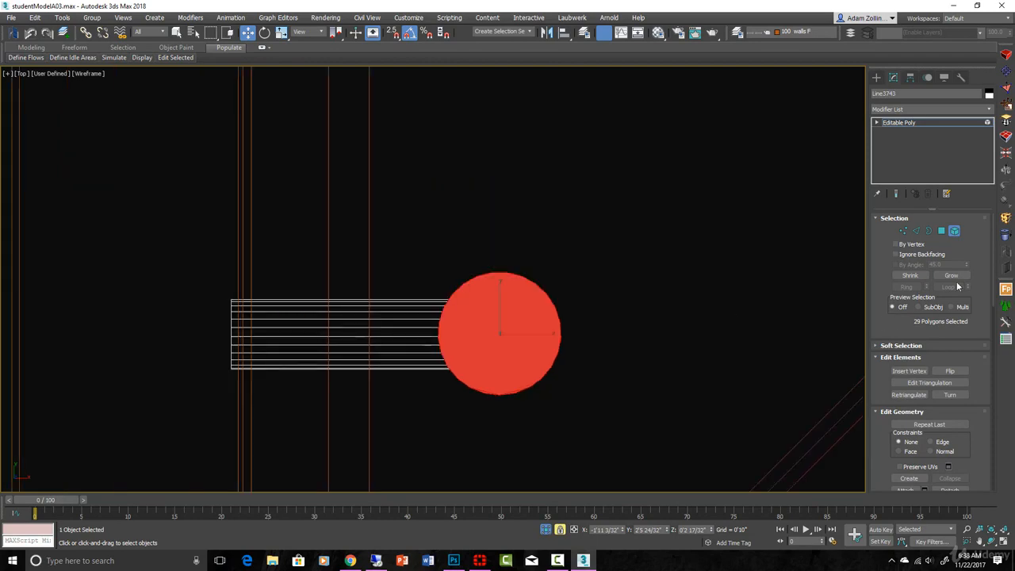
# Select the vertical bar's top cap polygons and convert the selection to its edges
pyautogui.click(941, 231)
pyautogui.scroll(-3, 454, 346)
pyautogui.keyDown('alt'); pyautogui.moveTo(454, 345); pyautogui.dragTo(534, 347, button='middle'); pyautogui.keyUp('alt')
pyautogui.scroll(5, 480, 348)
pyautogui.scroll(5, 533, 305)
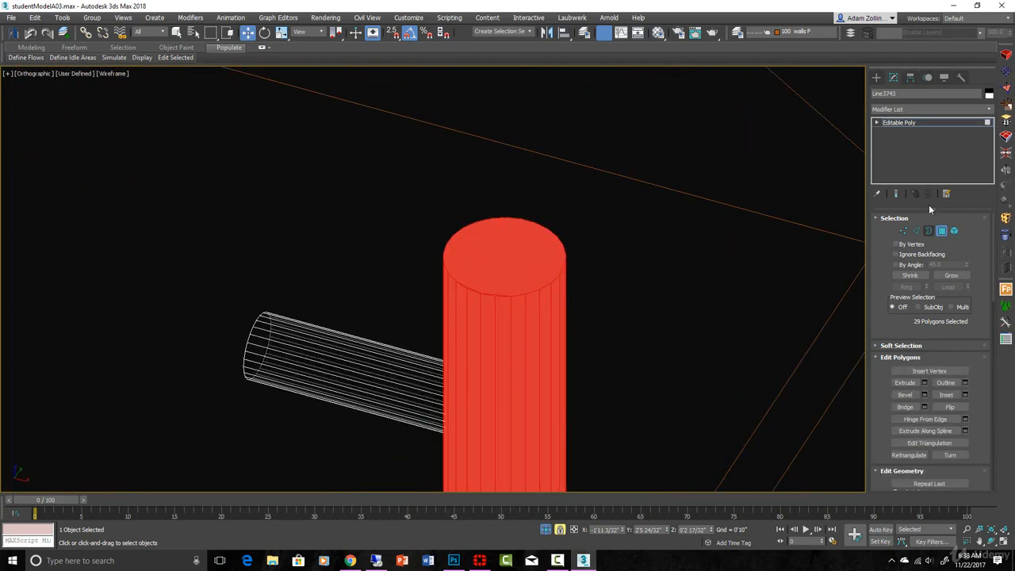
pyautogui.moveTo(418, 207); pyautogui.dragTo(618, 308)
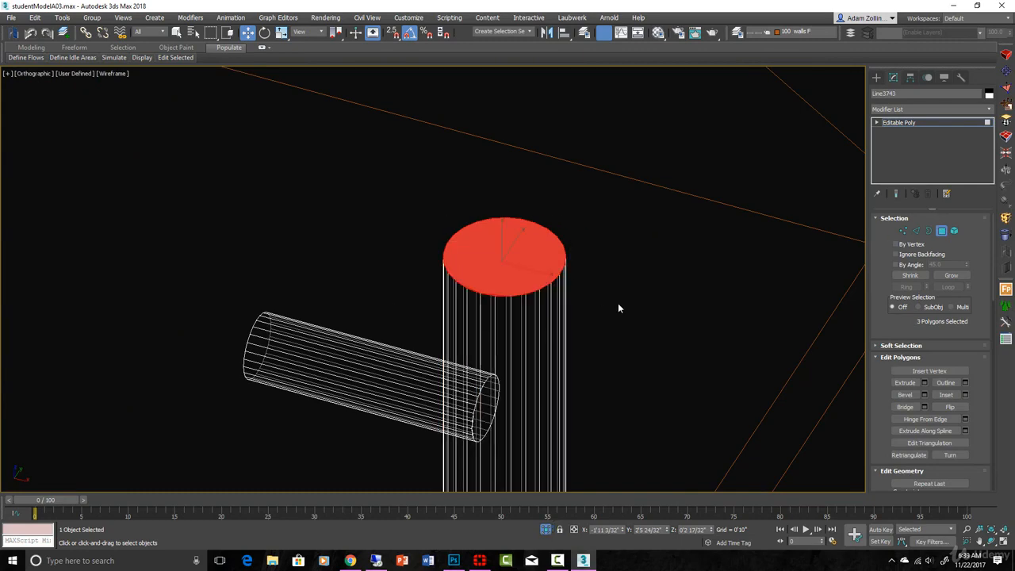
pyautogui.keyDown('ctrl'); pyautogui.click(916, 230); pyautogui.keyUp('ctrl')
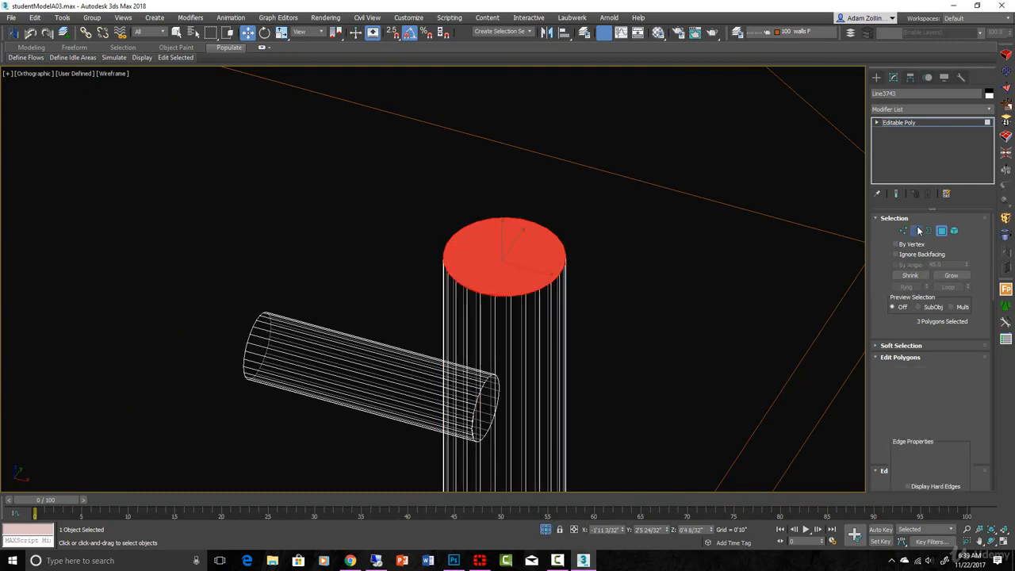
# Remove the two stray edges along the rim of the vertical bar's top cap
pyautogui.scroll(-5, 609, 288)
pyautogui.scroll(6, 537, 271)
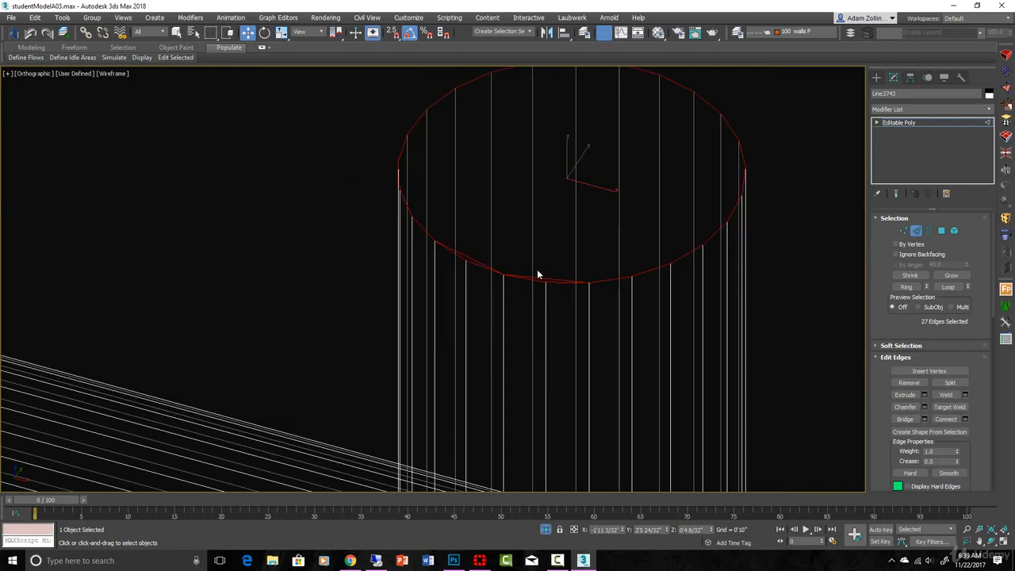
pyautogui.scroll(-3, 536, 278)
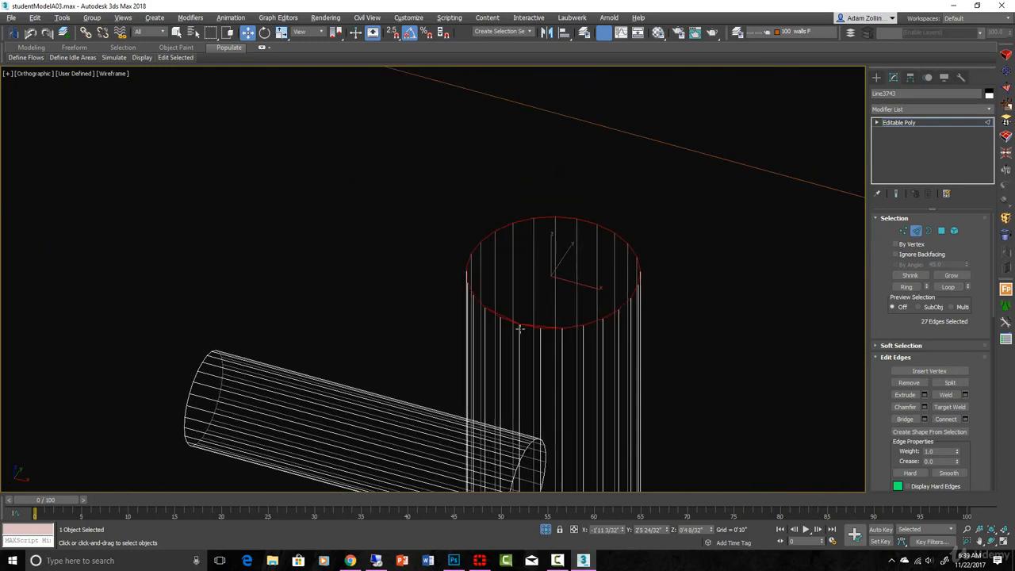
pyautogui.keyDown('alt'); pyautogui.moveTo(519, 329); pyautogui.dragTo(548, 319, button='middle'); pyautogui.keyUp('alt')
pyautogui.scroll(5, 566, 262)
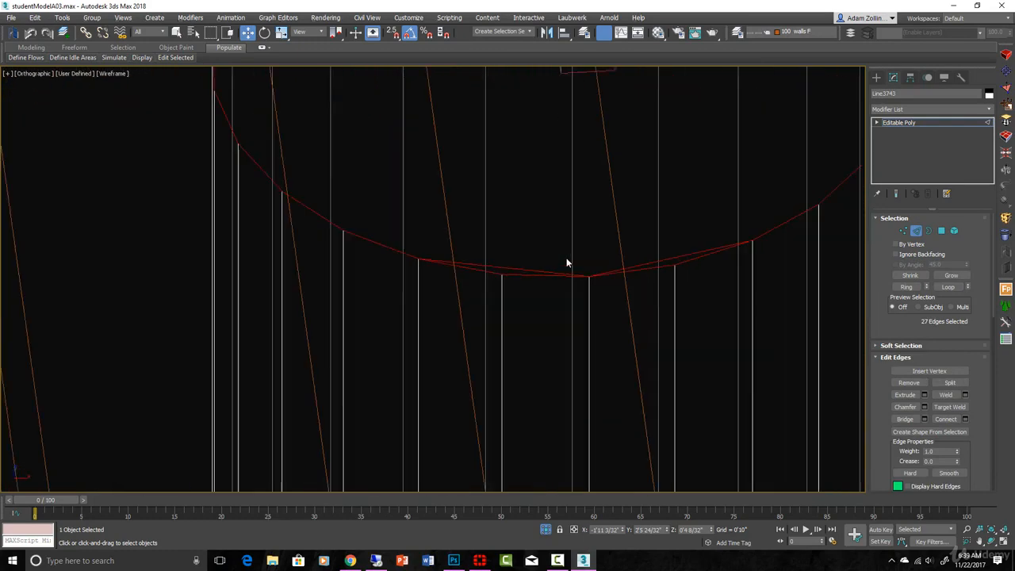
pyautogui.scroll(-6, 567, 262)
pyautogui.scroll(7, 548, 267)
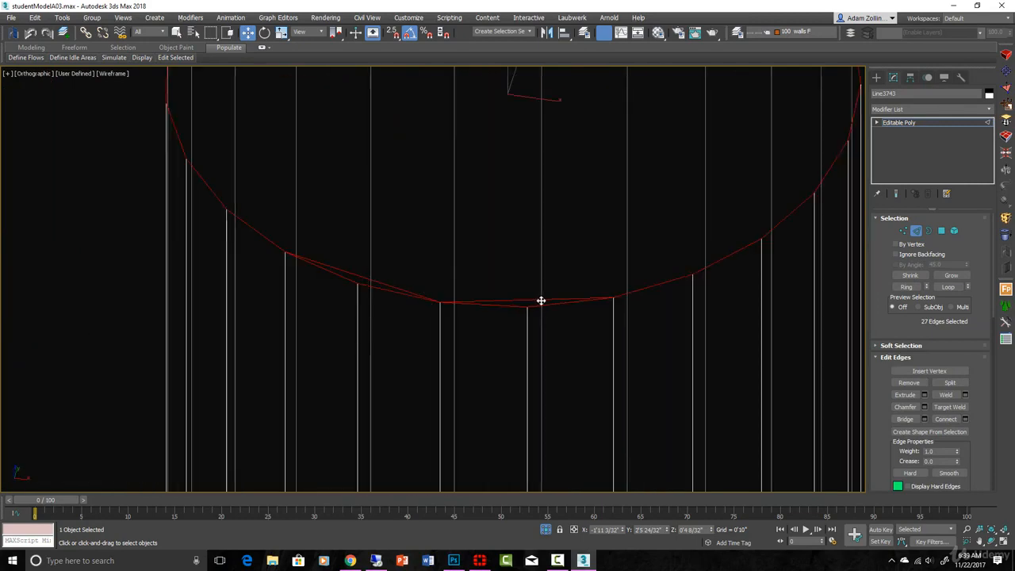
pyautogui.click(558, 298)
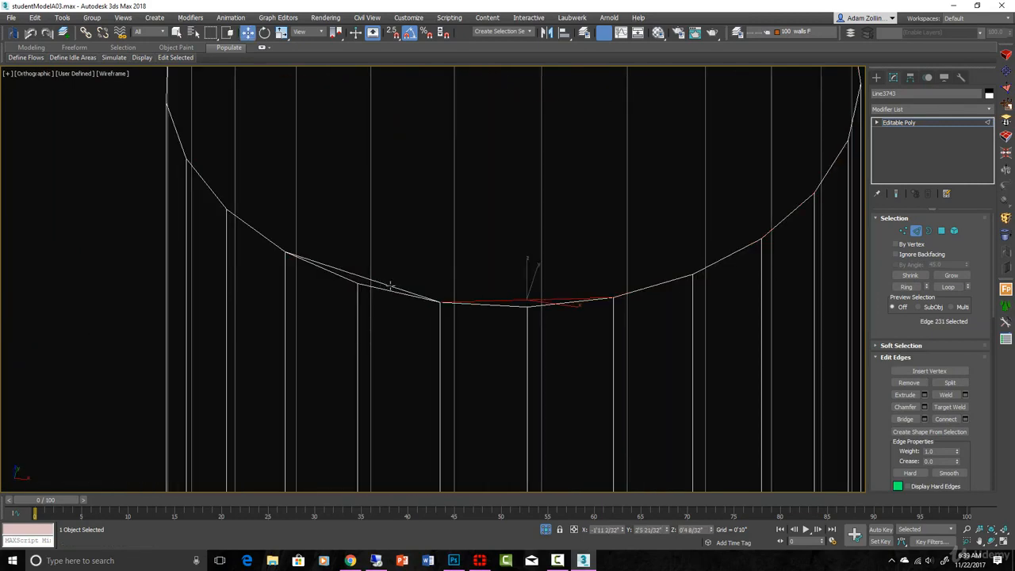
pyautogui.keyDown('ctrl'); pyautogui.click(386, 287); pyautogui.keyUp('ctrl')
pyautogui.scroll(-4, 506, 292)
pyautogui.scroll(2, 714, 310)
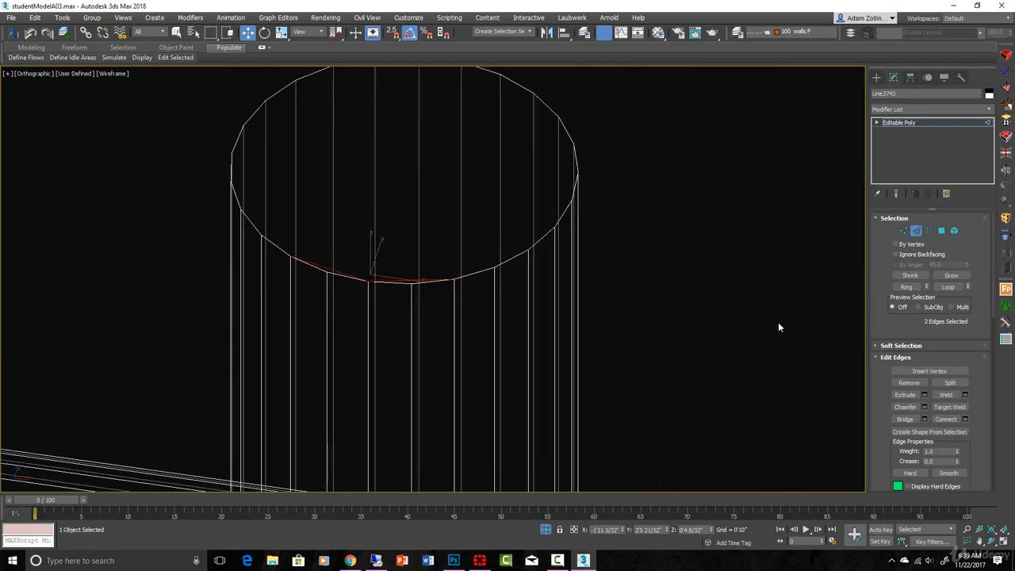
pyautogui.click(910, 386)
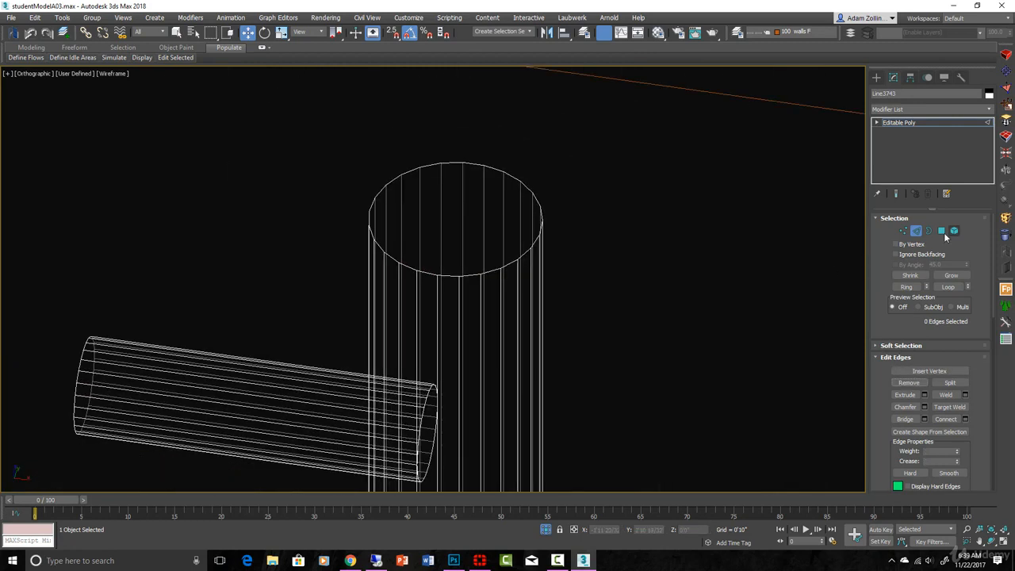
# Bevel the vertical bar's top and bottom cap polygons together with a small inward taper
pyautogui.click(941, 230)
pyautogui.click(482, 235)
pyautogui.scroll(2, 445, 250)
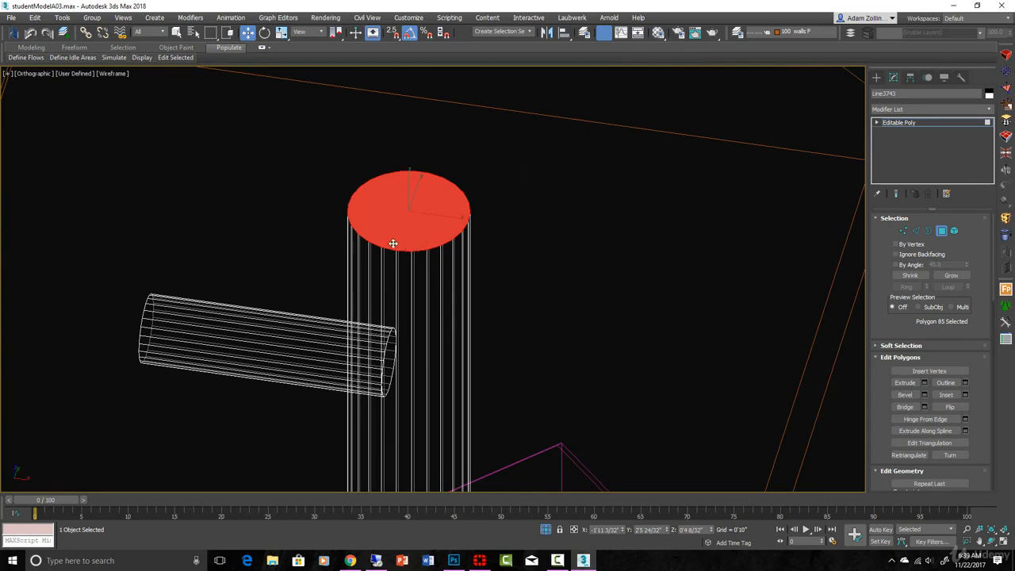
pyautogui.keyDown('alt'); pyautogui.moveTo(870, 380); pyautogui.dragTo(562, 348, button='middle'); pyautogui.keyUp('alt')
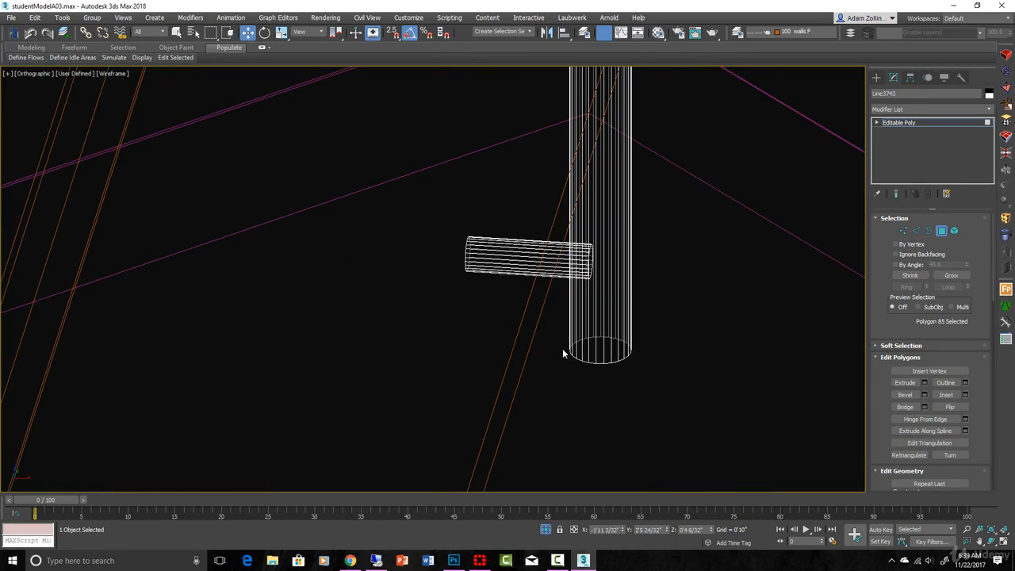
pyautogui.keyDown('ctrl'); pyautogui.click(604, 352); pyautogui.keyUp('ctrl')
pyautogui.scroll(-5, 666, 334)
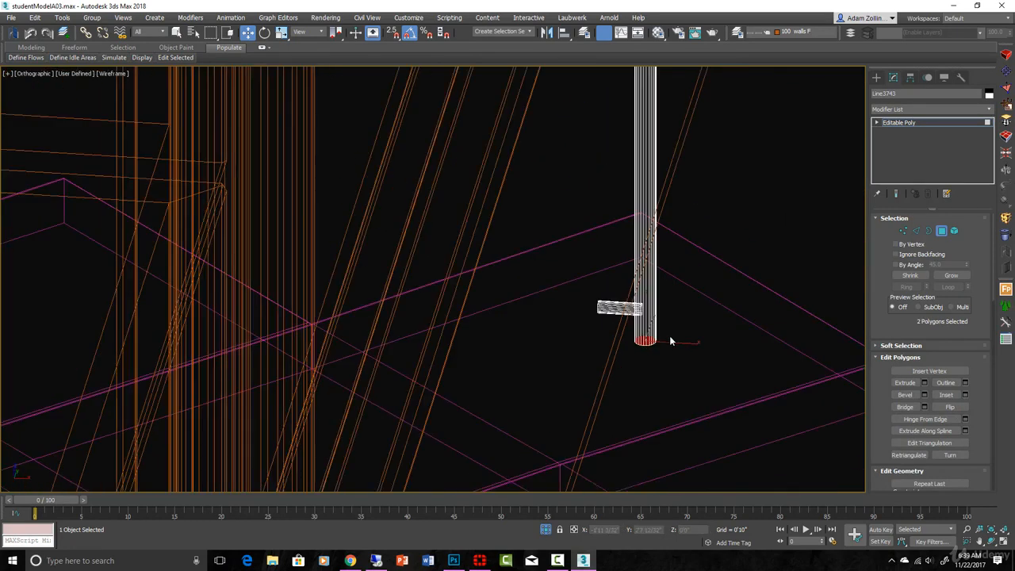
pyautogui.moveTo(665, 335); pyautogui.dragTo(614, 253, button='middle')
pyautogui.scroll(8, 600, 141)
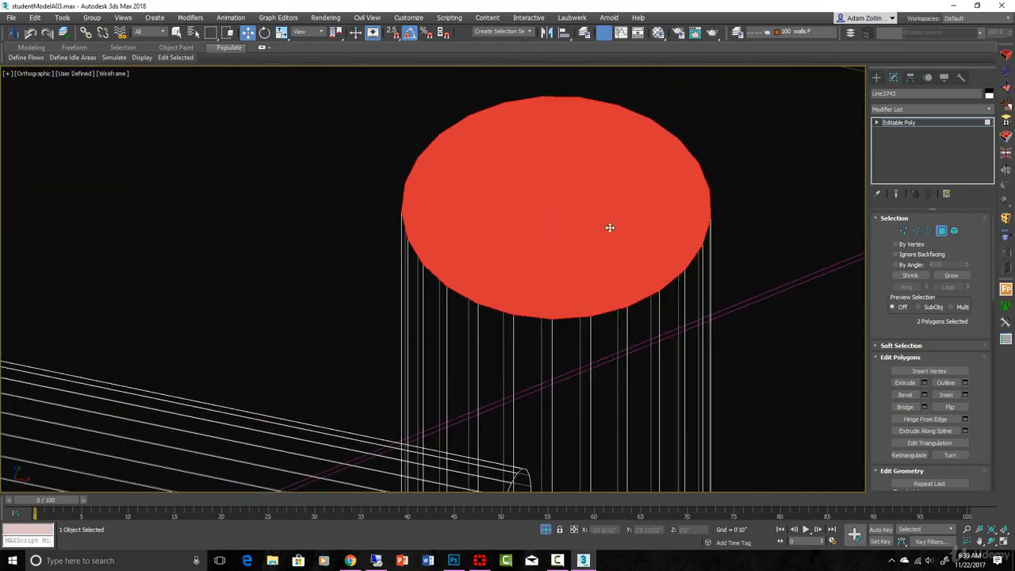
pyautogui.click(912, 396)
pyautogui.click(907, 394)
pyautogui.moveTo(605, 272); pyautogui.dragTo(605, 264)
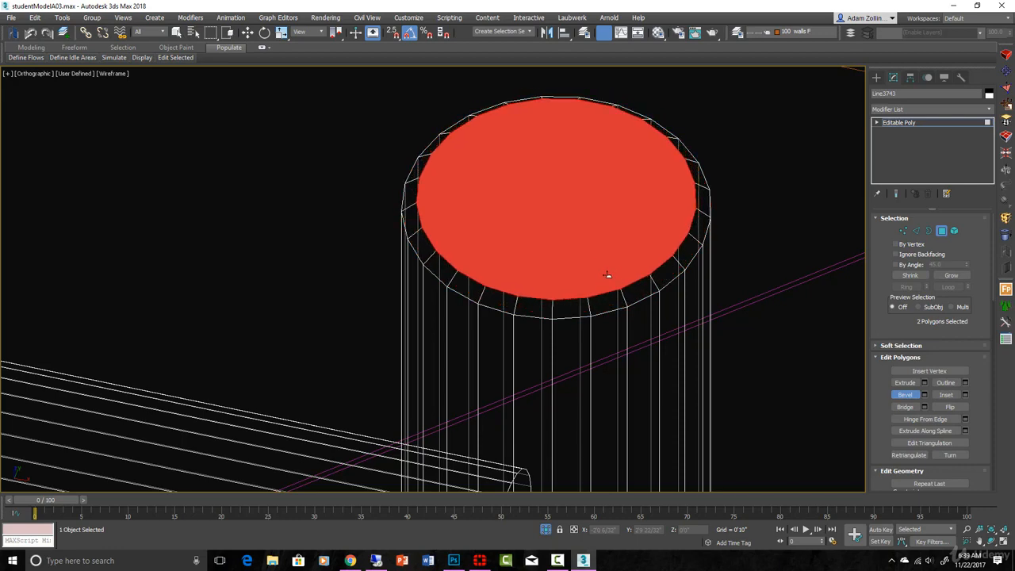
# Examine the bevelled caps at both ends of the vertical bar and finish the bevel
pyautogui.scroll(-7, 659, 273)
pyautogui.keyDown('alt'); pyautogui.moveTo(674, 306); pyautogui.dragTo(666, 275, button='middle'); pyautogui.keyUp('alt')
pyautogui.scroll(-5, 665, 309)
pyautogui.moveTo(655, 375); pyautogui.dragTo(614, 260, button='middle')
pyautogui.keyDown('alt'); pyautogui.moveTo(640, 430); pyautogui.dragTo(633, 384, button='middle'); pyautogui.keyUp('alt')
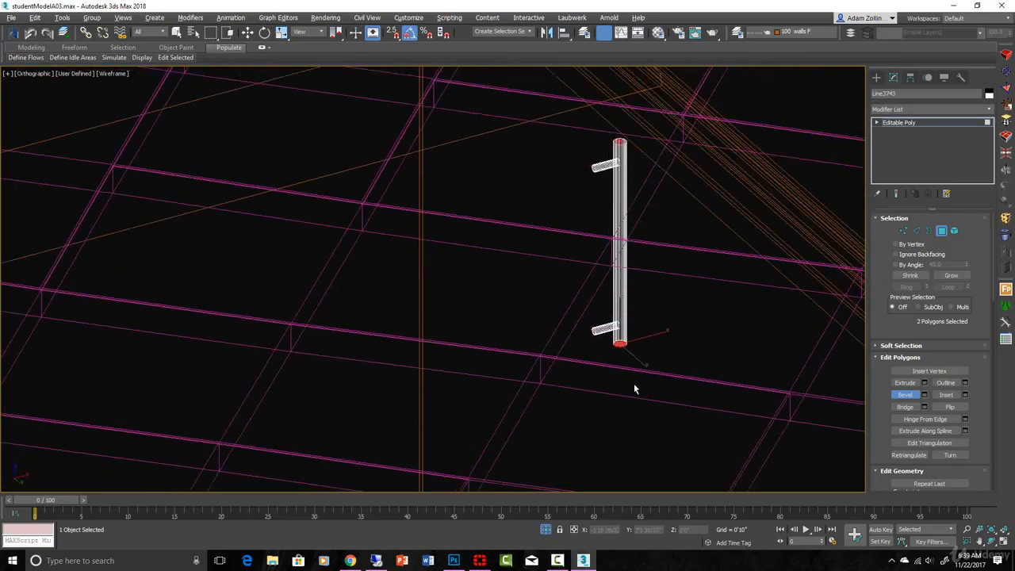
pyautogui.scroll(10, 623, 344)
pyautogui.scroll(-8, 626, 344)
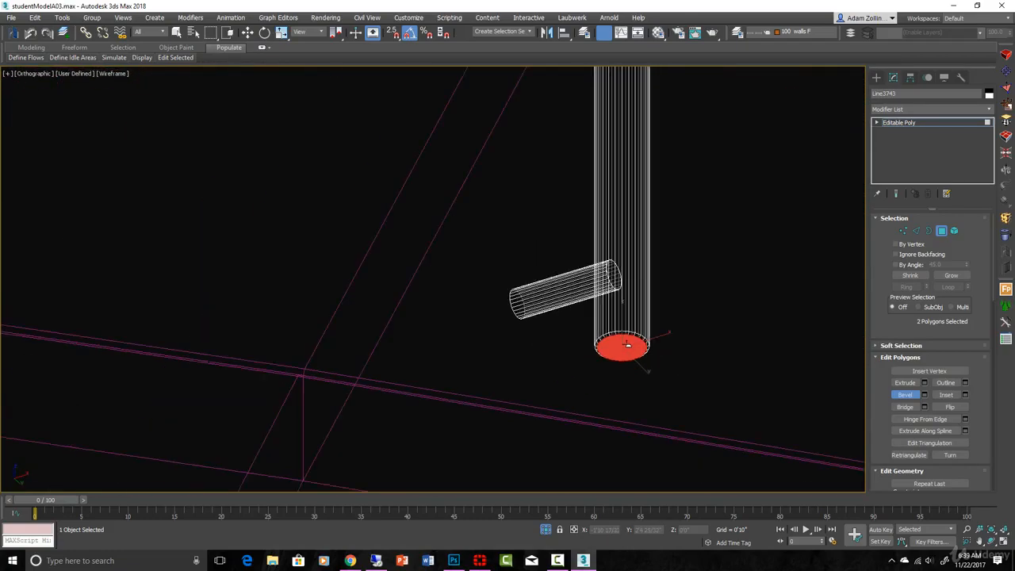
pyautogui.keyDown('alt'); pyautogui.moveTo(631, 353); pyautogui.dragTo(653, 236, button='middle'); pyautogui.keyUp('alt')
pyautogui.scroll(5, 652, 282)
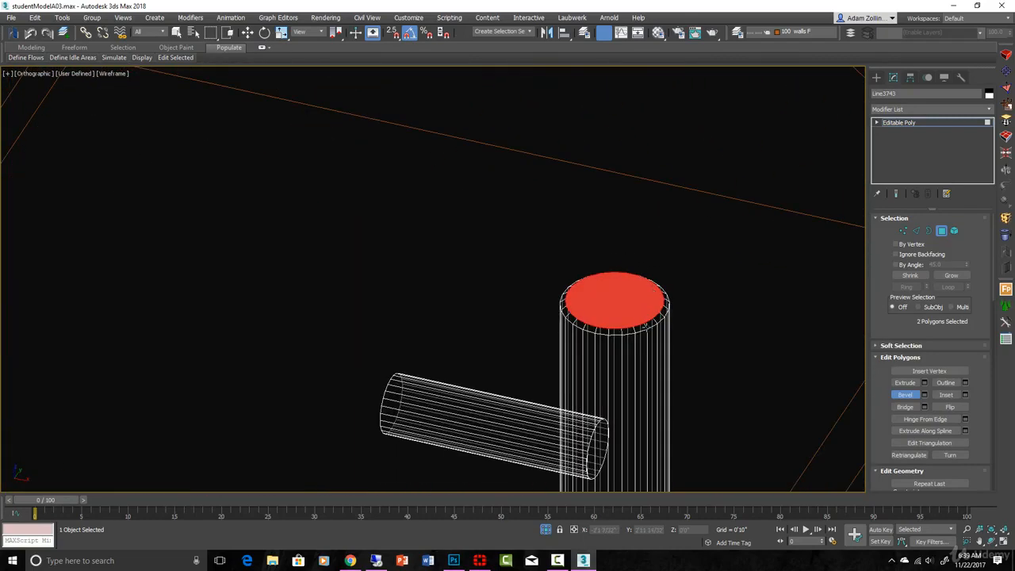
pyautogui.scroll(6, 644, 323)
pyautogui.scroll(-3, 644, 325)
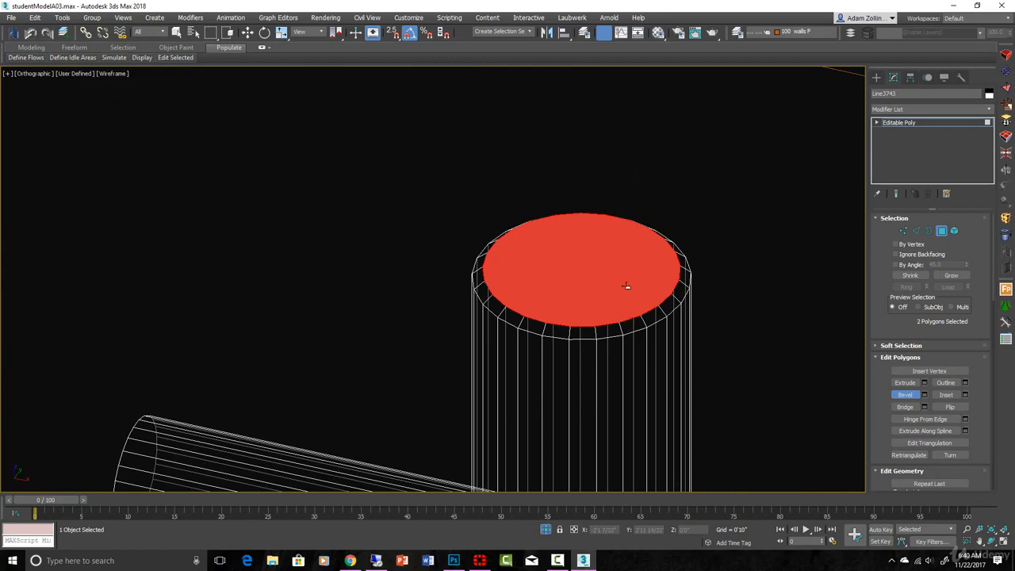
pyautogui.click(907, 395)
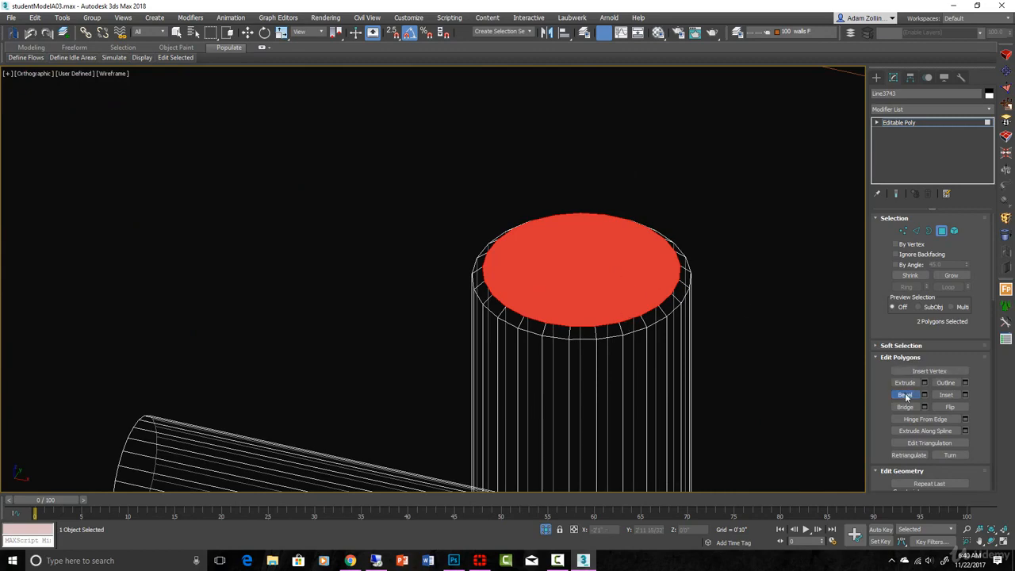
pyautogui.click(792, 279)
# Raise the whole handle in the Right view to the door's mid-height and shift it slightly away from the edge where the doors meet
pyautogui.scroll(-10, 600, 277)
pyautogui.press('4')
pyautogui.press('r')
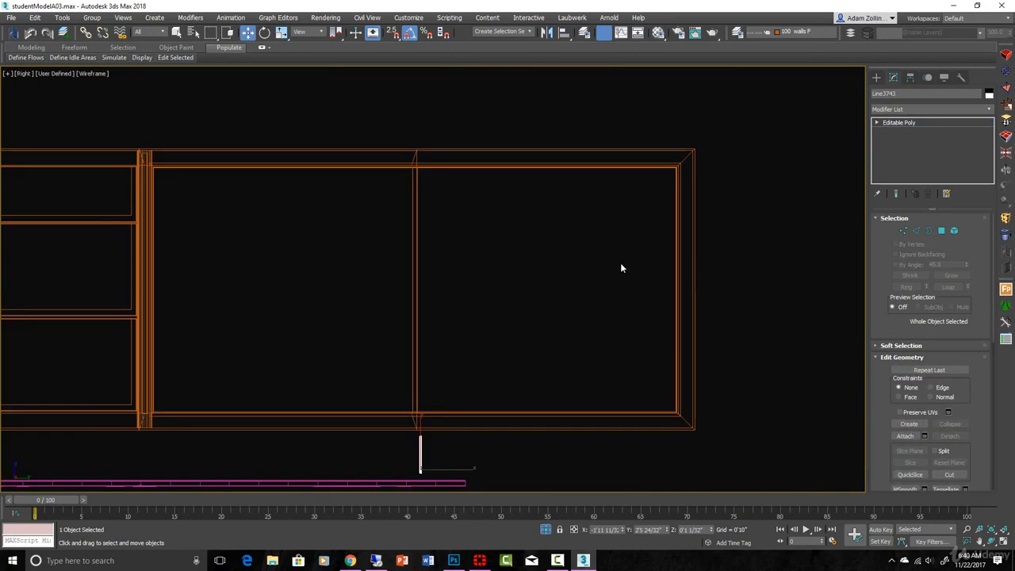
pyautogui.scroll(-5, 536, 272)
pyautogui.scroll(6, 537, 278)
pyautogui.scroll(-3, 533, 317)
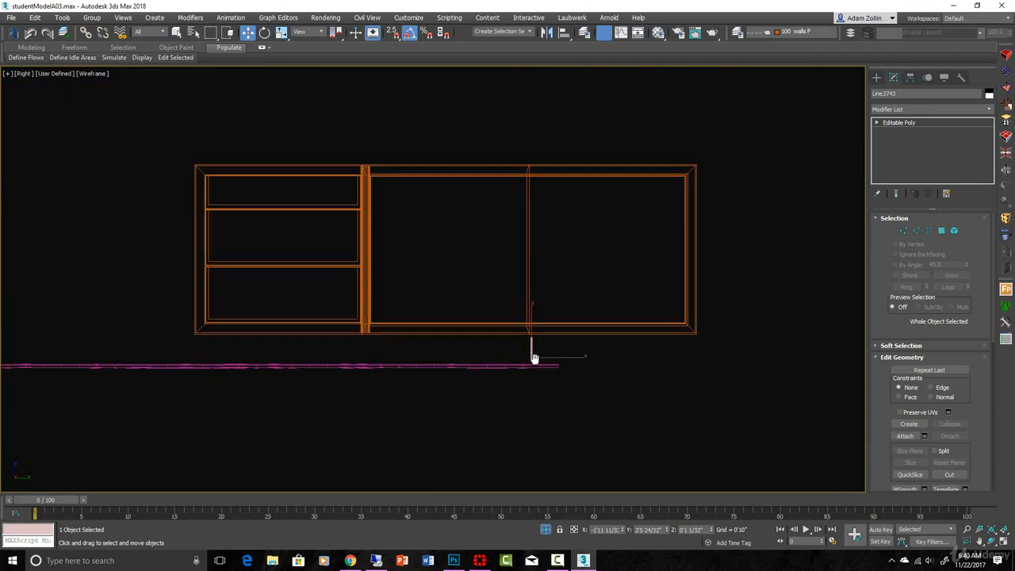
pyautogui.press('space')
pyautogui.scroll(4, 504, 290)
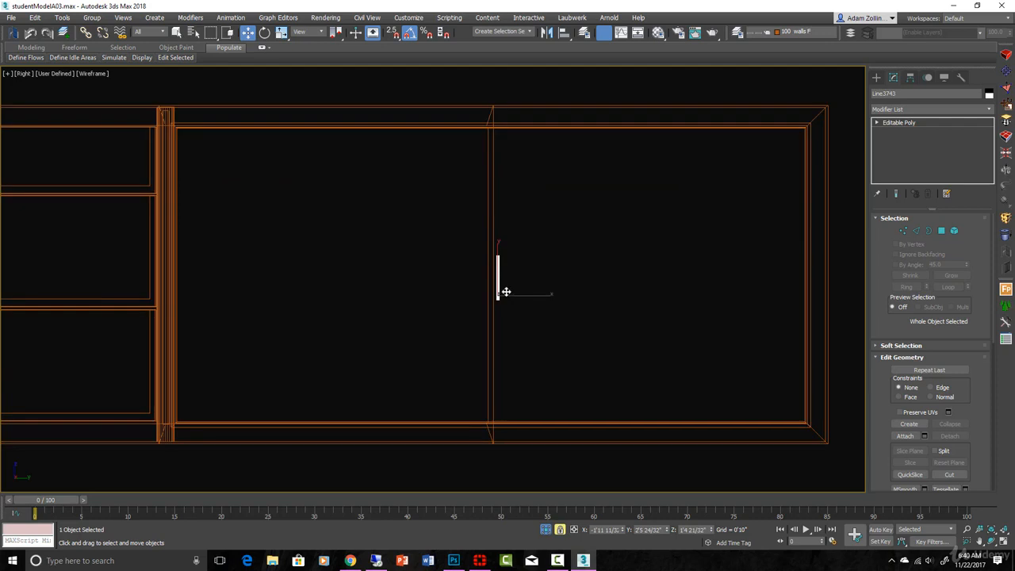
pyautogui.moveTo(504, 290); pyautogui.dragTo(508, 296)
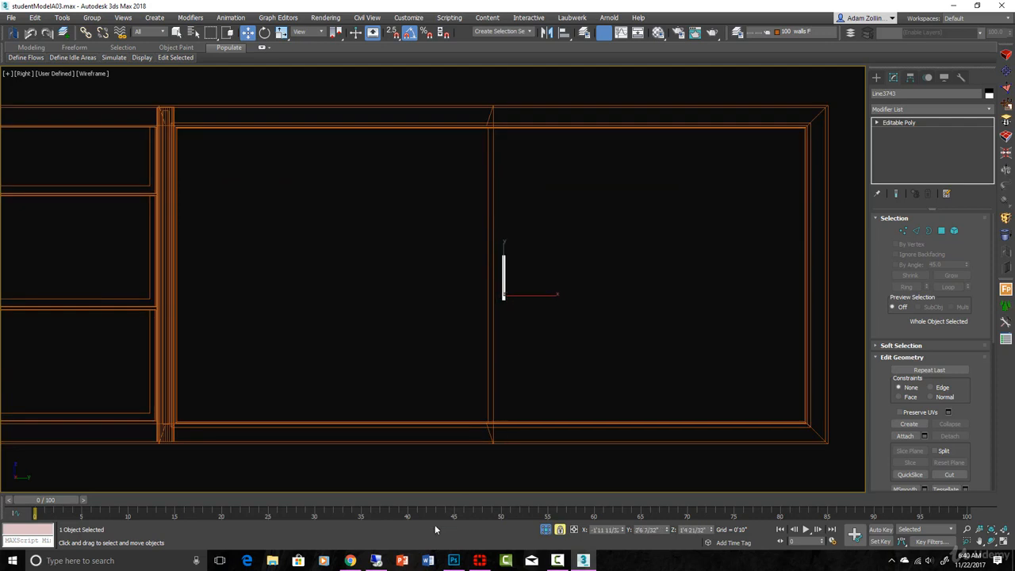
# Check the handle proportions on the console photo in Chrome, and scale up all handle elements uniformly in 3ds Max
pyautogui.click(350, 561)
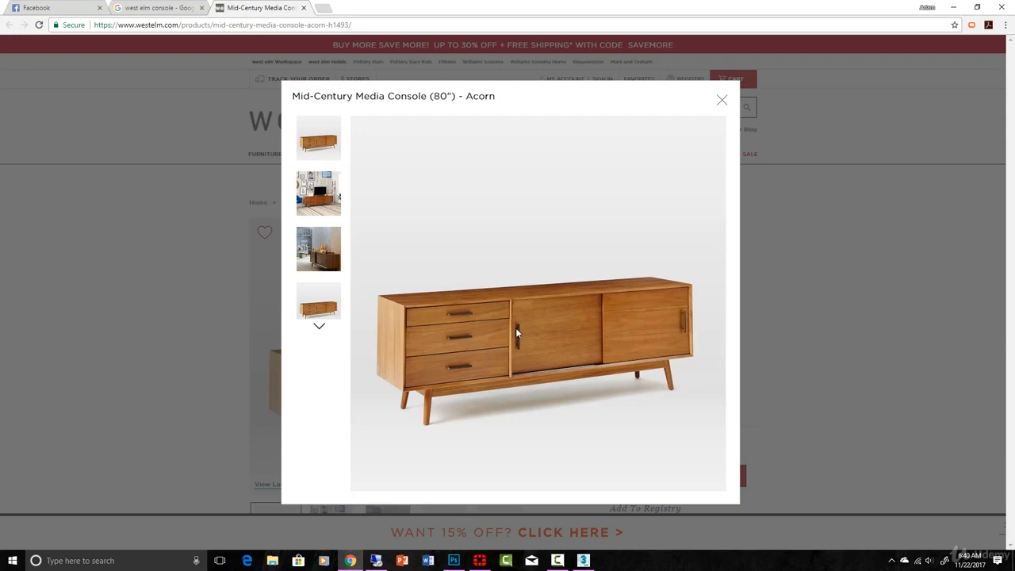
pyautogui.click(582, 560)
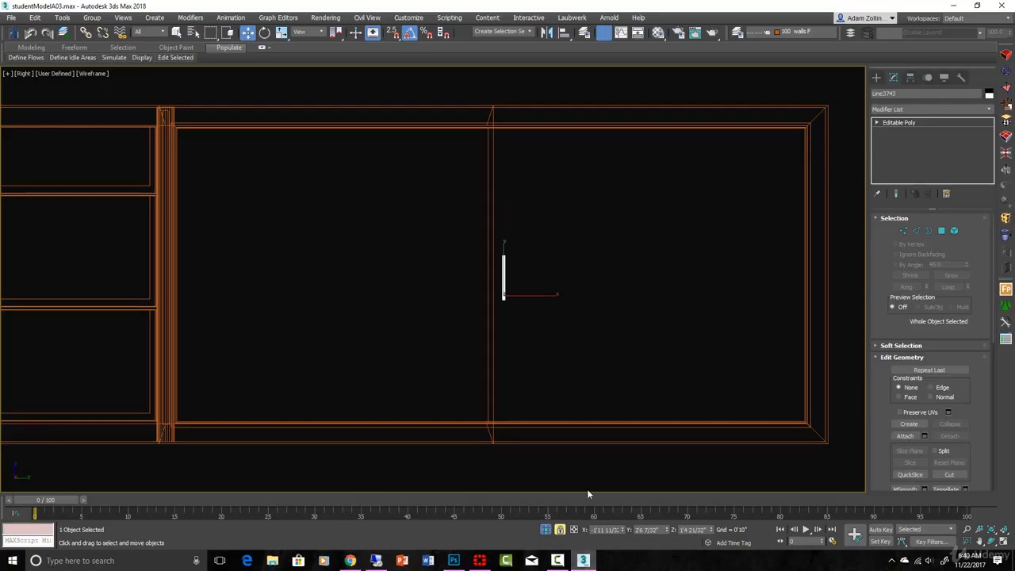
pyautogui.press('5')
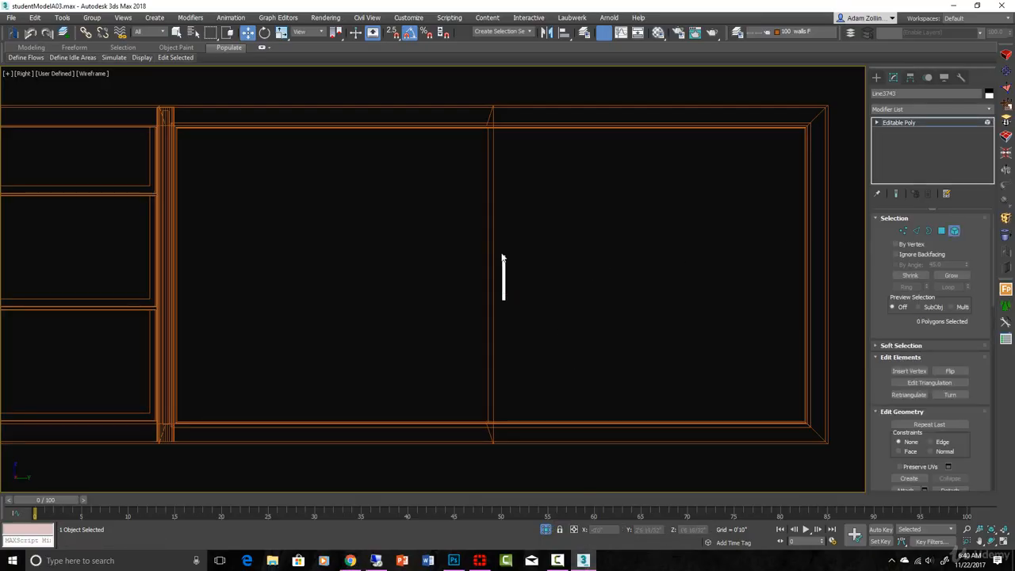
pyautogui.moveTo(500, 247); pyautogui.dragTo(534, 311)
pyautogui.moveTo(284, 35); pyautogui.dragTo(285, 50)
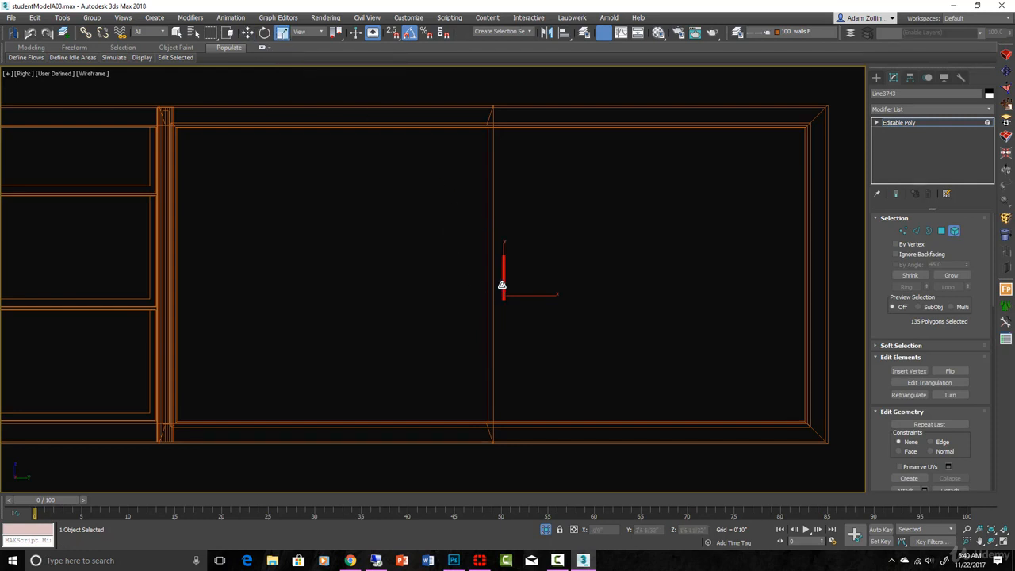
pyautogui.moveTo(504, 279); pyautogui.dragTo(498, 237)
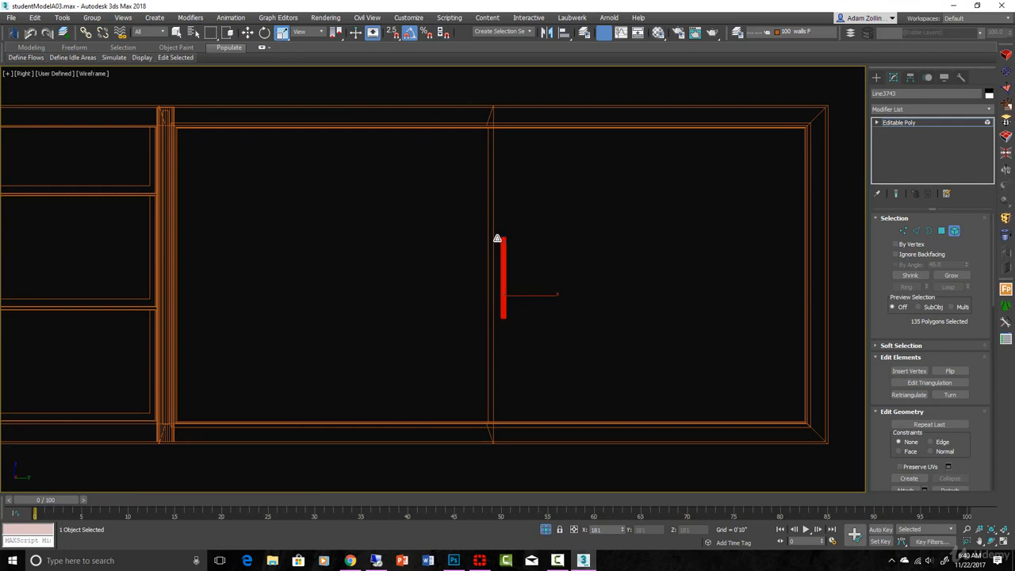
pyautogui.moveTo(497, 238); pyautogui.dragTo(498, 239)
# Spread the two short posts apart by moving the lower post's vertices down and the upper post's vertices up along the bar
pyautogui.click(903, 231)
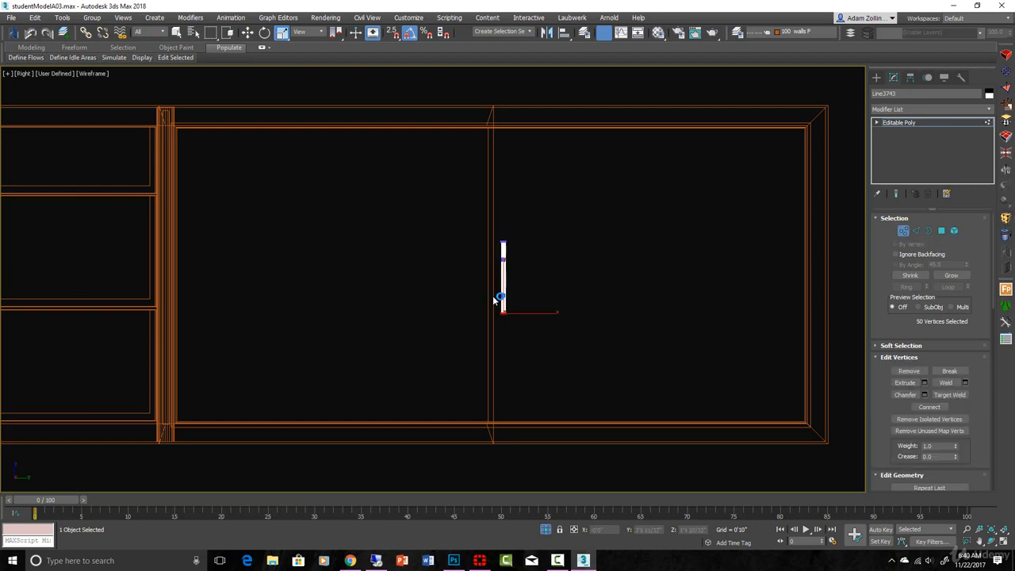
pyautogui.click(488, 294)
pyautogui.scroll(2, 488, 294)
pyautogui.moveTo(482, 283); pyautogui.dragTo(513, 359)
pyautogui.press('w')
pyautogui.scroll(2, 513, 359)
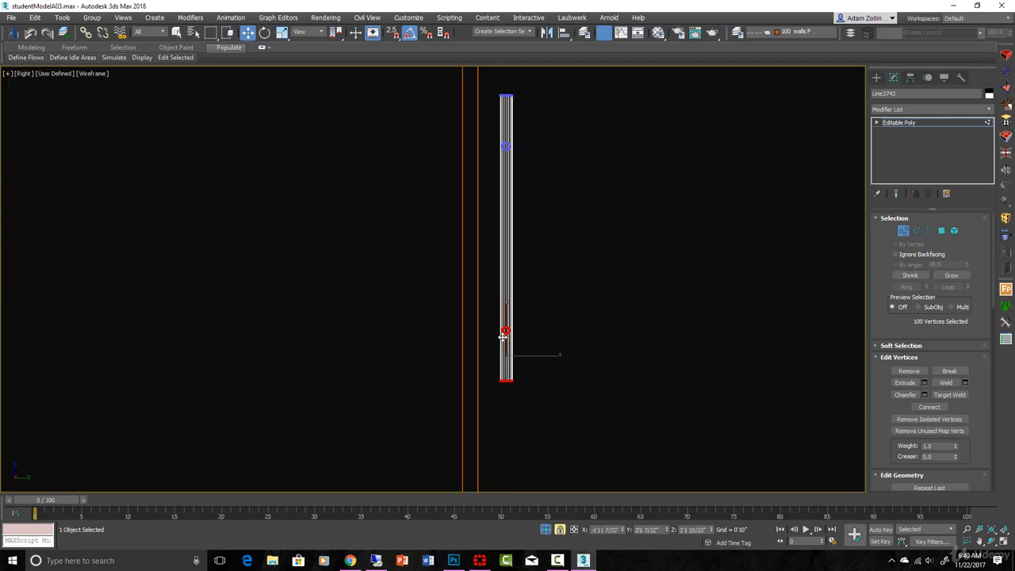
pyautogui.moveTo(491, 316); pyautogui.dragTo(534, 351)
pyautogui.press('space')
pyautogui.moveTo(493, 130); pyautogui.dragTo(541, 149)
pyautogui.press('space')
pyautogui.click(901, 230)
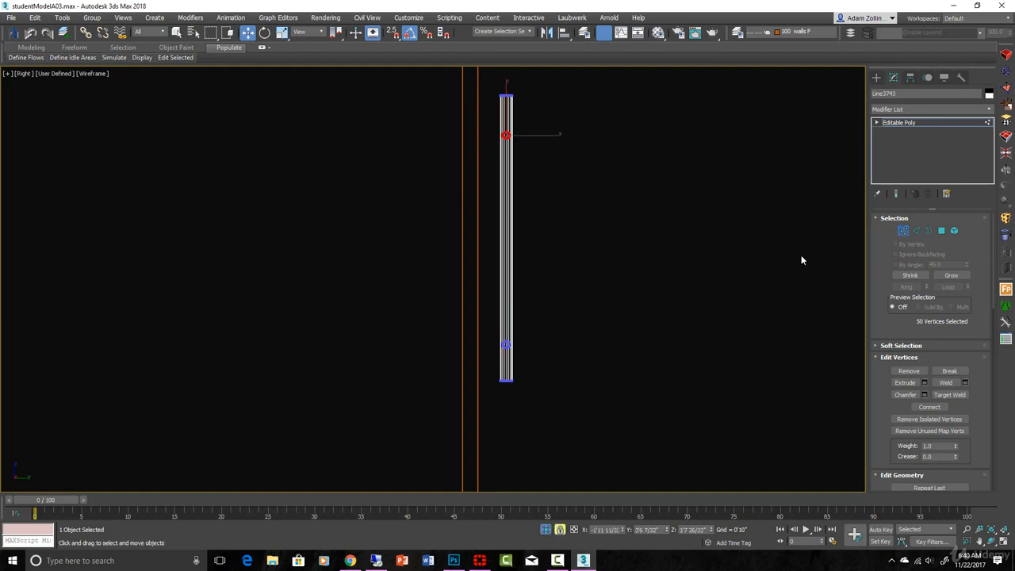
# Move the handle slightly outward along X from the door front in the shaded view, and check it from the Right view
pyautogui.scroll(-2, 589, 310)
pyautogui.moveTo(589, 310)
pyautogui.keyDown('alt'); pyautogui.mouseDown(button='middle')
pyautogui.moveTo(643, 319)
pyautogui.moveTo(613, 335)
pyautogui.moveTo(605, 326)
pyautogui.mouseUp(button='middle'); pyautogui.keyUp('alt')
pyautogui.press('F3')
pyautogui.scroll(-2, 605, 331)
pyautogui.scroll(5, 553, 290)
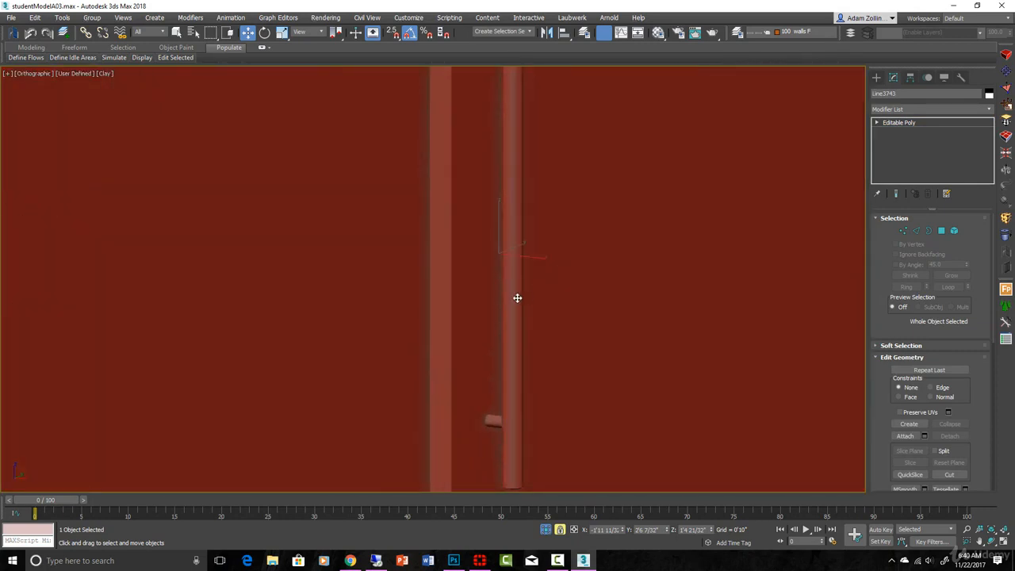
pyautogui.moveTo(517, 297); pyautogui.dragTo(524, 303)
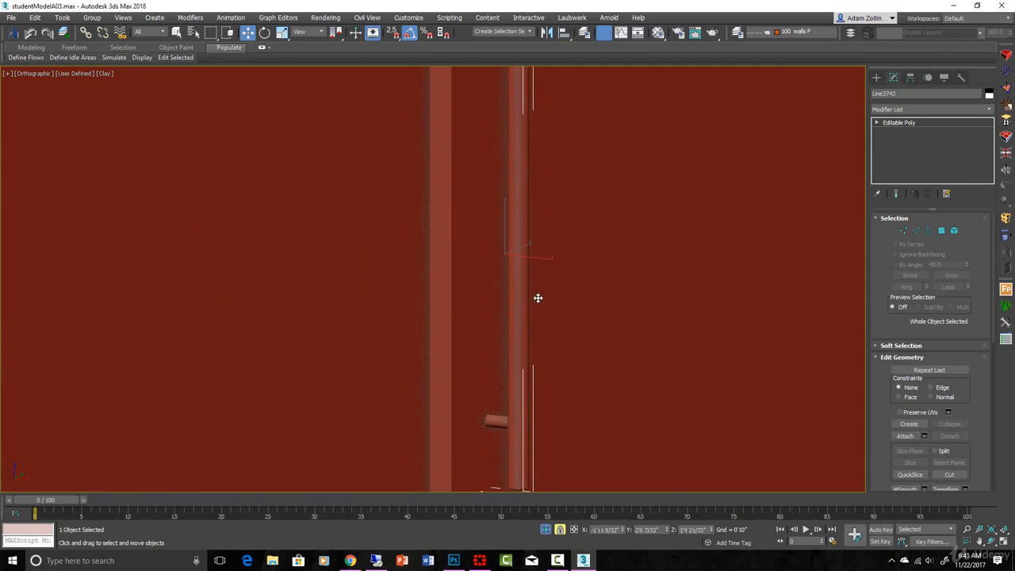
pyautogui.scroll(-5, 544, 297)
pyautogui.keyDown('alt'); pyautogui.moveTo(560, 304); pyautogui.dragTo(508, 297, button='middle'); pyautogui.keyUp('alt')
pyautogui.press('r')
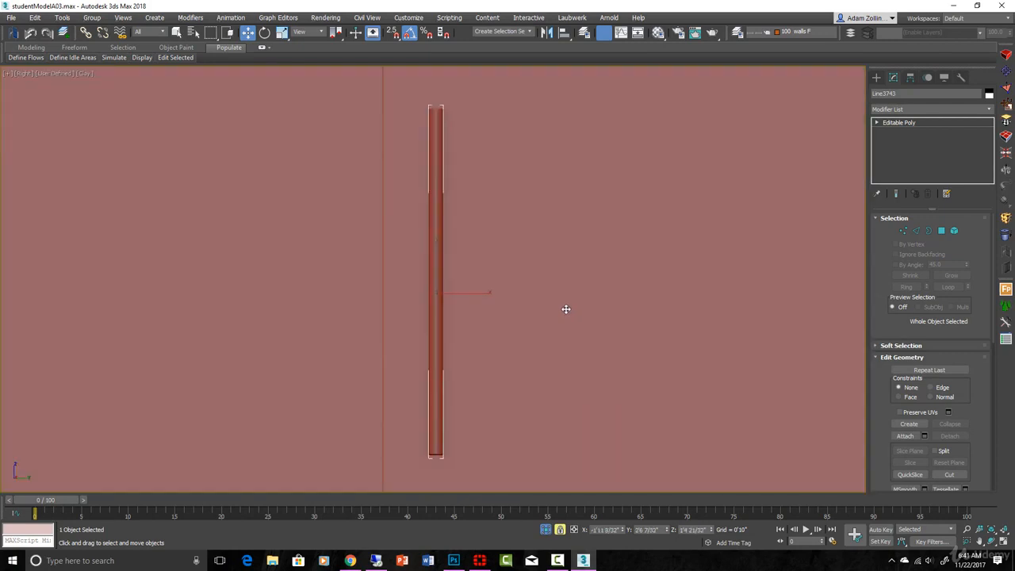
# Shorten the door handle in the Right view by moving the vertices of its lower post and lower bar end up
pyautogui.scroll(-4, 564, 307)
pyautogui.press('F3')
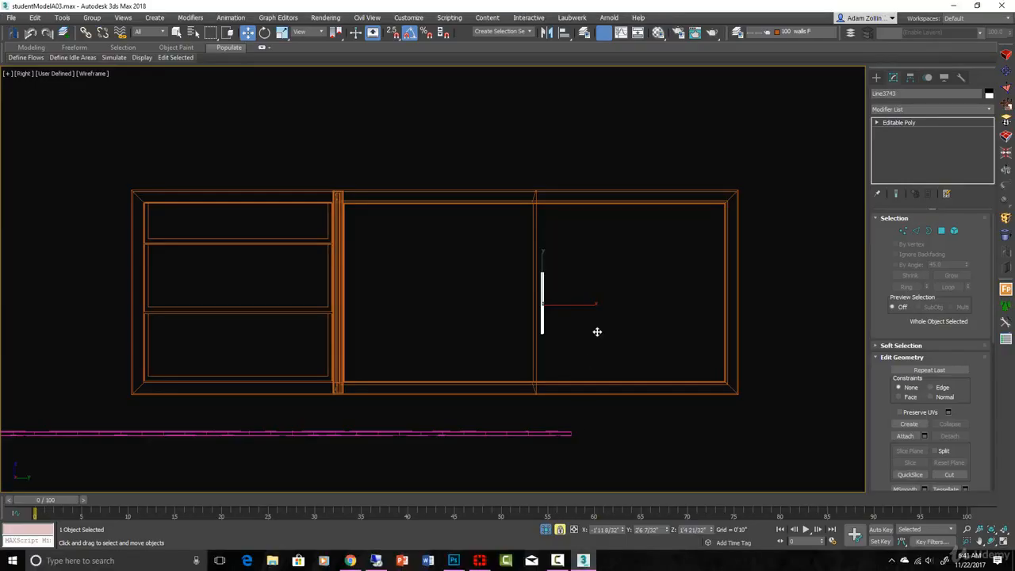
pyautogui.scroll(4, 595, 333)
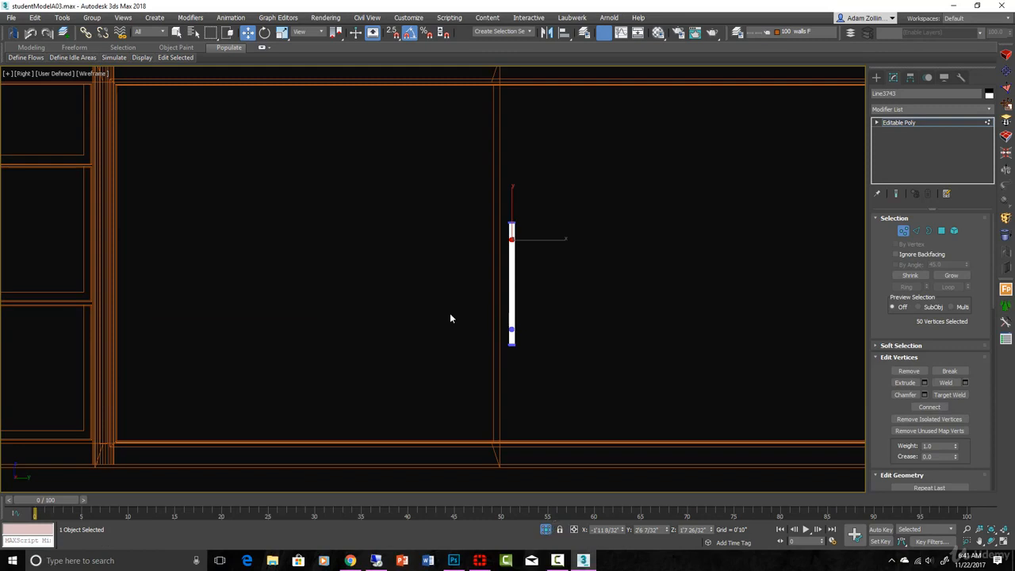
pyautogui.moveTo(522, 341); pyautogui.dragTo(527, 312)
pyautogui.click(902, 230)
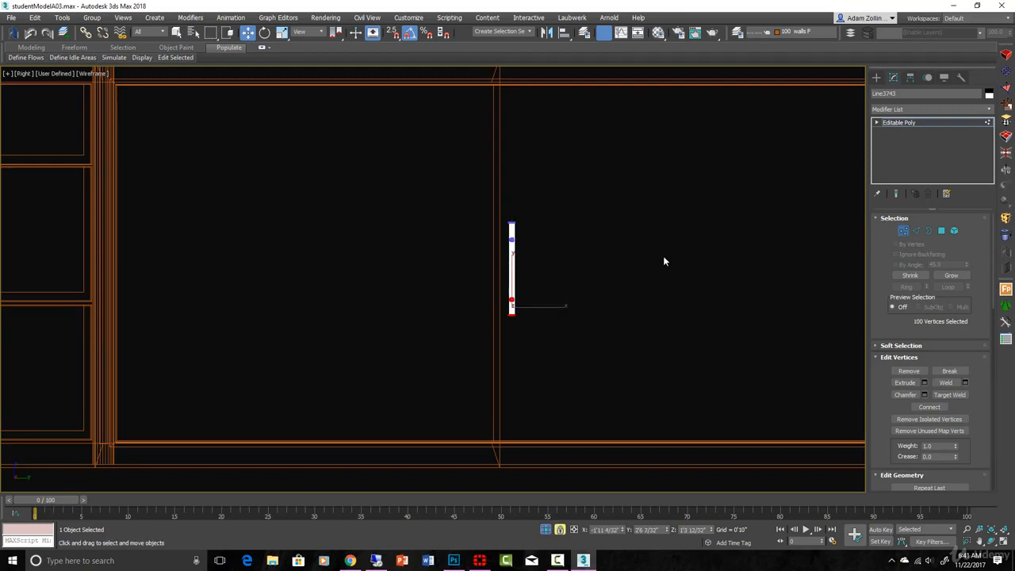
# Move the handle to the outer edge of the end door and clone it as an instance onto the middle door
pyautogui.scroll(-3, 595, 267)
pyautogui.moveTo(488, 319); pyautogui.dragTo(728, 314)
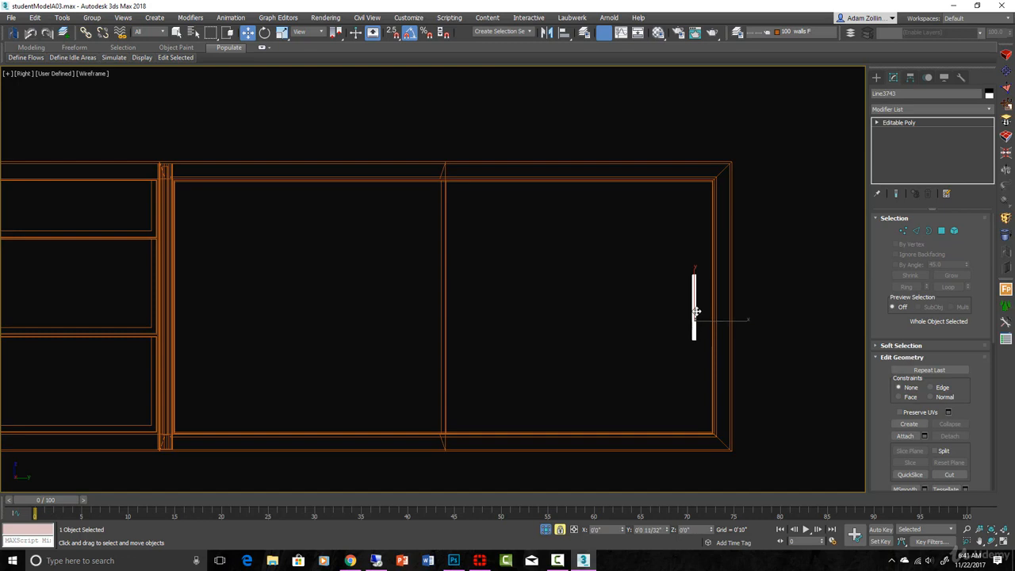
pyautogui.keyDown('shift'); pyautogui.moveTo(695, 314); pyautogui.dragTo(394, 315); pyautogui.keyUp('shift')
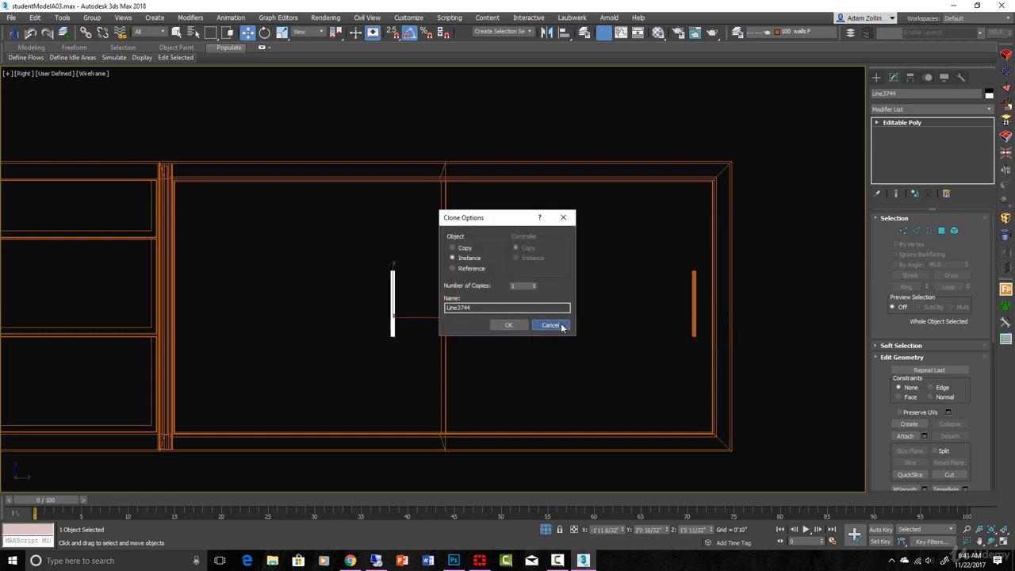
pyautogui.click(553, 326)
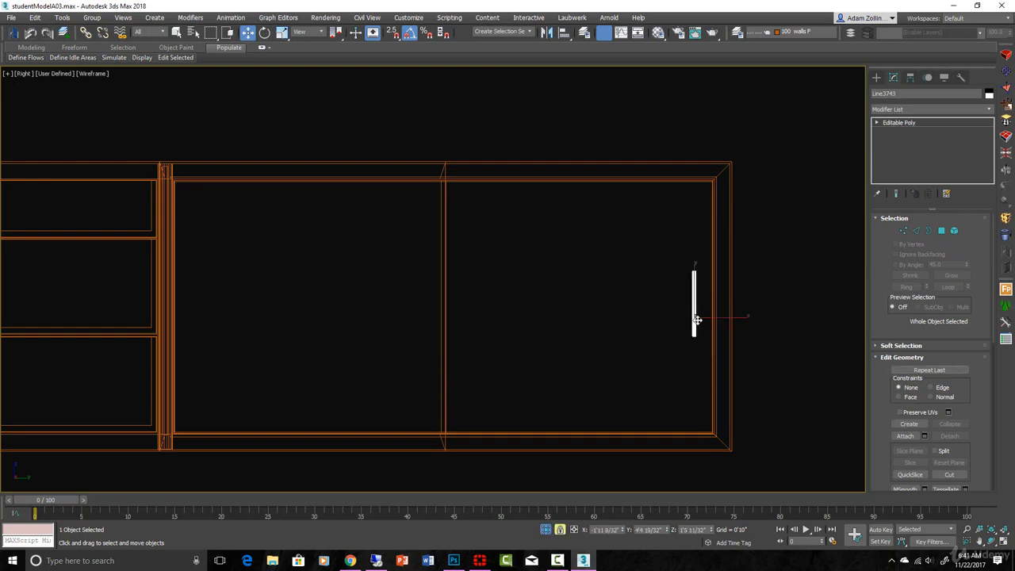
pyautogui.keyDown('shift'); pyautogui.moveTo(706, 290); pyautogui.dragTo(335, 295); pyautogui.keyUp('shift')
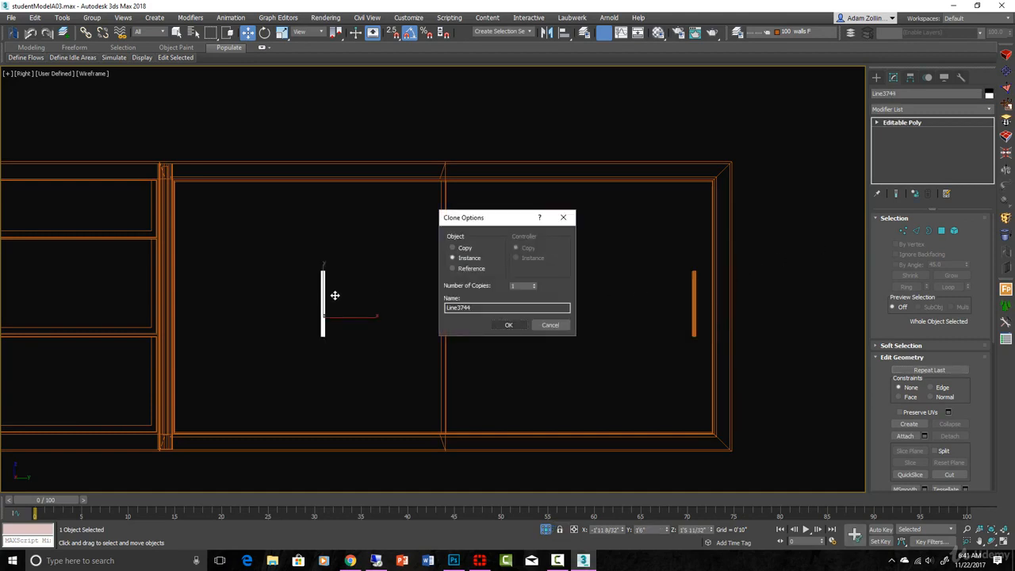
pyautogui.click(509, 326)
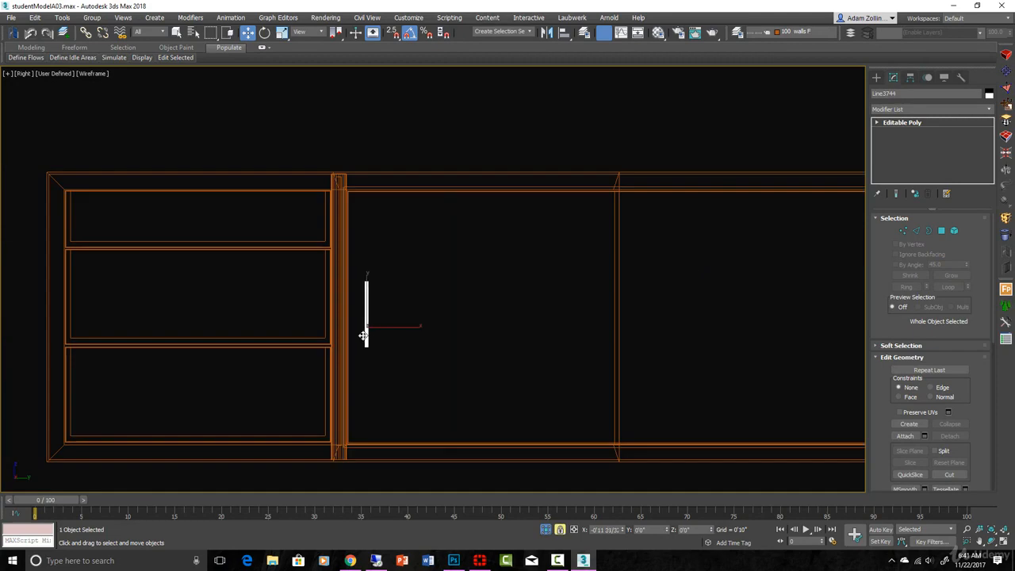
# Move the copied handle about 15/32" back along X so its posts meet the middle door's recessed front
pyautogui.moveTo(363, 336)
pyautogui.keyDown('alt'); pyautogui.mouseDown(button='middle')
pyautogui.moveTo(390, 348)
pyautogui.moveTo(366, 321)
pyautogui.mouseUp(button='middle'); pyautogui.keyUp('alt')
pyautogui.press('F3')
pyautogui.scroll(4, 367, 329)
pyautogui.click(359, 342)
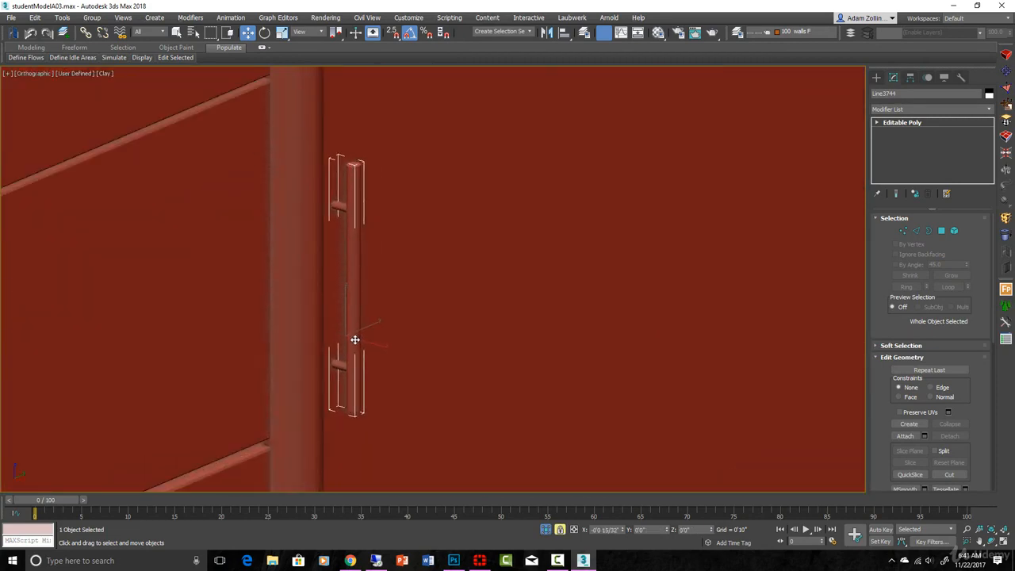
pyautogui.scroll(-8, 357, 339)
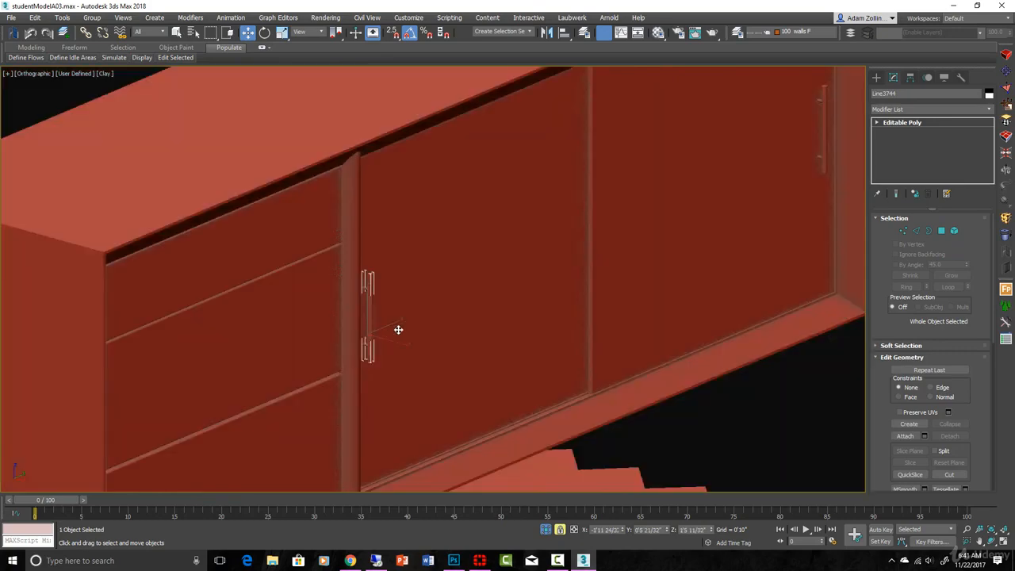
# View the whole console at an angle, compare it with the product photo in Chrome, and return to 3ds Max
pyautogui.keyDown('alt'); pyautogui.moveTo(452, 343); pyautogui.dragTo(528, 335, button='middle'); pyautogui.keyUp('alt')
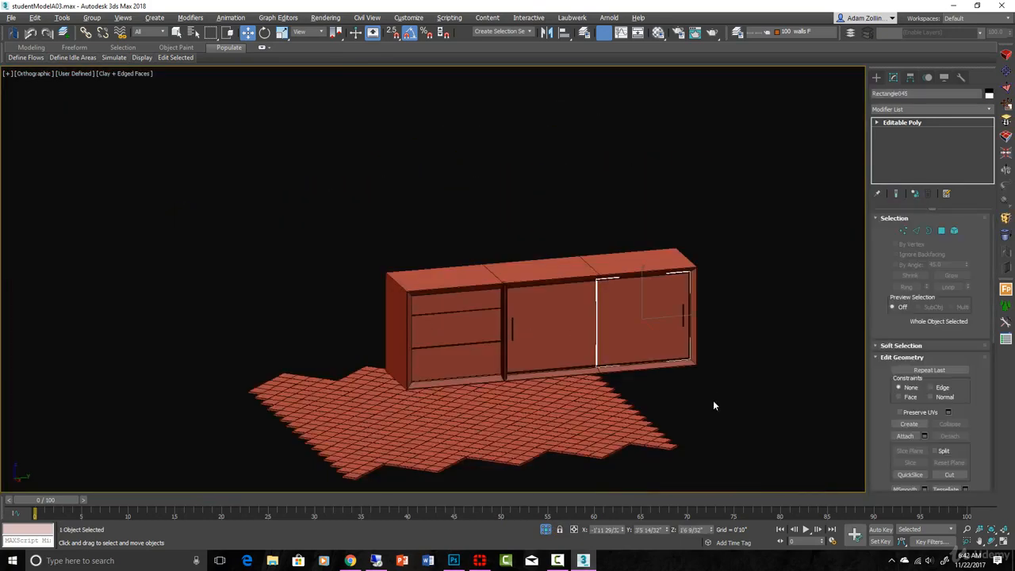
pyautogui.moveTo(711, 386)
pyautogui.keyDown('alt'); pyautogui.mouseDown(button='middle')
pyautogui.moveTo(695, 391)
pyautogui.moveTo(722, 392)
pyautogui.moveTo(710, 391)
pyautogui.mouseUp(button='middle'); pyautogui.keyUp('alt')
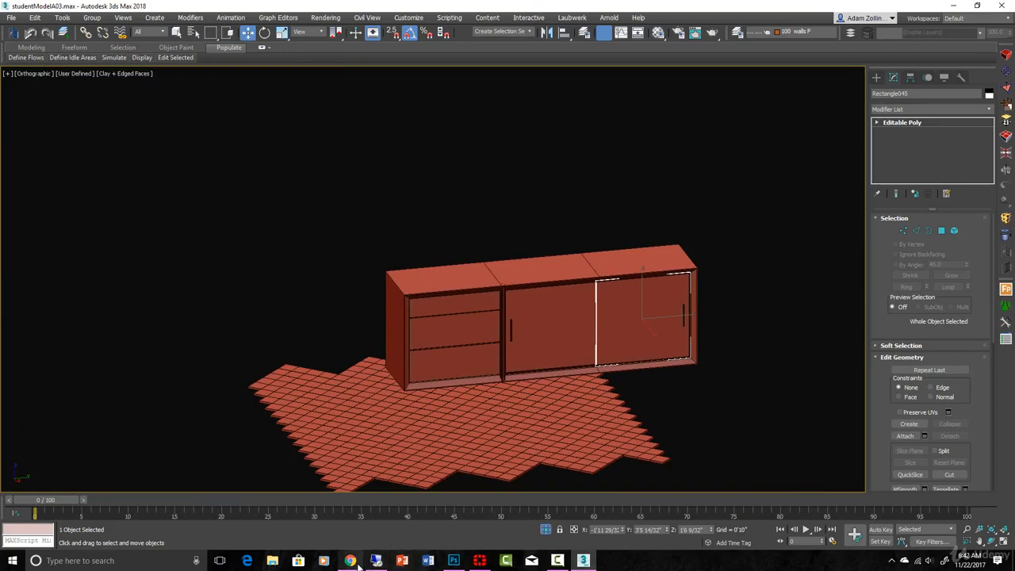
pyautogui.click(349, 561)
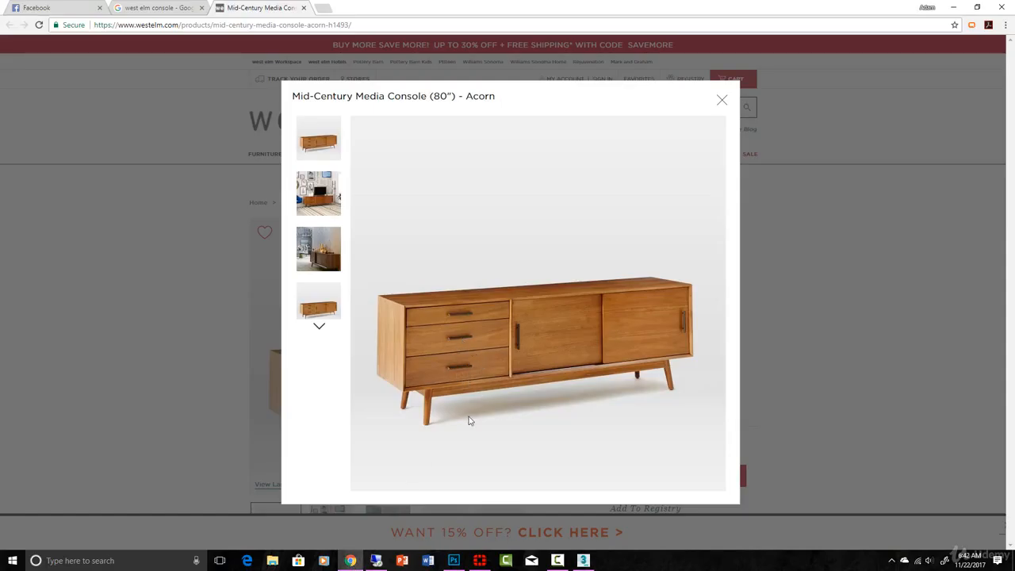
pyautogui.click(582, 560)
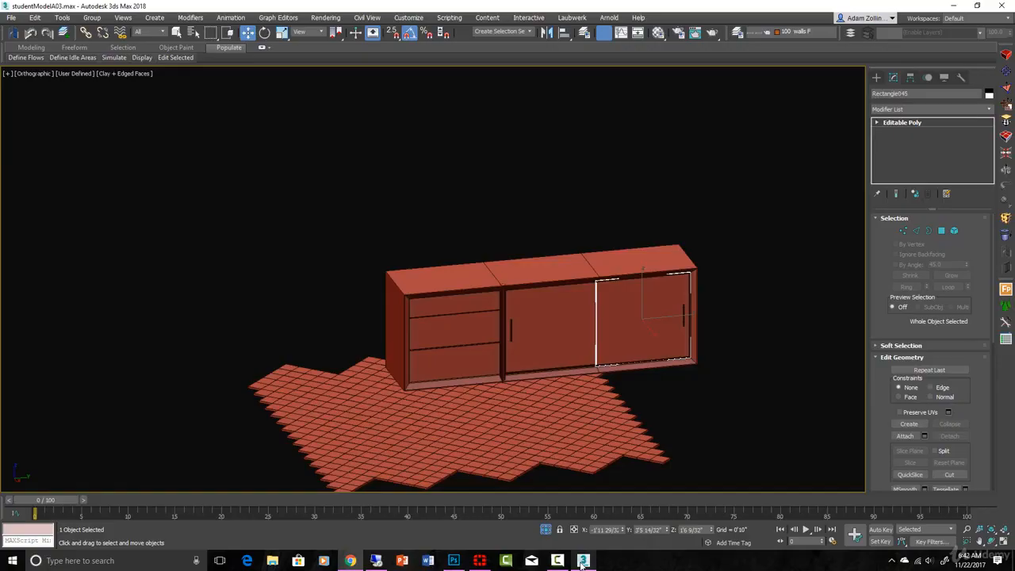
# Clone the middle door's handle as an instance onto the top drawer front in the Right view
pyautogui.scroll(4, 623, 322)
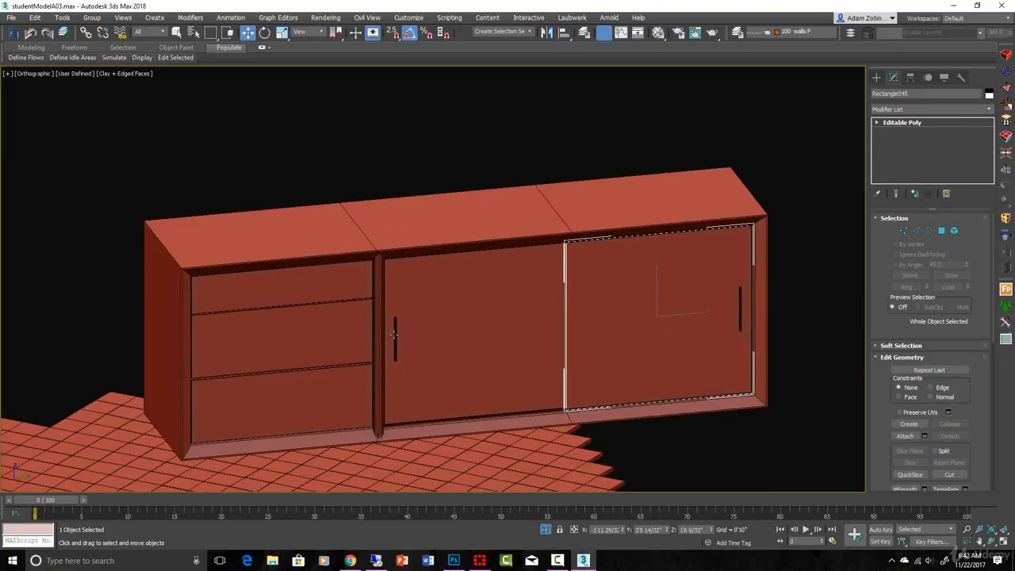
pyautogui.click(394, 335)
pyautogui.scroll(5, 394, 334)
pyautogui.press('r')
pyautogui.press('space')
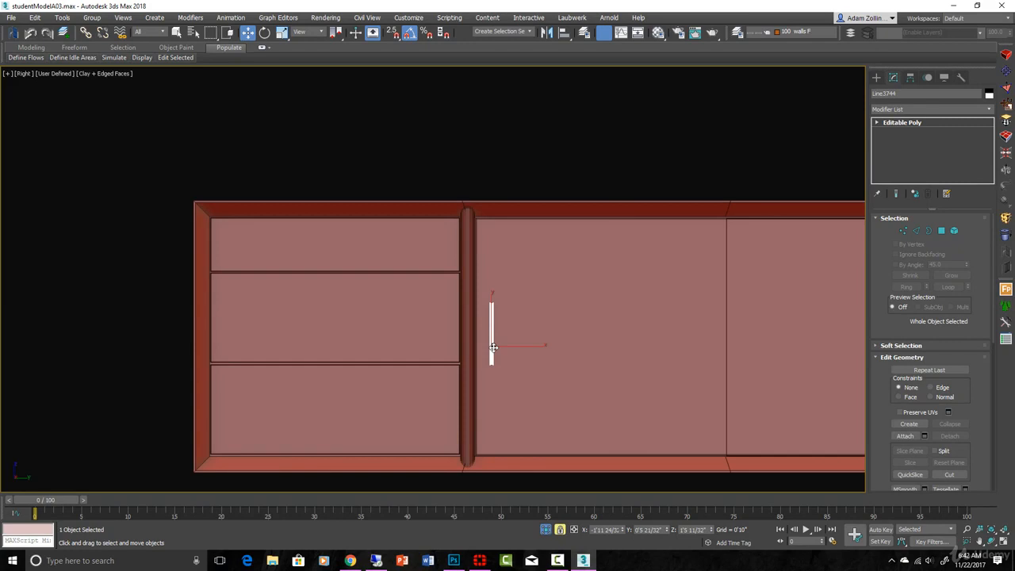
pyautogui.keyDown('shift'); pyautogui.moveTo(341, 252); pyautogui.dragTo(326, 255); pyautogui.keyUp('shift')
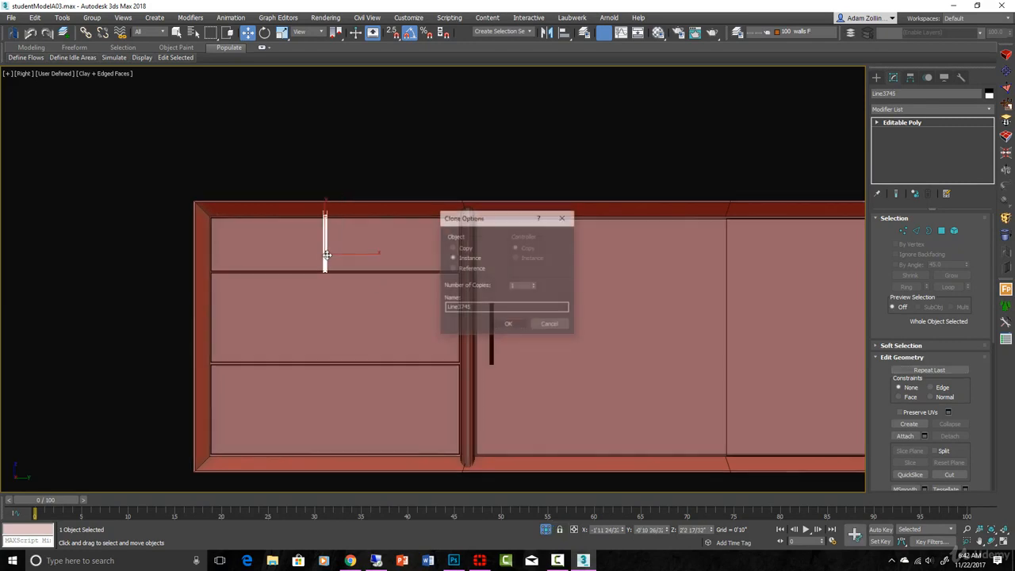
pyautogui.click(508, 323)
# Rotate the cloned handle to horizontal and center it on the top drawer front
pyautogui.scroll(5, 323, 257)
pyautogui.scroll(-2, 323, 257)
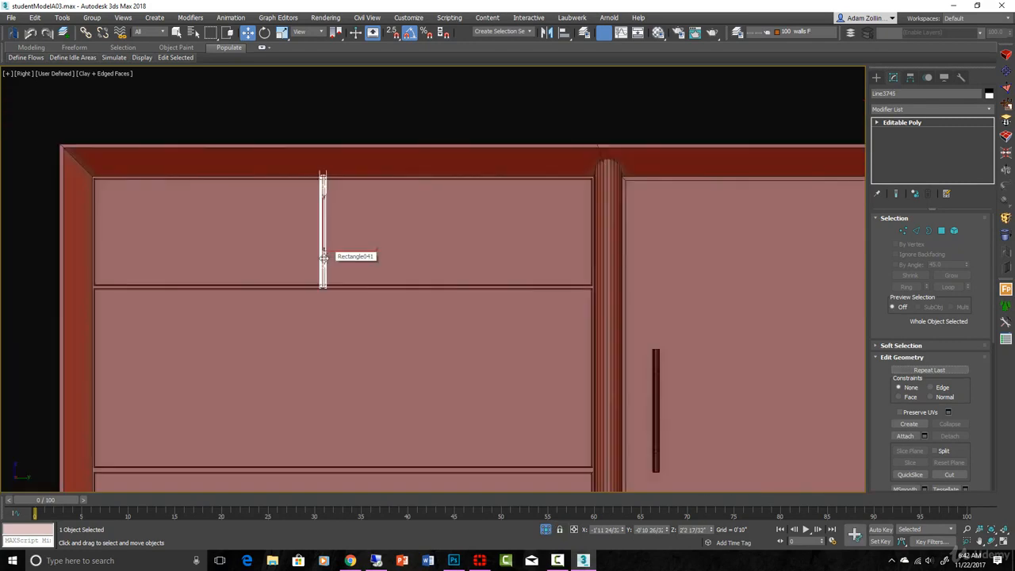
pyautogui.press('e')
pyautogui.moveTo(324, 256); pyautogui.dragTo(324, 264)
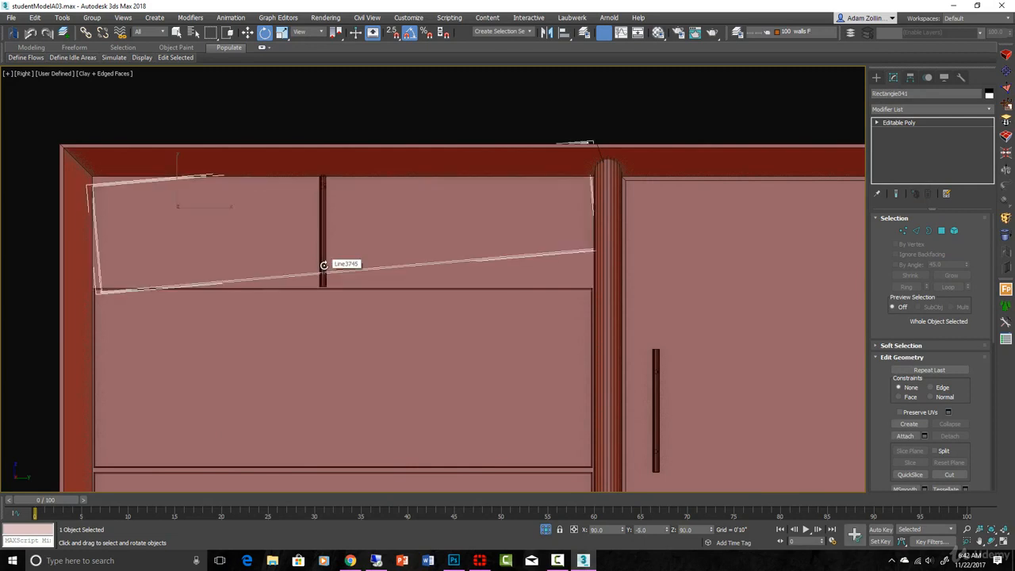
pyautogui.hotkey('ctrl', 'z')
pyautogui.click(324, 265)
pyautogui.press('space')
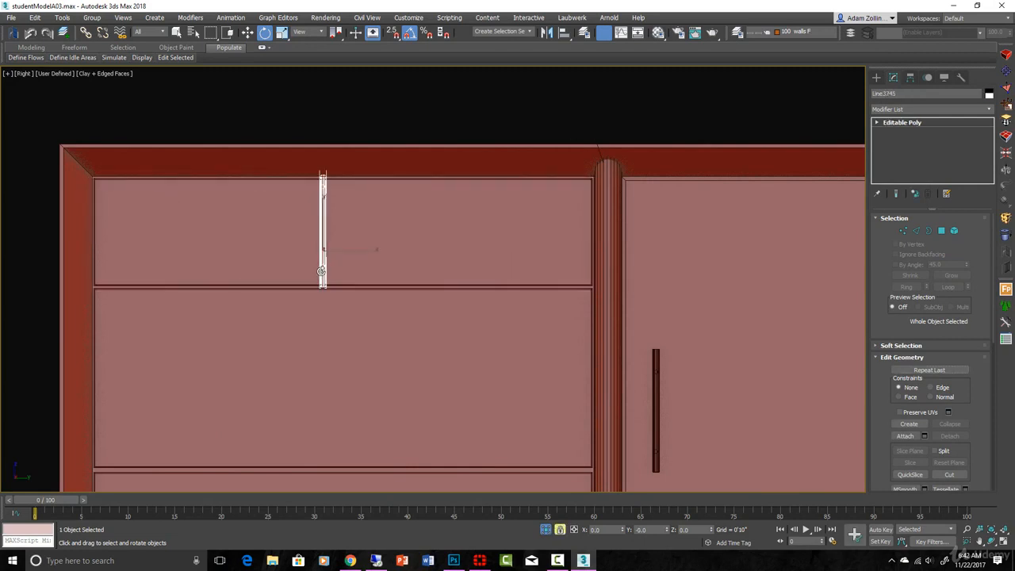
pyautogui.moveTo(321, 271); pyautogui.dragTo(362, 229)
pyautogui.press('w')
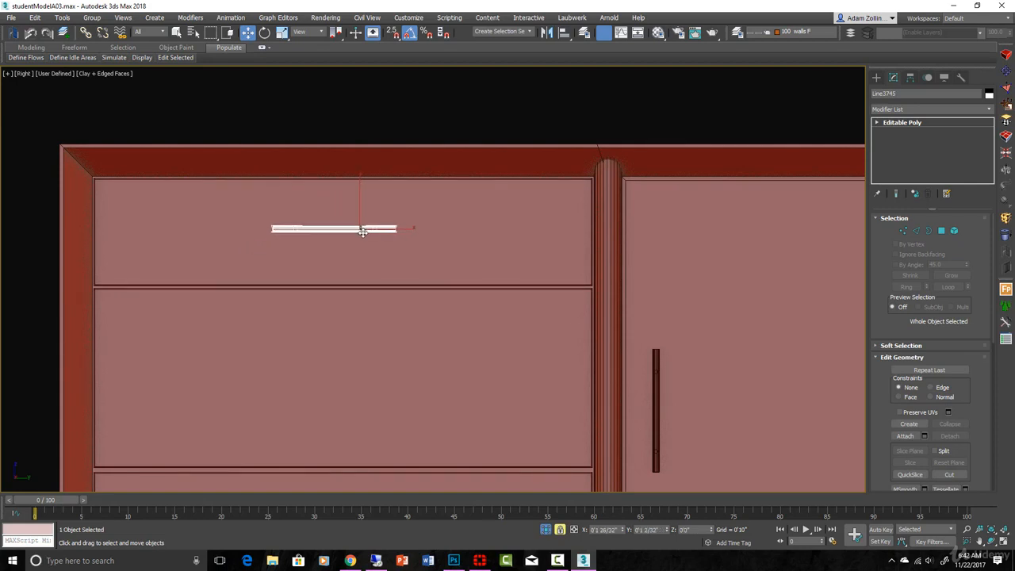
# Clone the horizontal handle straight down onto the middle and bottom drawer fronts
pyautogui.scroll(-3, 363, 232)
pyautogui.moveTo(362, 238); pyautogui.dragTo(387, 187, button='middle')
pyautogui.scroll(2, 386, 186)
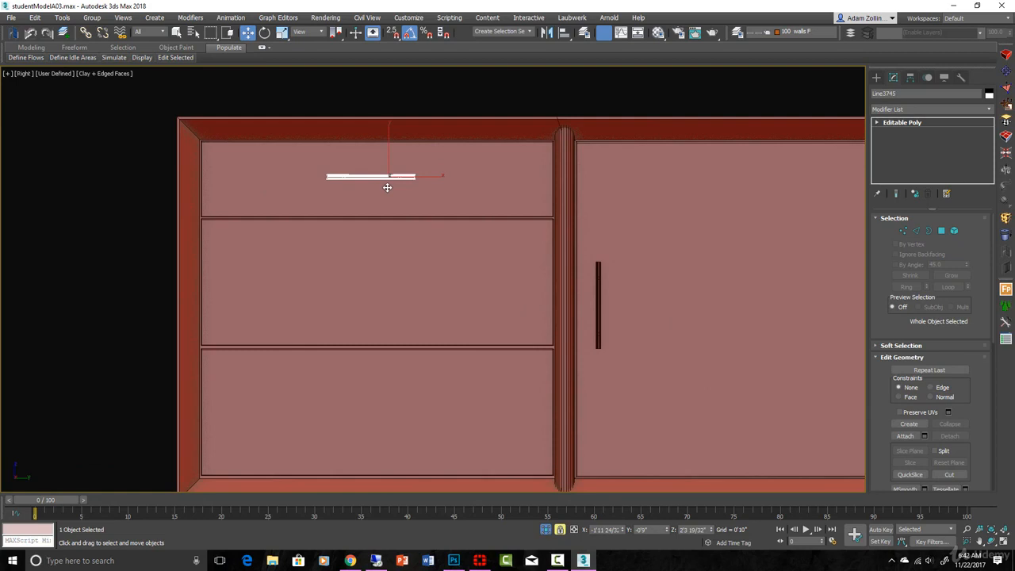
pyautogui.keyDown('shift'); pyautogui.moveTo(378, 172); pyautogui.dragTo(385, 415); pyautogui.keyUp('shift')
pyautogui.click(508, 325)
pyautogui.click(504, 324)
# Select the drawer handles together, bring them out from the drawer fronts, and check the console photo in Chrome
pyautogui.press('u')
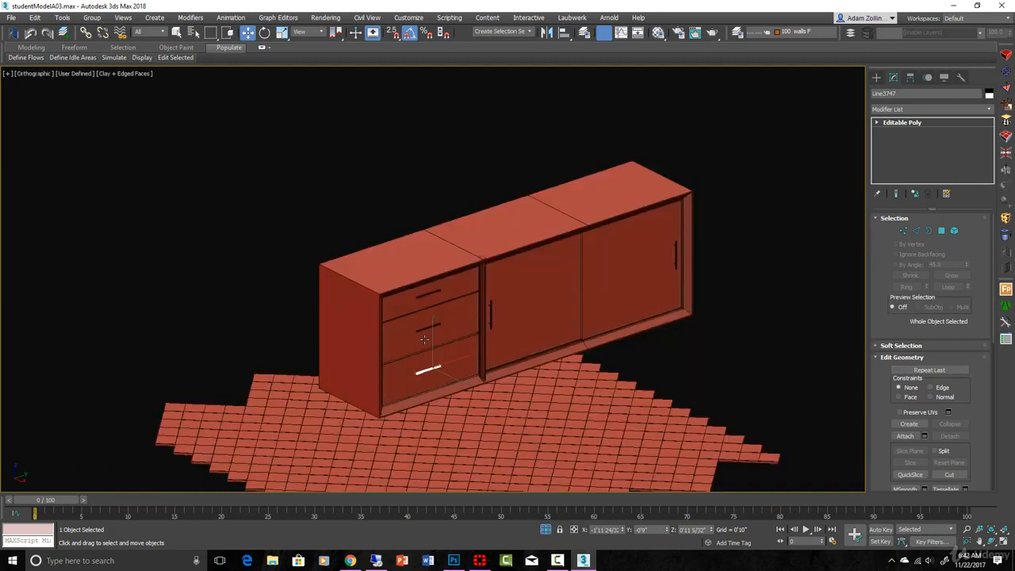
pyautogui.scroll(7, 431, 316)
pyautogui.scroll(3, 431, 311)
pyautogui.keyDown('ctrl'); pyautogui.click(432, 310); pyautogui.keyUp('ctrl')
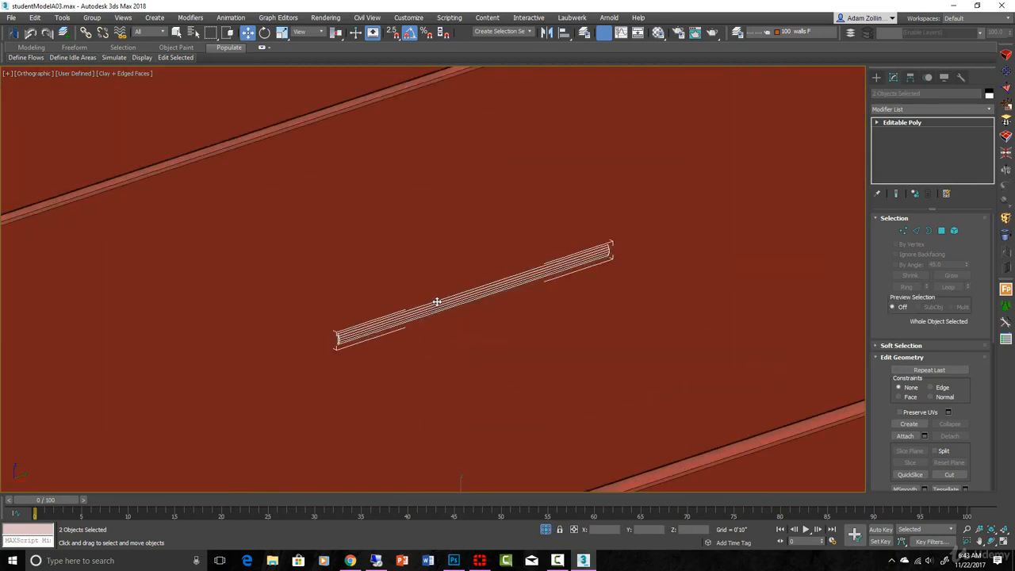
pyautogui.scroll(-5, 437, 230)
pyautogui.hotkey('alt', 'Tab')
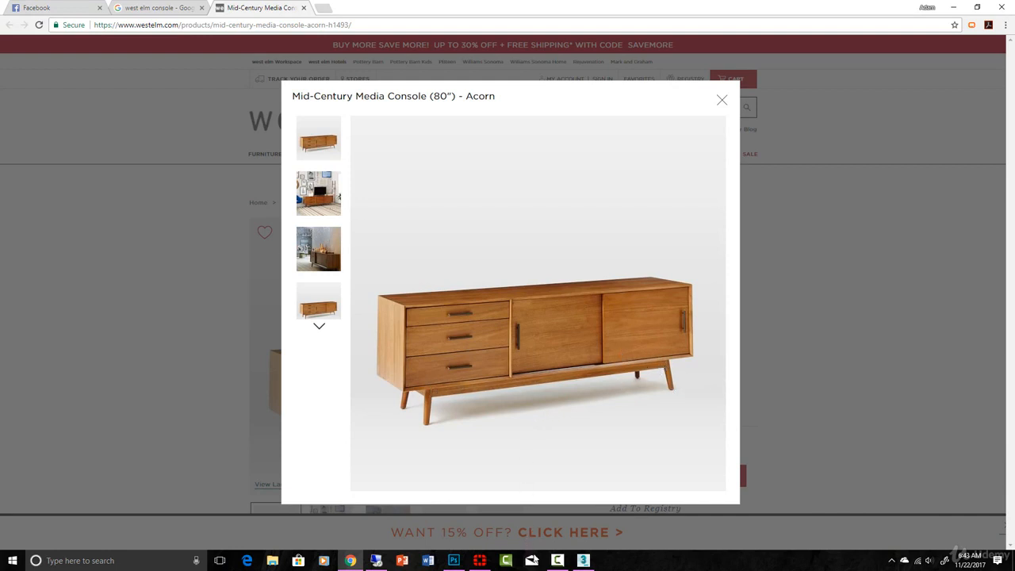
pyautogui.click(583, 561)
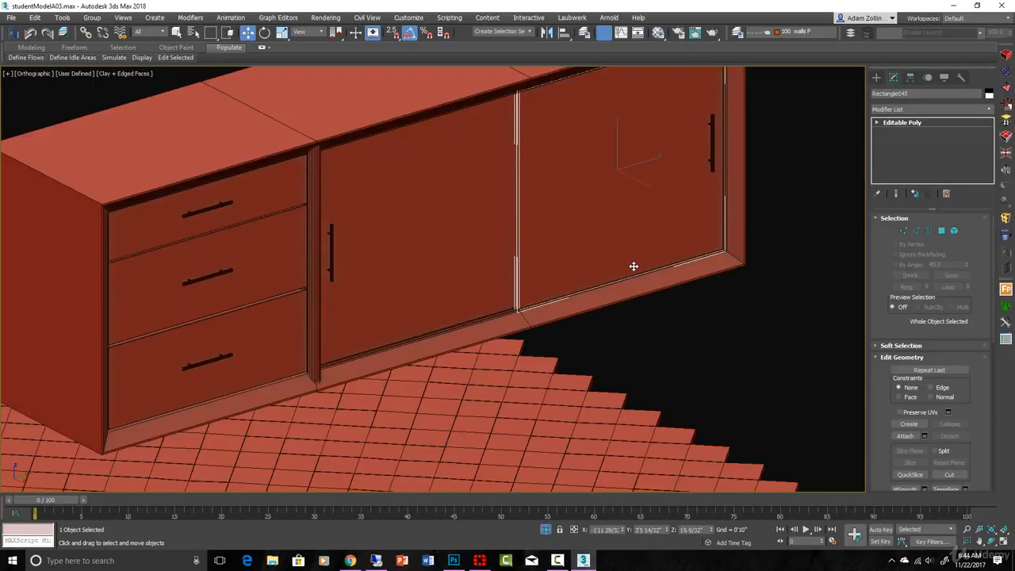
# Draw a small circle spline in the Top view inside the console's front corner, with renderer and viewport rendering disabled
pyautogui.press('t')
pyautogui.press('F3')
pyautogui.click(876, 77)
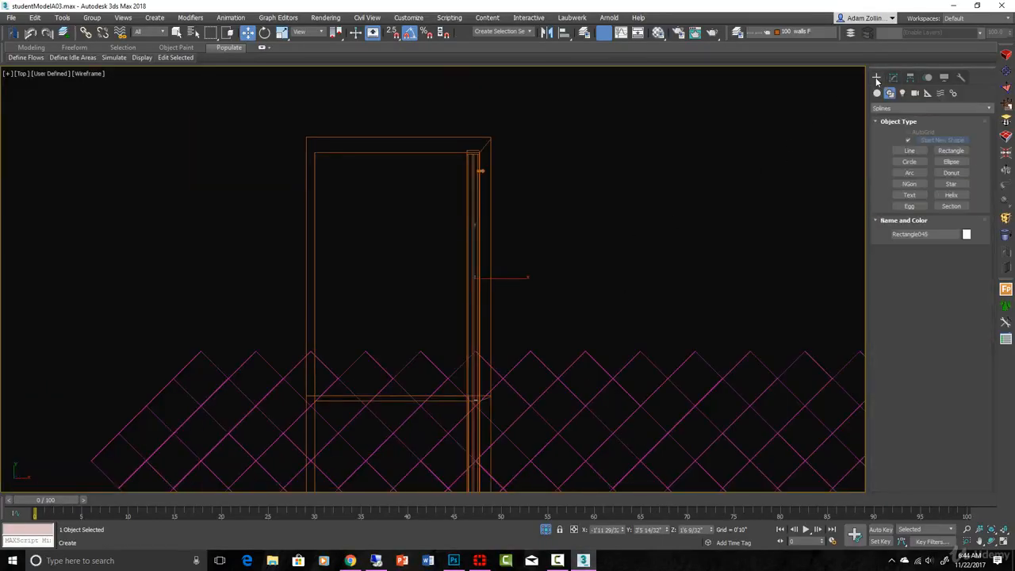
pyautogui.click(889, 92)
pyautogui.click(909, 161)
pyautogui.scroll(3, 423, 162)
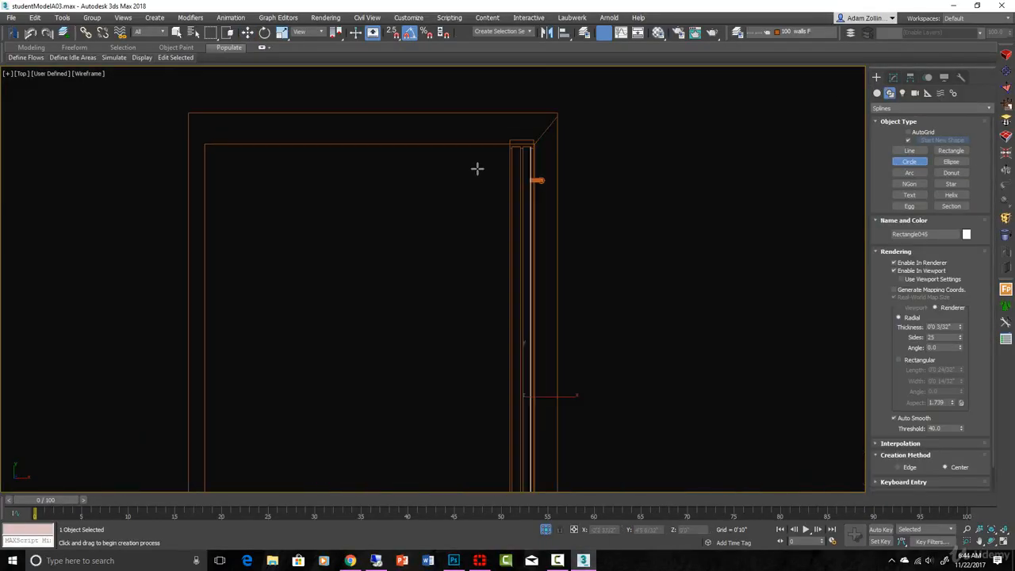
pyautogui.moveTo(476, 168); pyautogui.dragTo(488, 183)
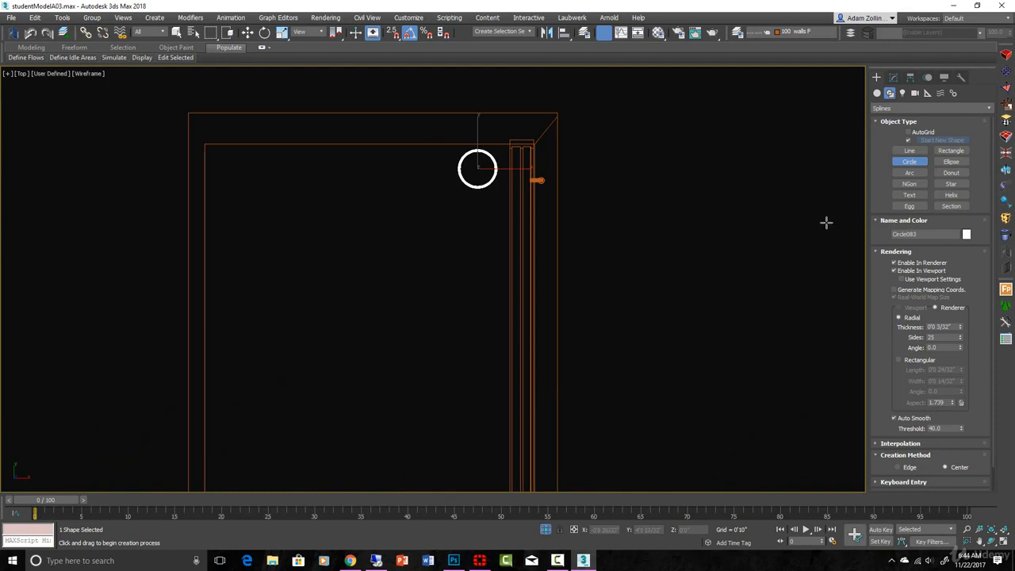
pyautogui.click(894, 262)
pyautogui.click(894, 270)
# Snap the circle vertically to the underside of the console in the Right view using vertex snapping
pyautogui.press('r')
pyautogui.press('z')
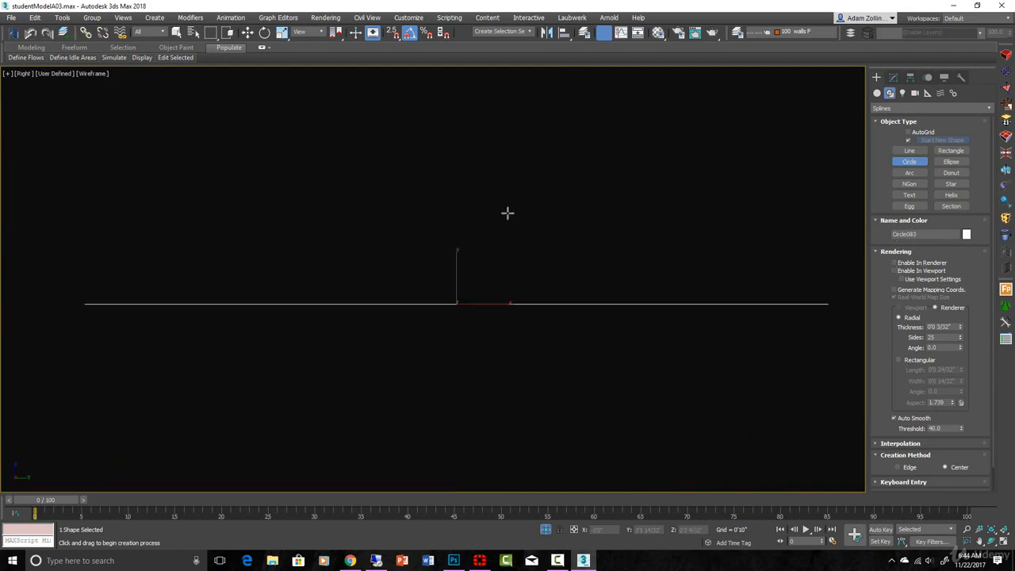
pyautogui.scroll(-8, 527, 222)
pyautogui.moveTo(530, 227); pyautogui.dragTo(519, 340, button='middle')
pyautogui.press('w')
pyautogui.press('s')
pyautogui.press('space')
pyautogui.moveTo(520, 341); pyautogui.dragTo(536, 253)
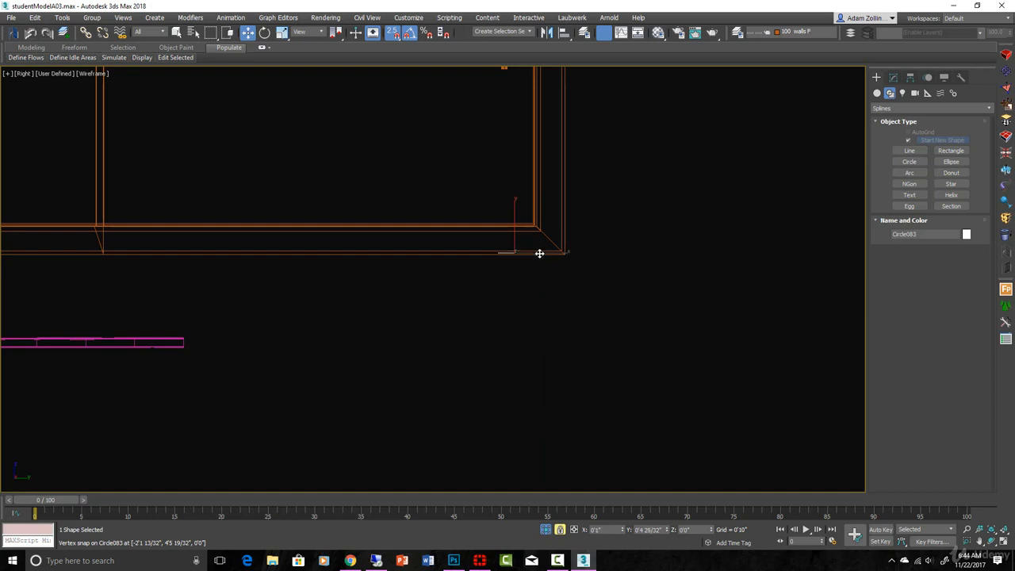
# Extrude the circle downward by -0'6 16/32" as a leg and convert it to an Editable Poly
pyautogui.click(1006, 184)
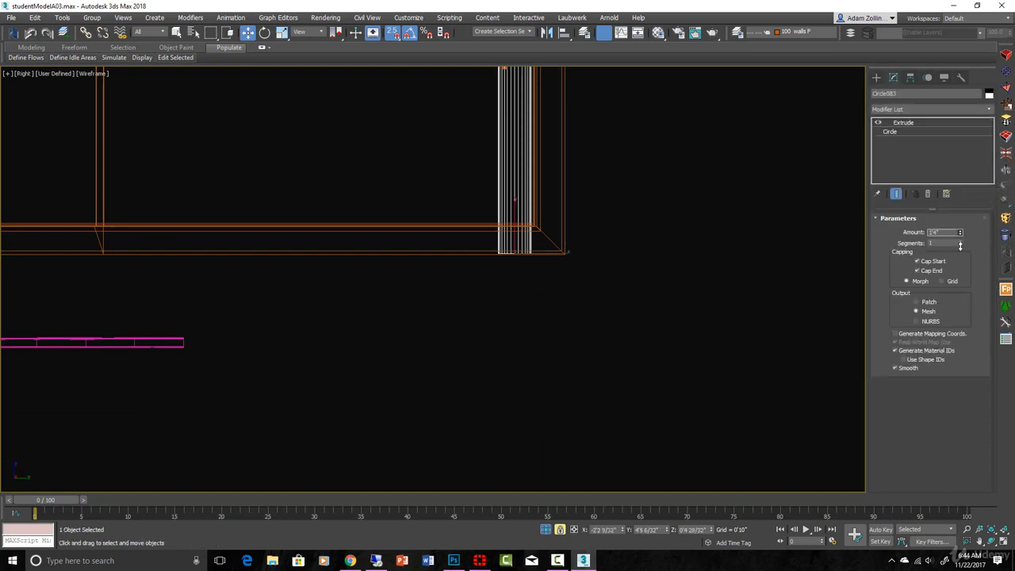
pyautogui.moveTo(959, 233); pyautogui.dragTo(960, 270)
pyautogui.rightClick(564, 291)
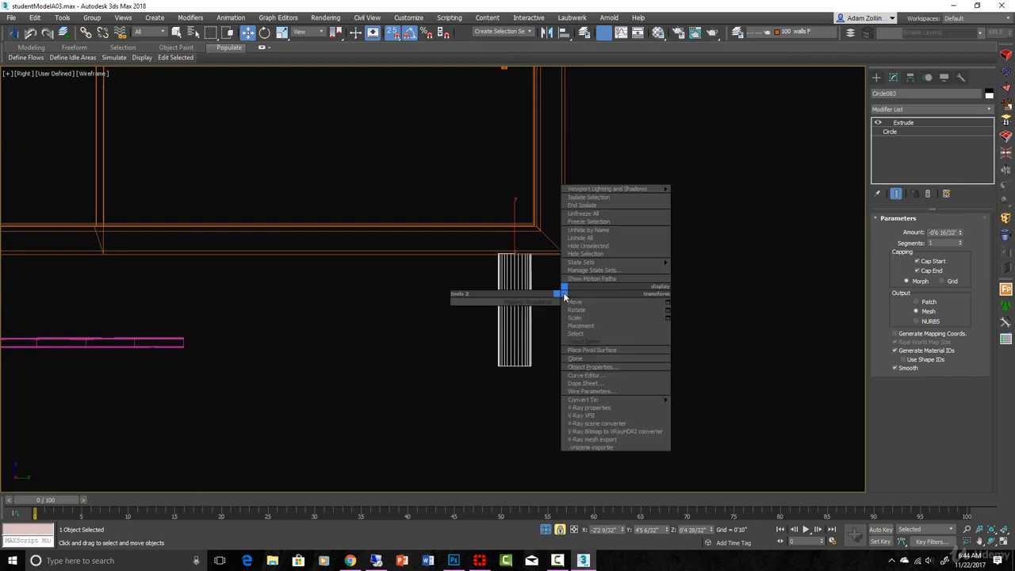
pyautogui.moveTo(612, 399)
pyautogui.click(696, 407)
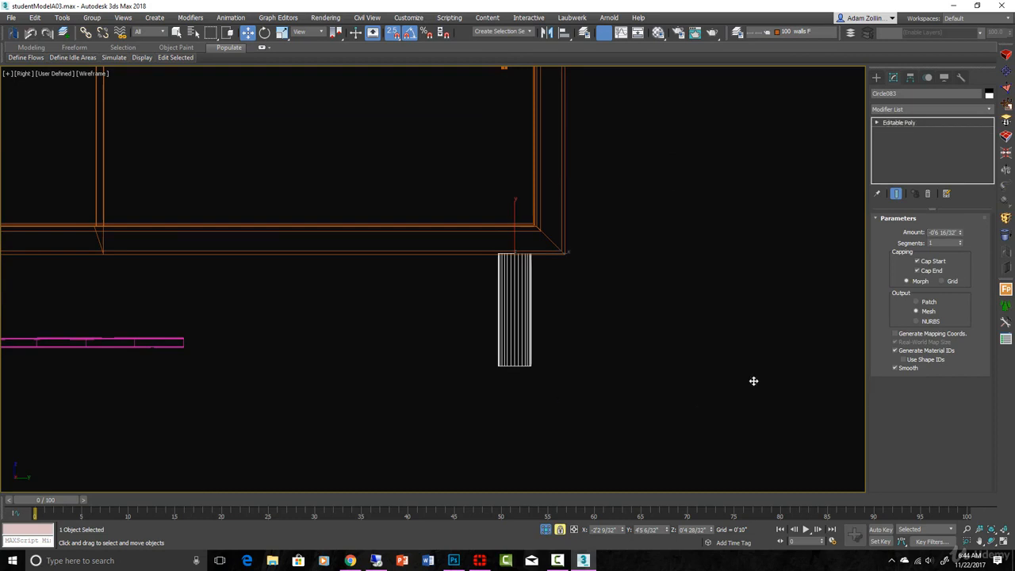
# Snap the leg's bottom vertices vertically to the top of the floor boards in the Right view
pyautogui.click(903, 231)
pyautogui.moveTo(470, 337); pyautogui.dragTo(560, 401)
pyautogui.press('space')
pyautogui.press('s')
pyautogui.press('s')
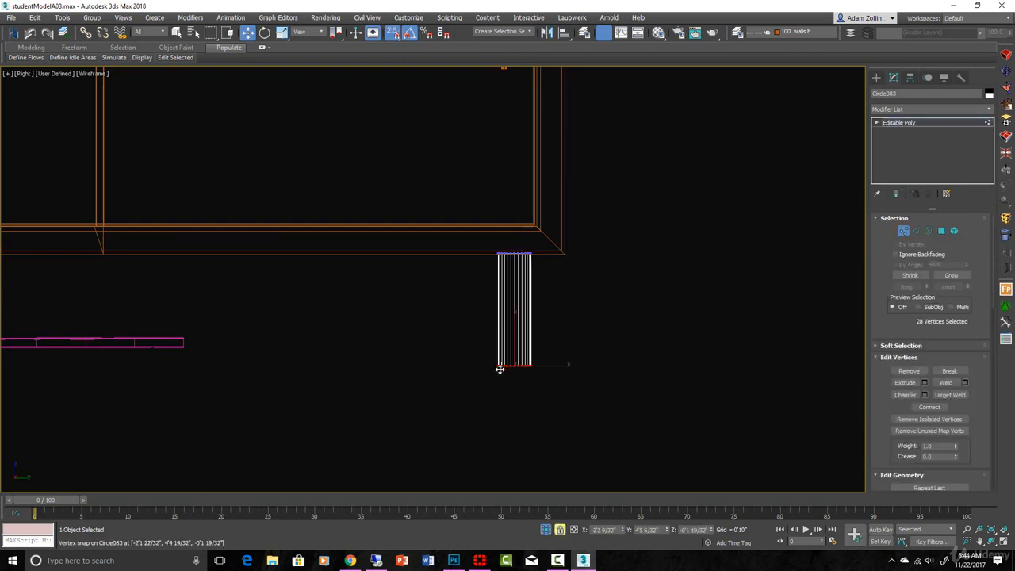
pyautogui.moveTo(499, 367); pyautogui.dragTo(261, 334)
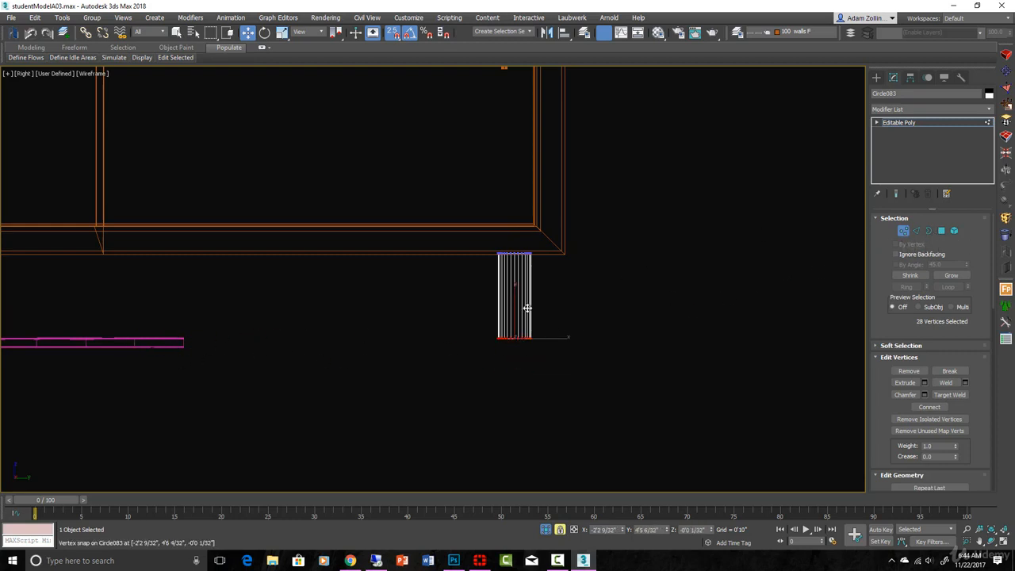
# Scale the leg's bottom vertices inward in the Top view to taper the leg
pyautogui.press('t')
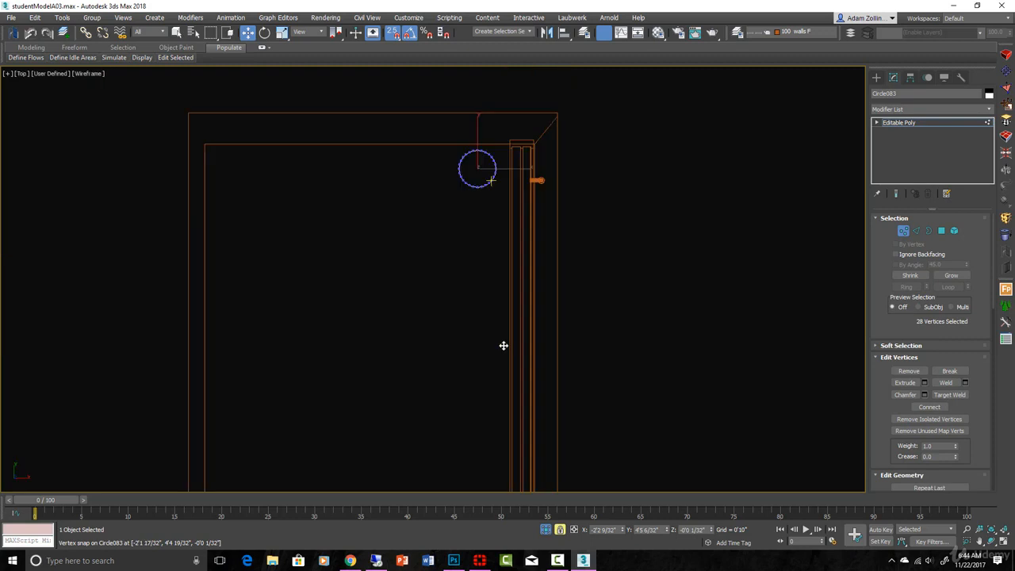
pyautogui.press('z')
pyautogui.scroll(-3, 484, 262)
pyautogui.press('r')
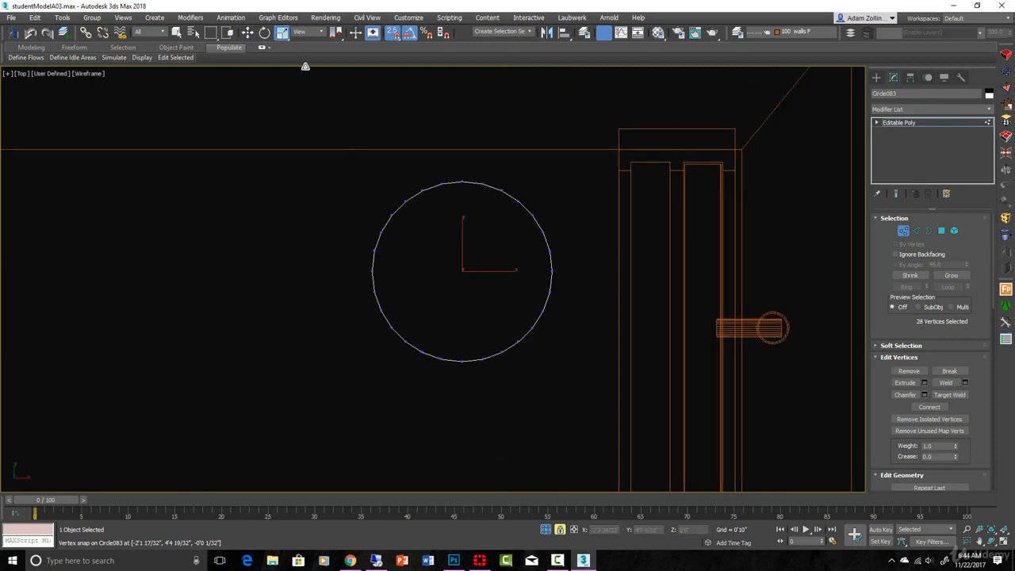
pyautogui.moveTo(284, 33); pyautogui.dragTo(285, 65)
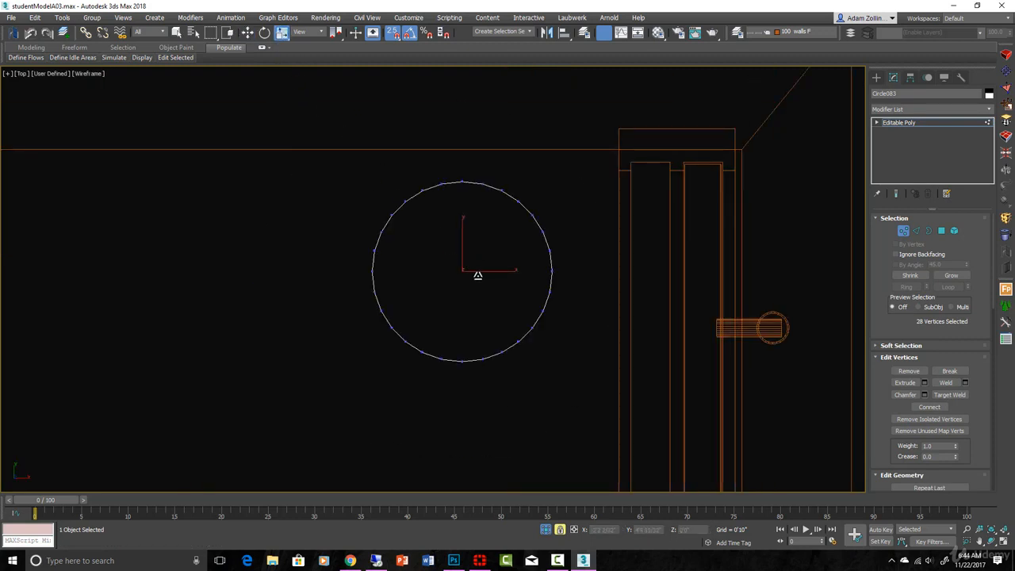
pyautogui.keyDown('shift'); pyautogui.moveTo(477, 275); pyautogui.dragTo(465, 314); pyautogui.keyUp('shift')
# Check the leg's taper in the Right and Top views and leave vertex editing
pyautogui.press('r')
pyautogui.press('z')
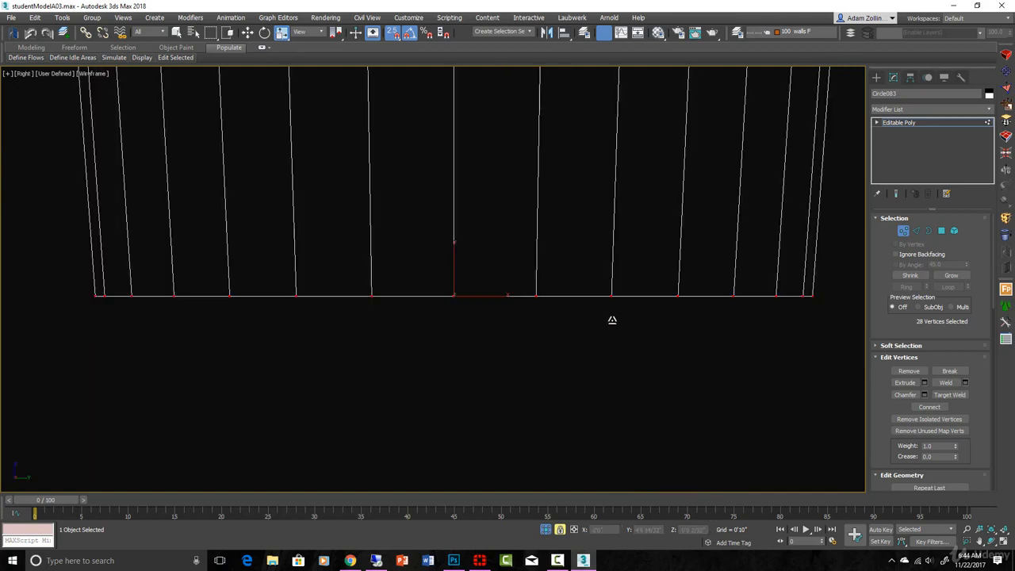
pyautogui.scroll(-5, 612, 319)
pyautogui.scroll(-3, 612, 319)
pyautogui.press('t')
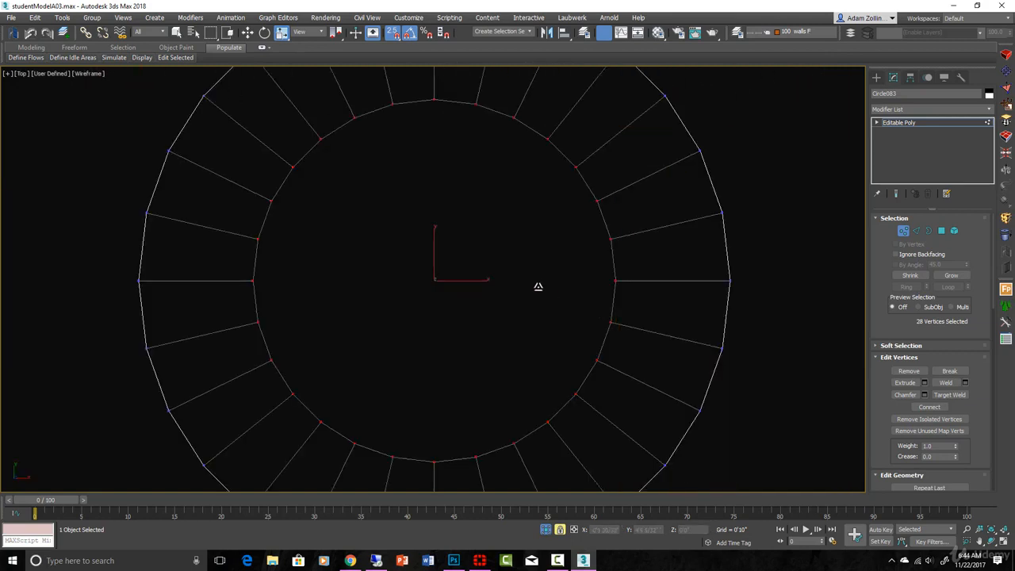
pyautogui.press('r')
pyautogui.press('z')
pyautogui.scroll(-10, 547, 286)
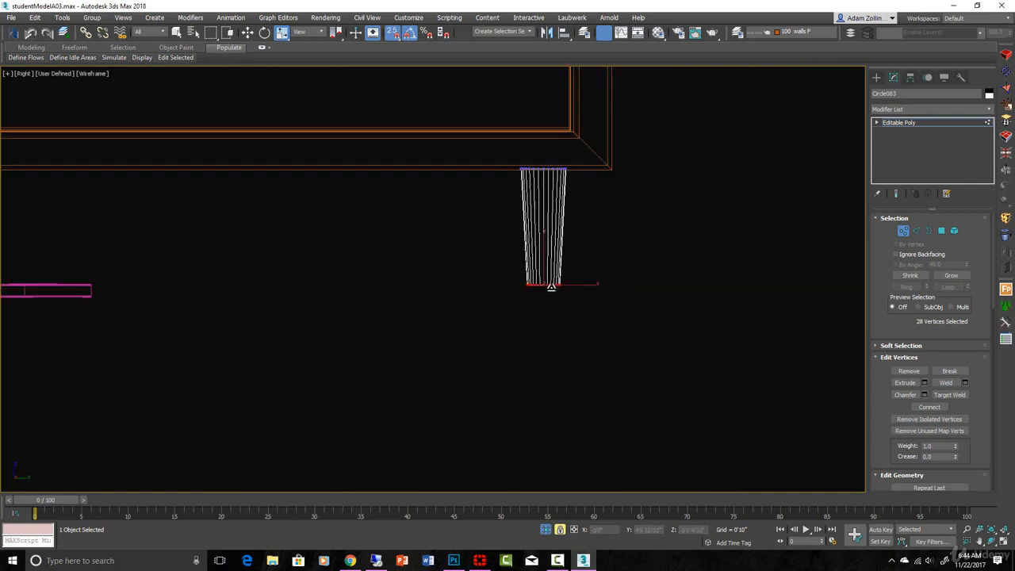
pyautogui.moveTo(550, 288); pyautogui.dragTo(552, 329, button='middle')
pyautogui.scroll(3, 555, 328)
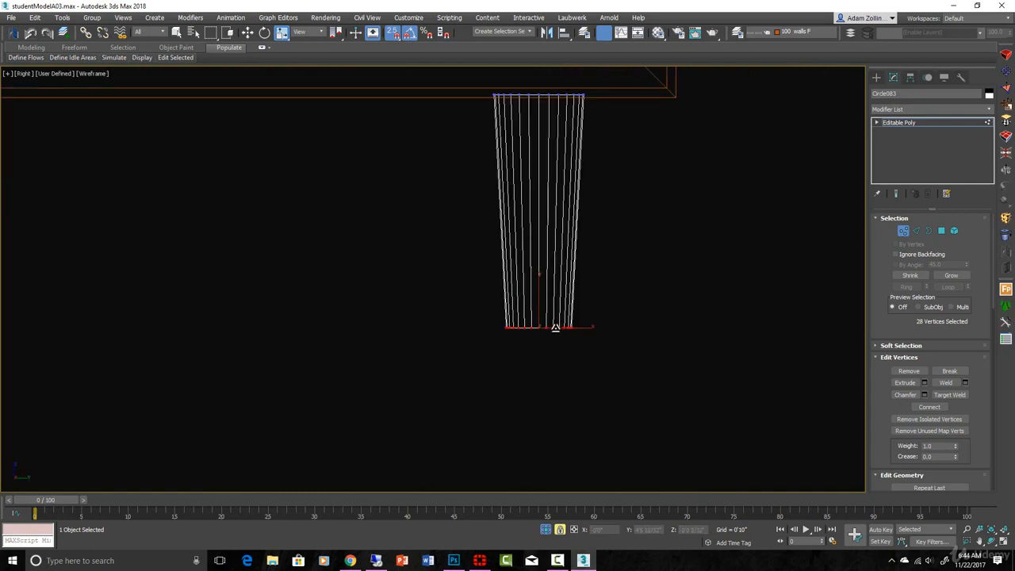
pyautogui.click(904, 231)
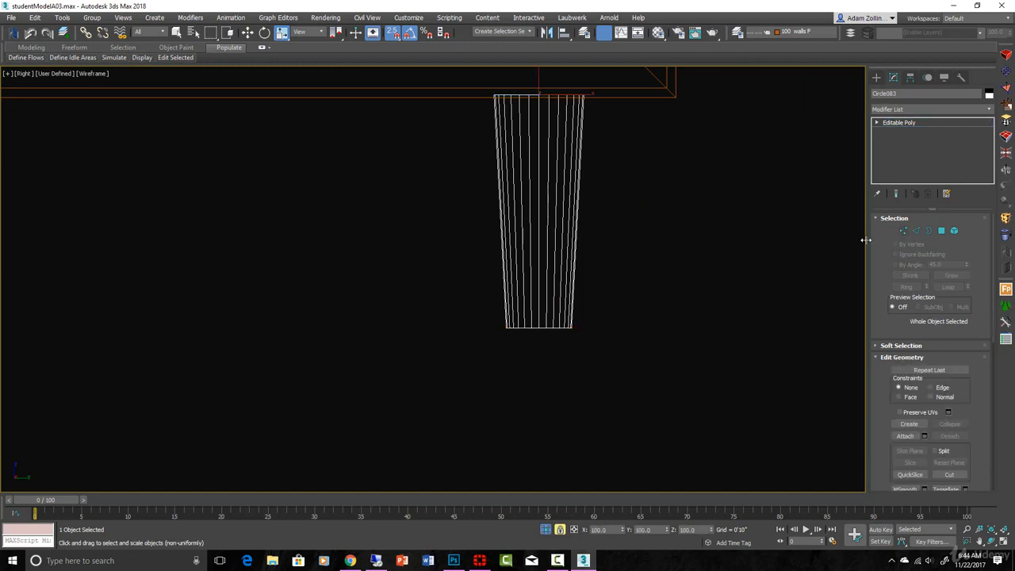
# Select the ring of edges around the leg's bottom end in edge mode
pyautogui.scroll(-3, 528, 264)
pyautogui.keyDown('alt'); pyautogui.moveTo(577, 306); pyautogui.dragTo(573, 259, button='middle'); pyautogui.keyUp('alt')
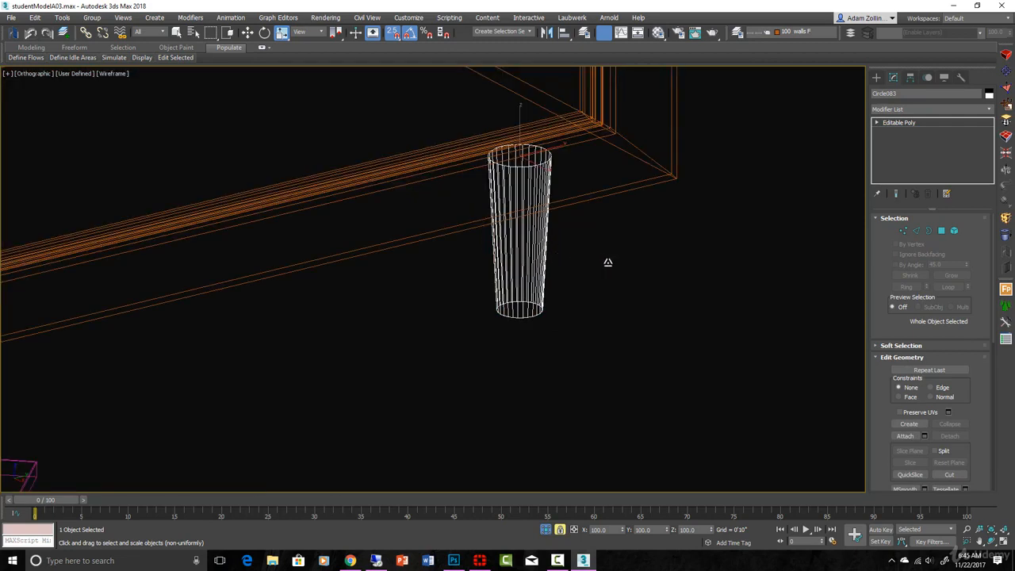
pyautogui.click(915, 230)
pyautogui.keyDown('alt'); pyautogui.moveTo(653, 267); pyautogui.dragTo(446, 285, button='middle'); pyautogui.keyUp('alt')
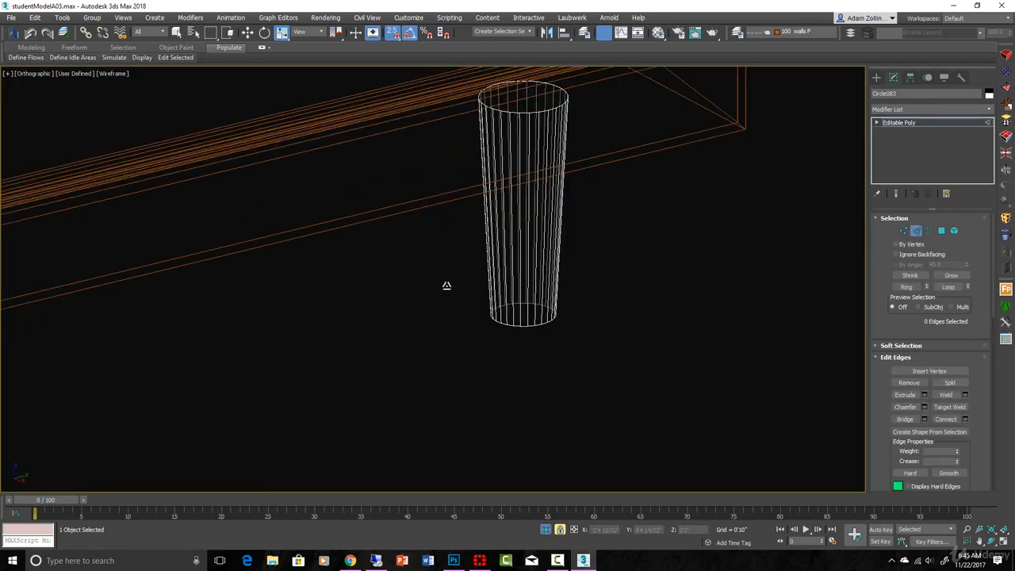
pyautogui.moveTo(467, 281); pyautogui.dragTo(570, 335)
# Try to chamfer the leg's bottom edges freehand
pyautogui.click(905, 407)
pyautogui.keyDown('alt'); pyautogui.moveTo(385, 301); pyautogui.dragTo(534, 340, button='middle'); pyautogui.keyUp('alt')
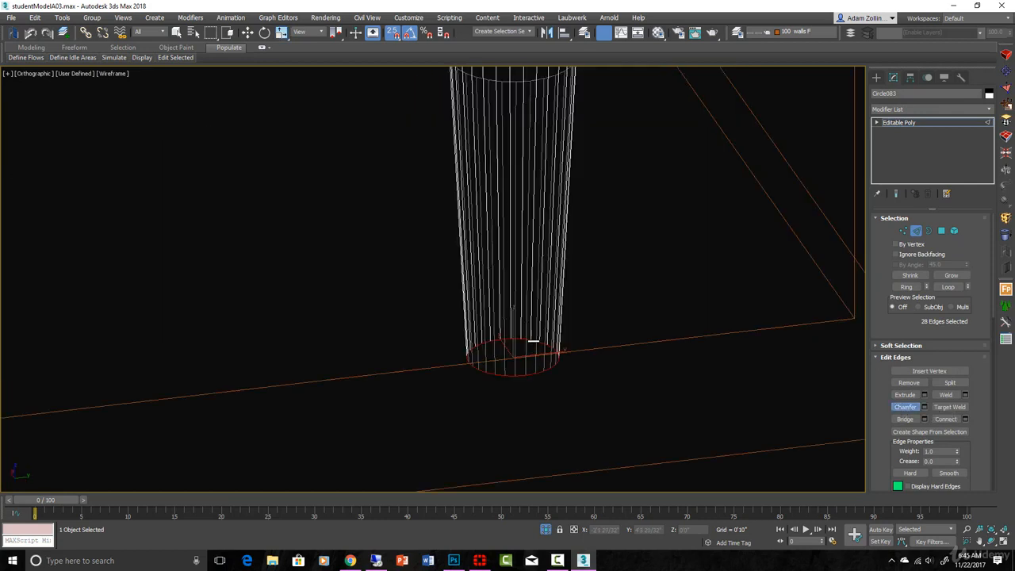
pyautogui.moveTo(534, 339); pyautogui.dragTo(532, 330)
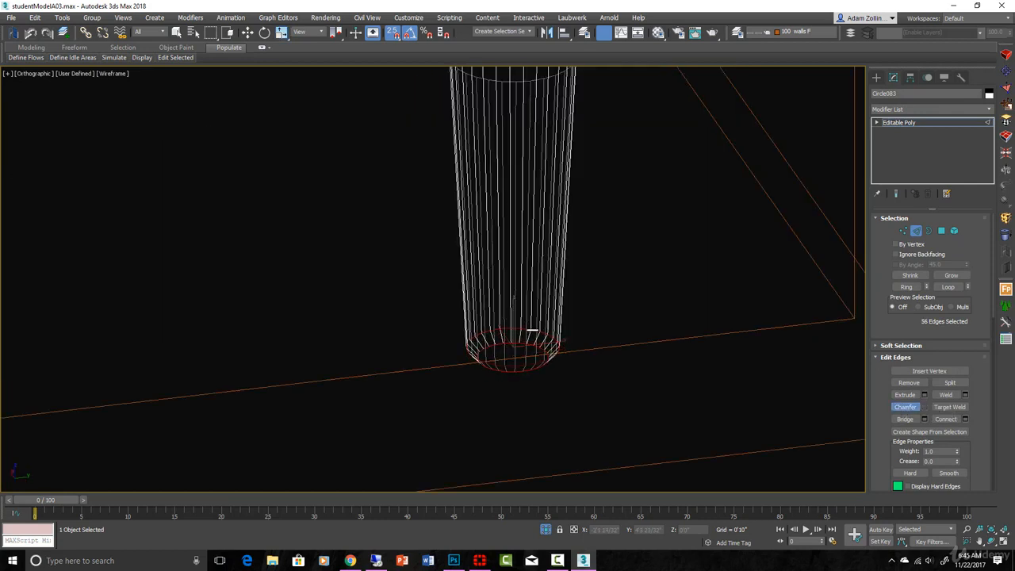
pyautogui.hotkey('ctrl', 'z')
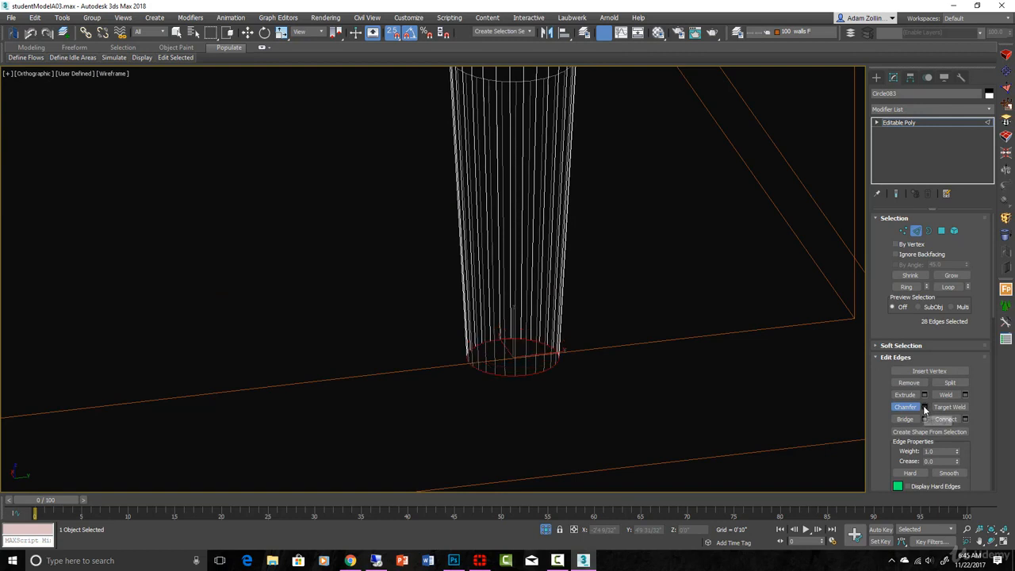
# Chamfer the leg's bottom edges by 0'0 5/32" with additional edge segments to round them
pyautogui.click(924, 406)
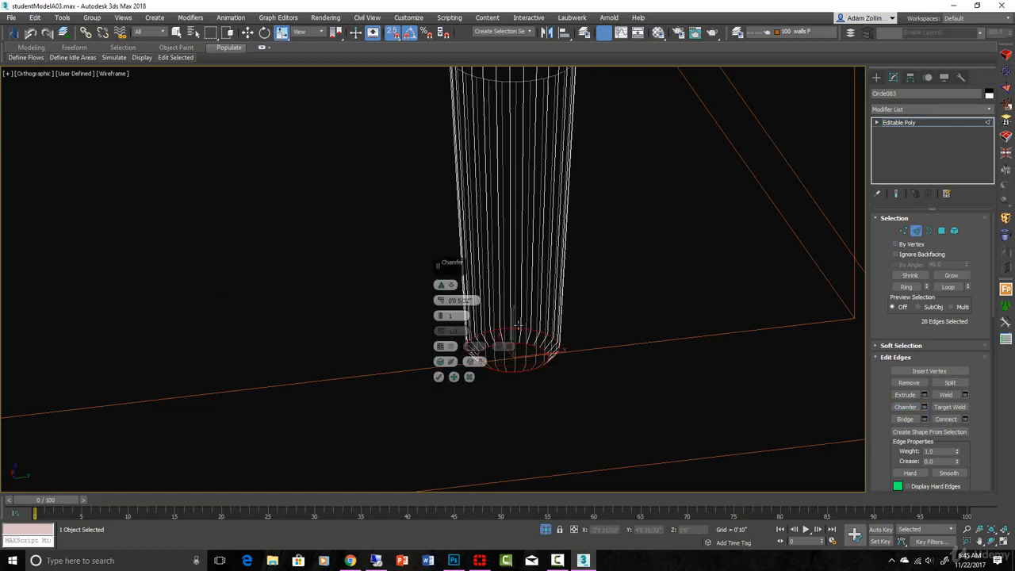
pyautogui.click(441, 315)
pyautogui.click(441, 315)
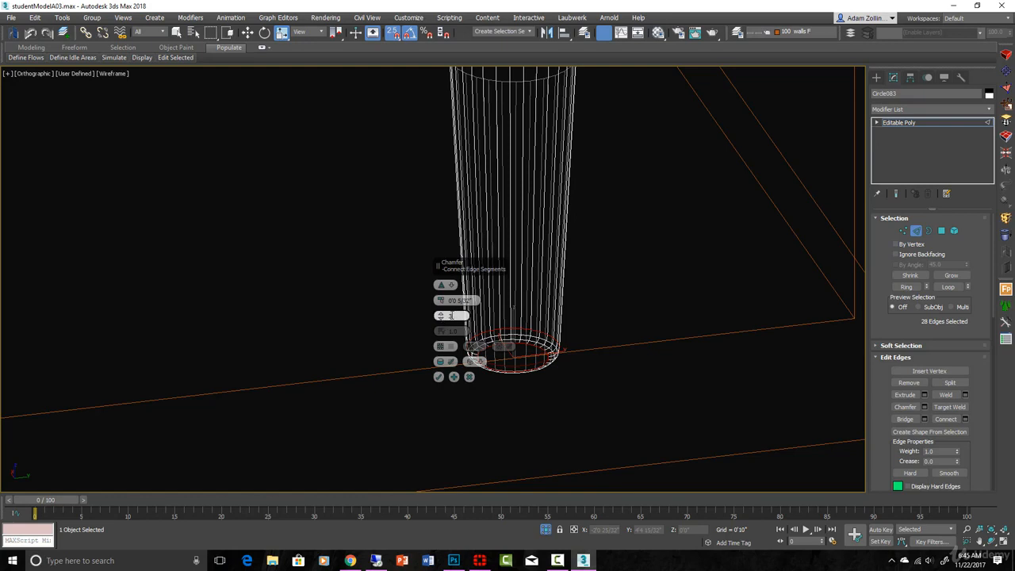
pyautogui.click(439, 376)
pyautogui.scroll(-4, 491, 326)
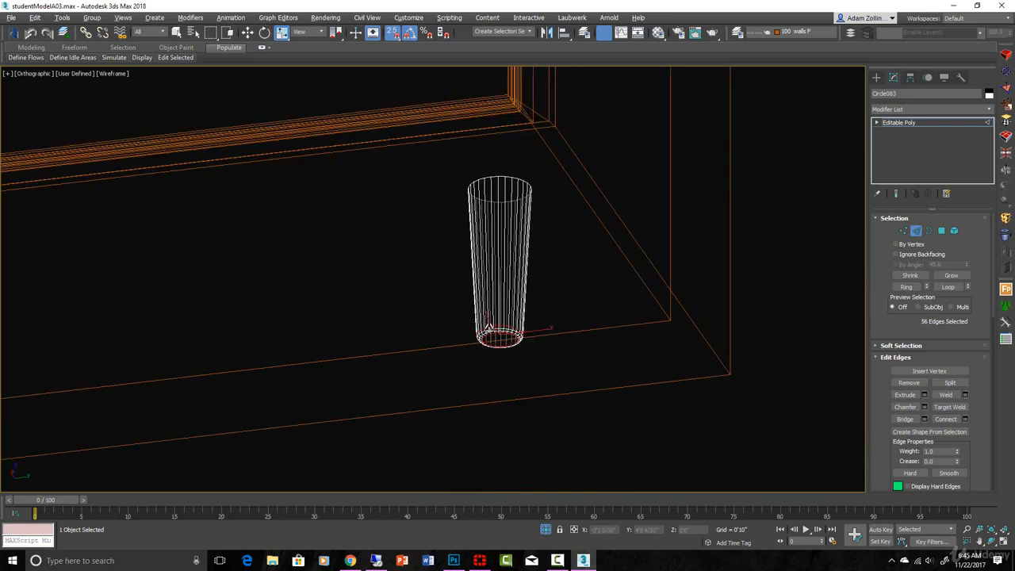
# Examine the rounded leg with shading in the Orthographic and Right views, returning to wireframe and leaving edge editing
pyautogui.keyDown('alt'); pyautogui.moveTo(492, 327); pyautogui.dragTo(522, 362, button='middle'); pyautogui.keyUp('alt')
pyautogui.click(528, 355)
pyautogui.press('F3')
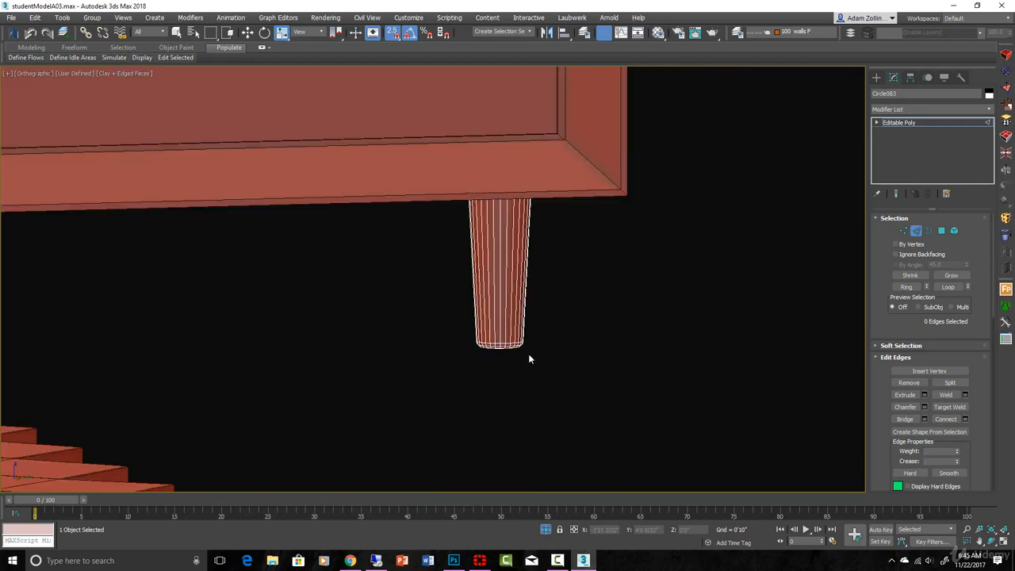
pyautogui.press('r')
pyautogui.press('z')
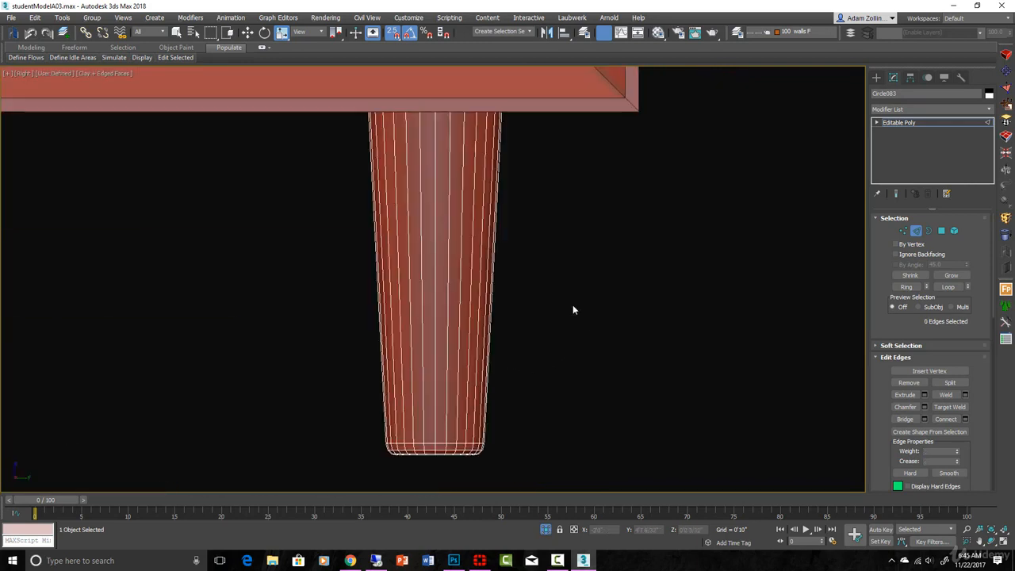
pyautogui.scroll(-5, 558, 303)
pyautogui.press('F3')
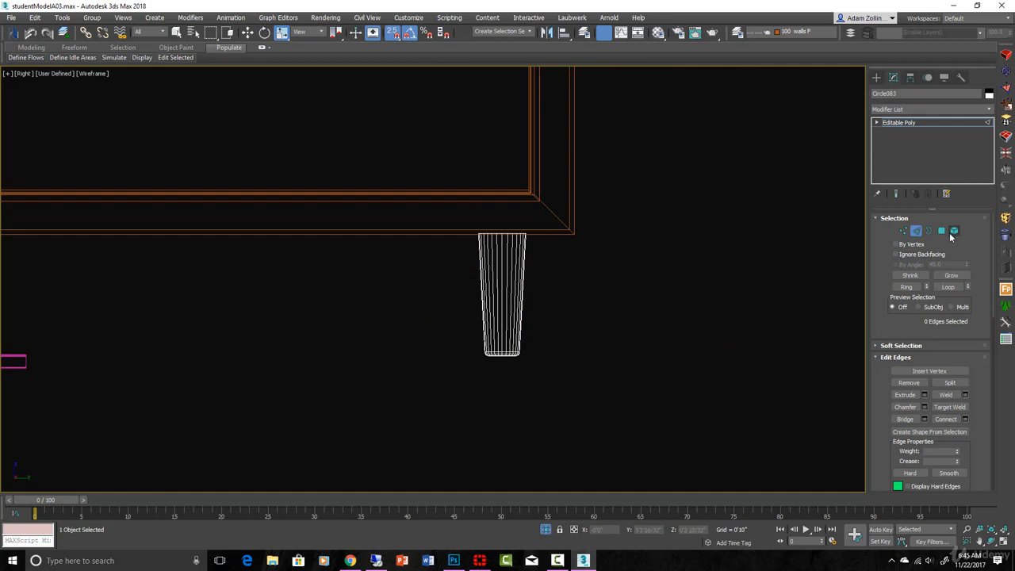
pyautogui.click(917, 231)
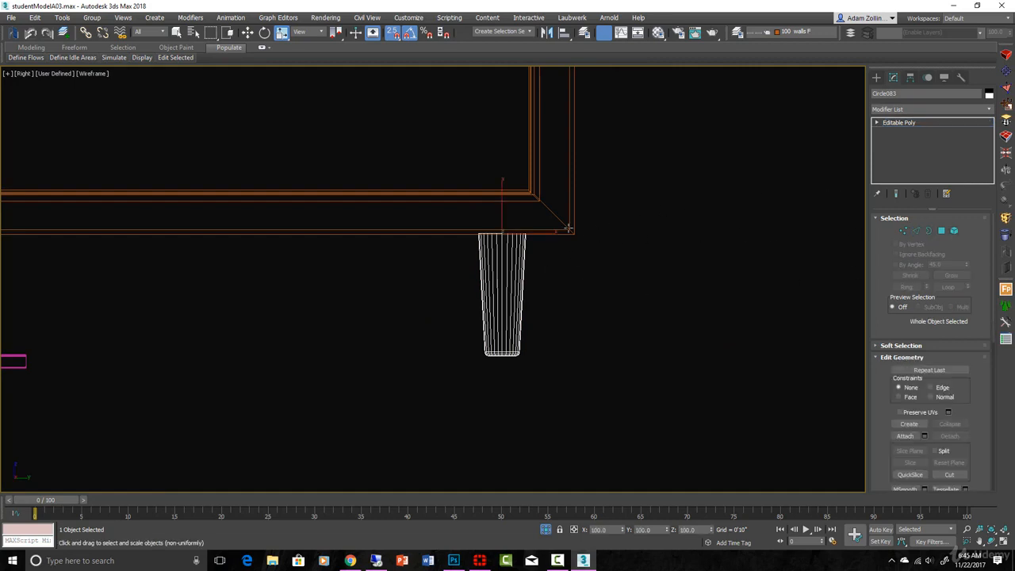
# Try rotating the leg 5 degrees about its top pivot in the Right view with vertex snapping off
pyautogui.press('e')
pyautogui.scroll(2, 505, 239)
pyautogui.scroll(-1, 524, 252)
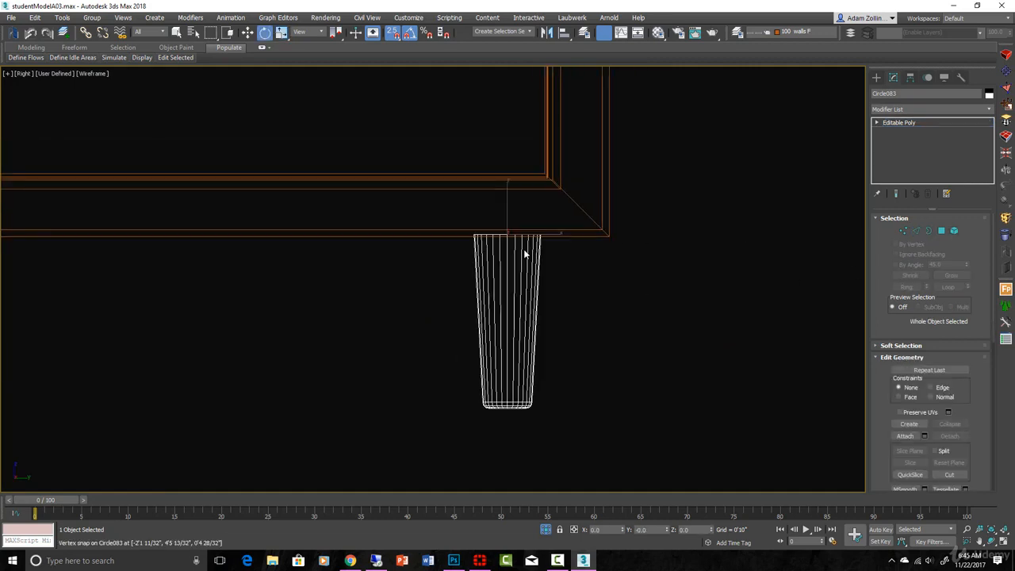
pyautogui.press('s')
pyautogui.moveTo(520, 256); pyautogui.dragTo(523, 255)
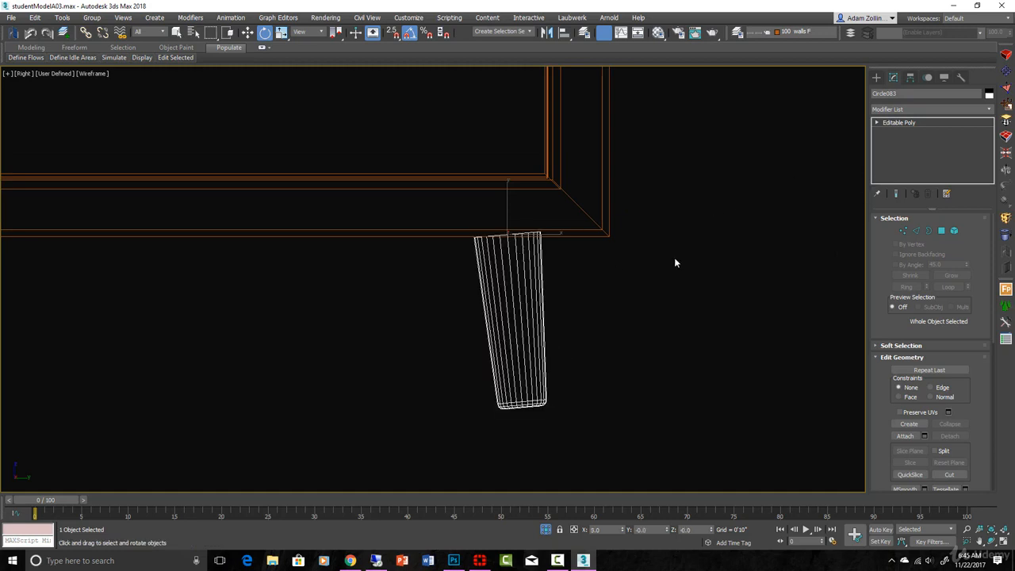
pyautogui.hotkey('ctrl', 'z')
# Move only the leg's pivot down to the centre of its bottom end
pyautogui.click(911, 78)
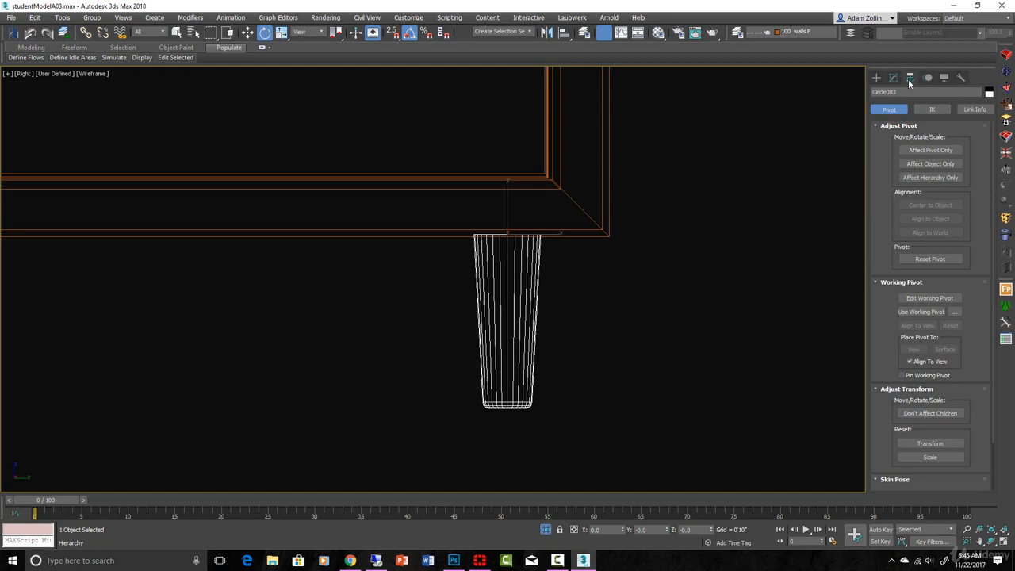
pyautogui.click(930, 149)
pyautogui.press('w')
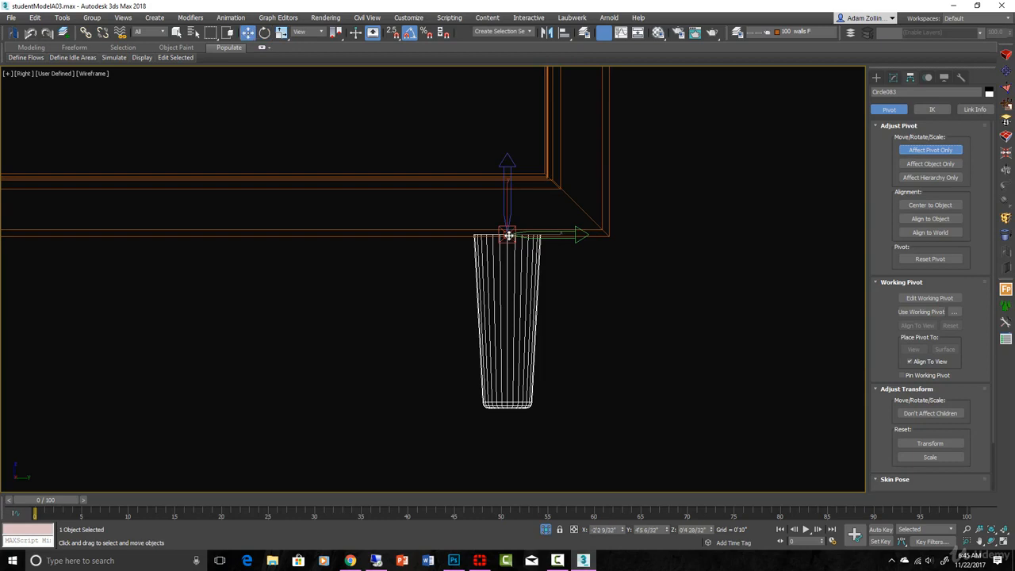
pyautogui.moveTo(509, 234); pyautogui.dragTo(516, 409)
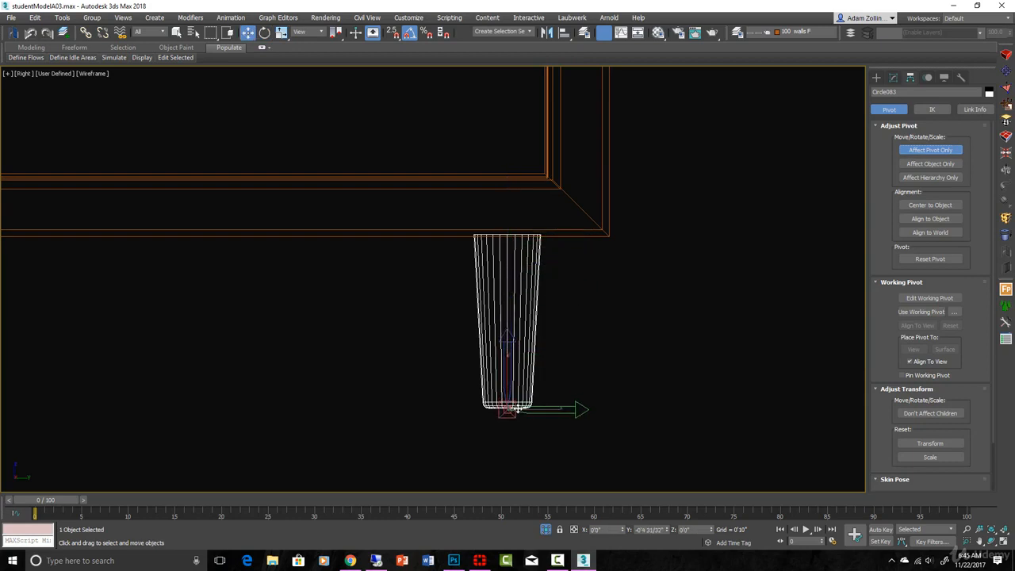
pyautogui.click(930, 150)
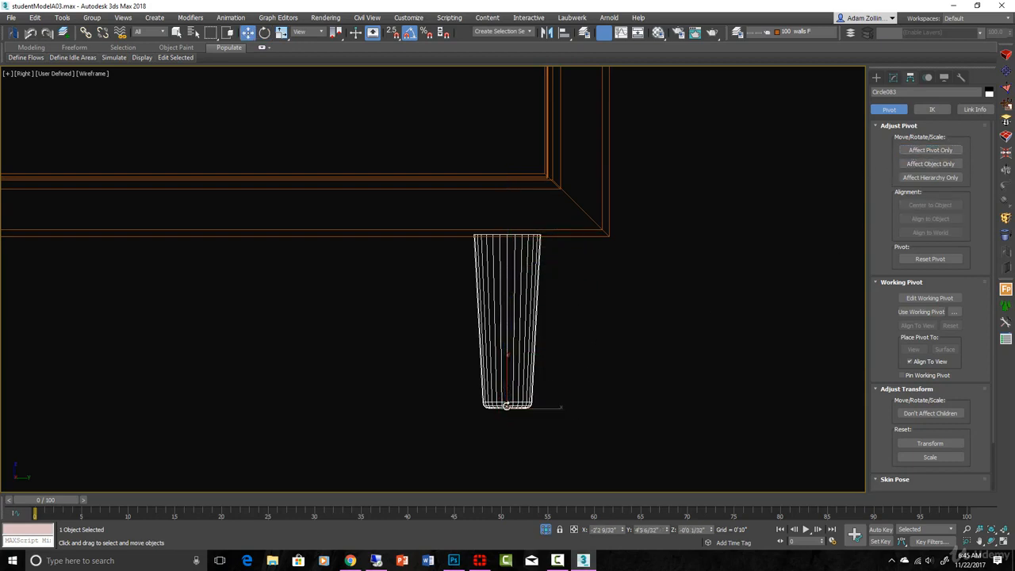
# Try rotating the leg -10 degrees about the pivot at its bottom end
pyautogui.press('e')
pyautogui.moveTo(512, 410)
pyautogui.mouseDown()
pyautogui.moveTo(498, 410)
pyautogui.moveTo(525, 415)
pyautogui.moveTo(494, 415)
pyautogui.moveTo(526, 419)
pyautogui.moveTo(506, 418)
pyautogui.mouseUp()
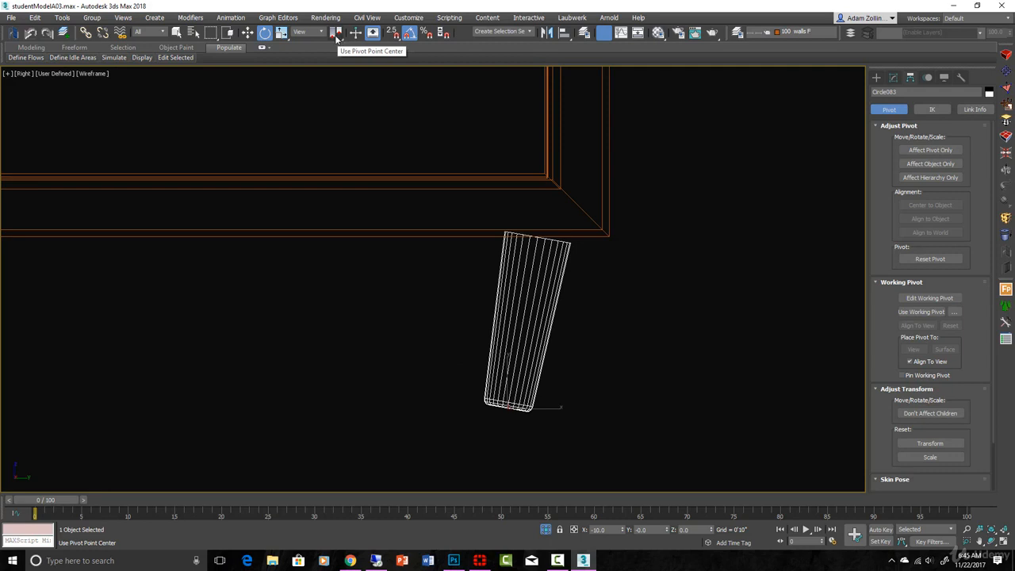
pyautogui.moveTo(508, 409); pyautogui.dragTo(551, 420)
pyautogui.hotkey('ctrl', 'z')
pyautogui.hotkey('ctrl', 'z')
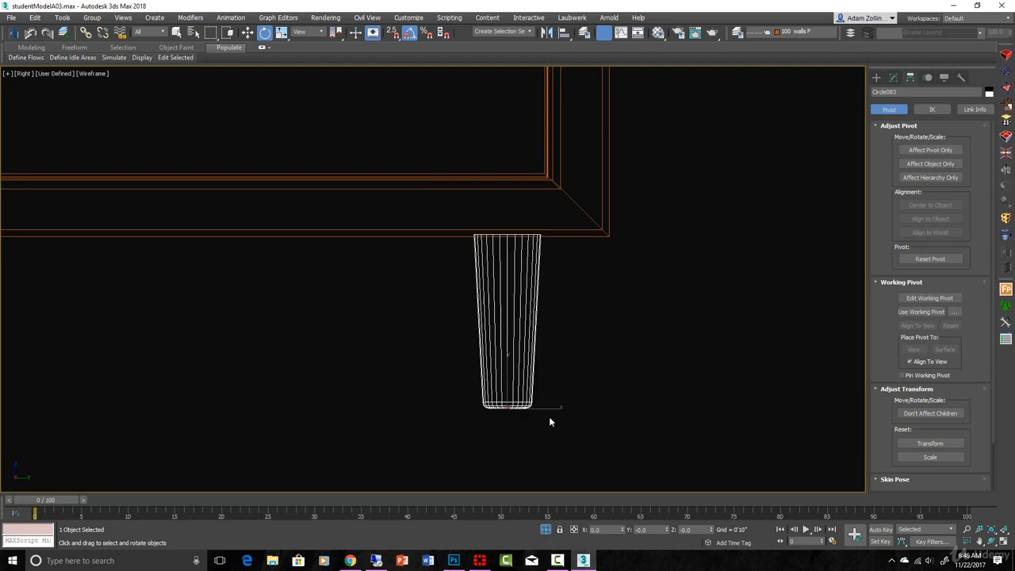
# Splay the leg outward by rotating it 10 degrees in the Right view and -5 degrees in the Front view
pyautogui.moveTo(519, 398)
pyautogui.mouseDown()
pyautogui.moveTo(501, 405)
pyautogui.moveTo(525, 398)
pyautogui.mouseUp()
pyautogui.press('f')
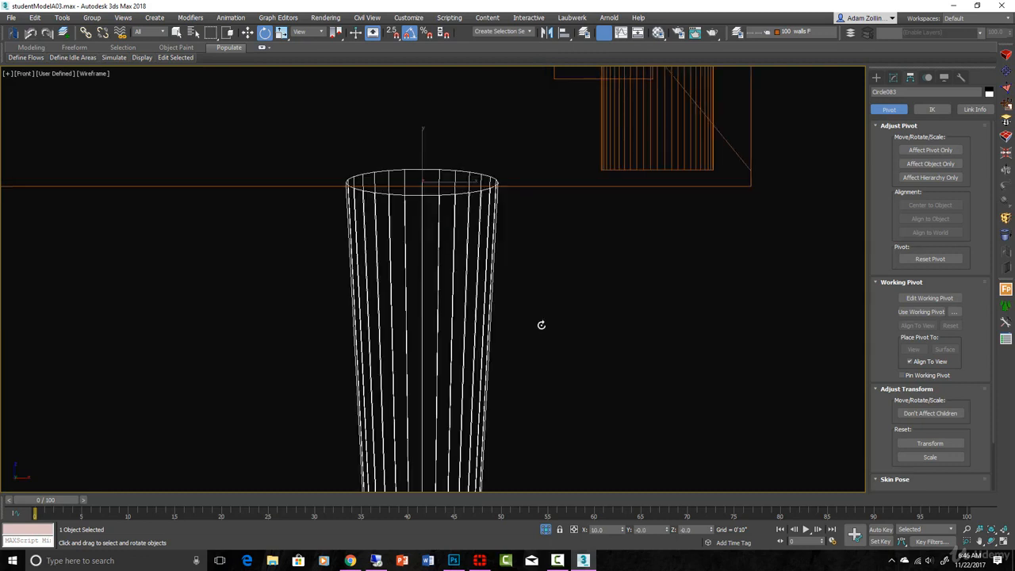
pyautogui.scroll(-4, 543, 324)
pyautogui.moveTo(505, 312); pyautogui.dragTo(509, 315)
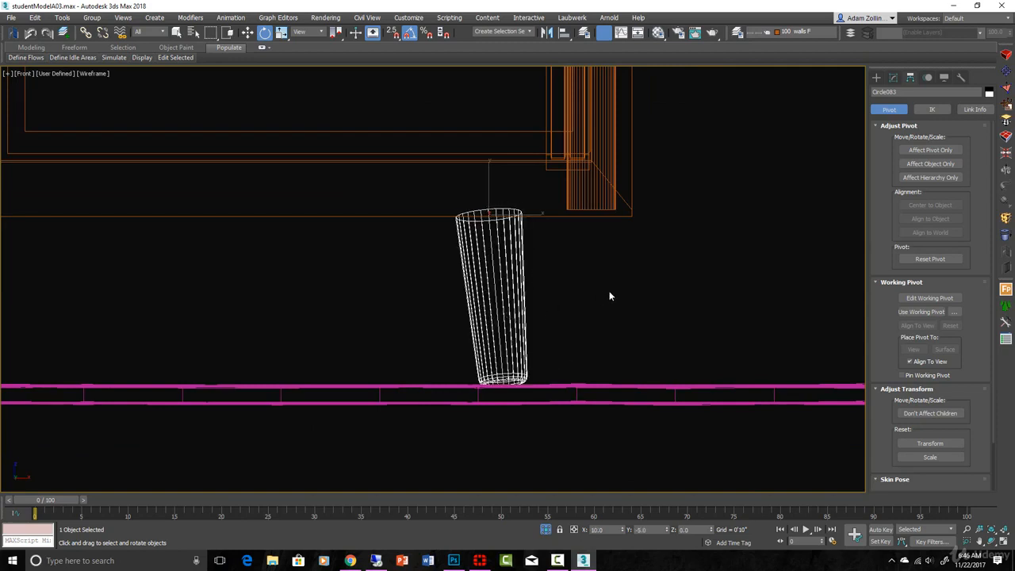
# Check the leg's splay in the Top and shaded Right views and return to its Editable Poly settings
pyautogui.press('t')
pyautogui.scroll(-5, 591, 278)
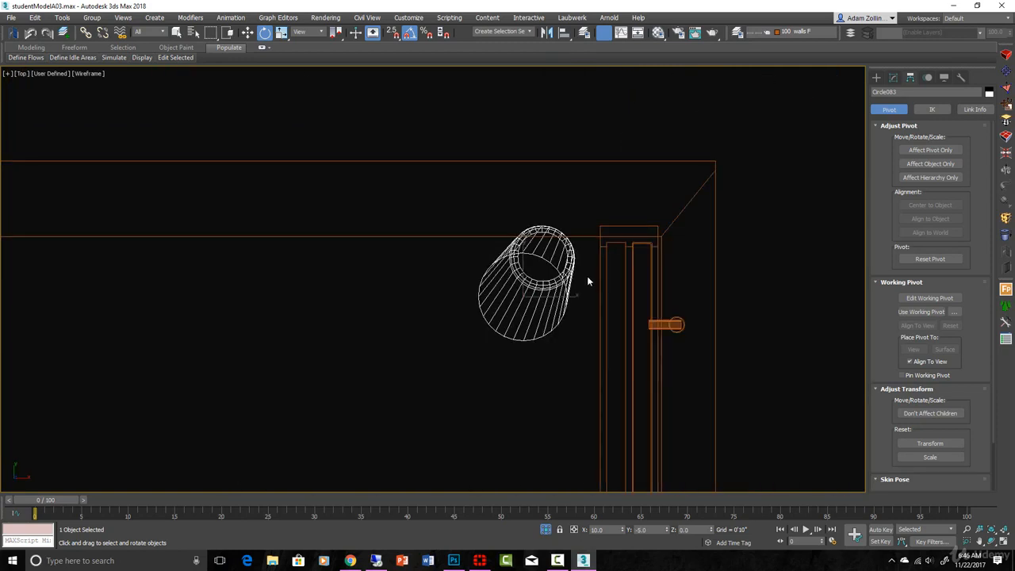
pyautogui.scroll(-2, 587, 281)
pyautogui.press('r')
pyautogui.scroll(-3, 588, 280)
pyautogui.press('F3')
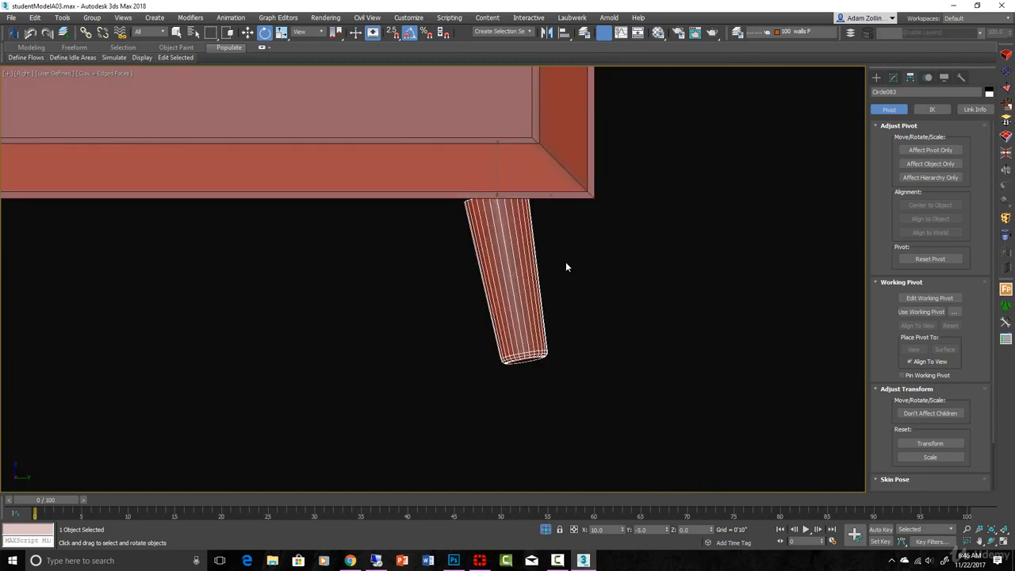
pyautogui.click(893, 77)
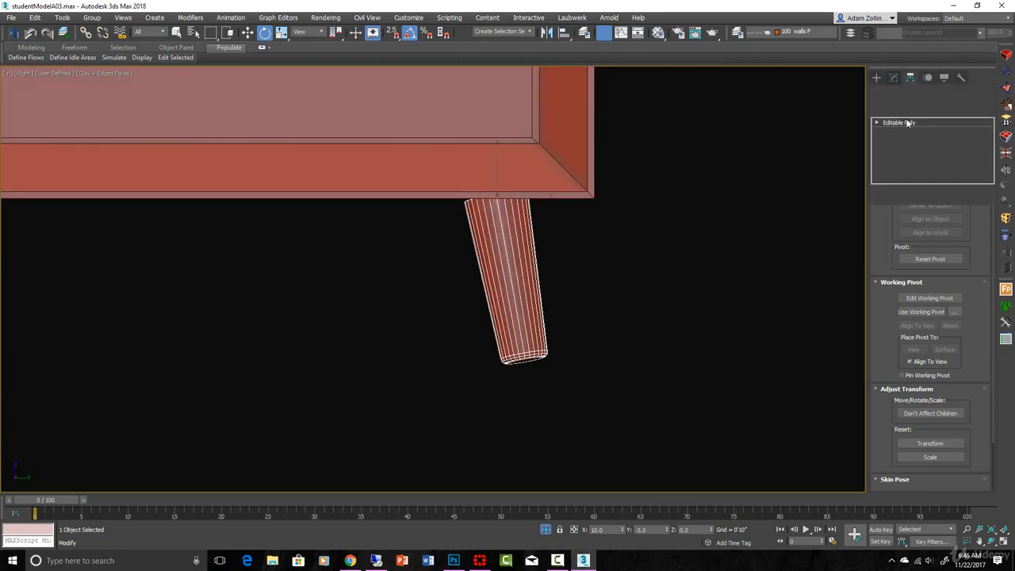
# Compare the leg with the console's legs in the browser's reference photo and undo its outward splay rotation
pyautogui.click(903, 229)
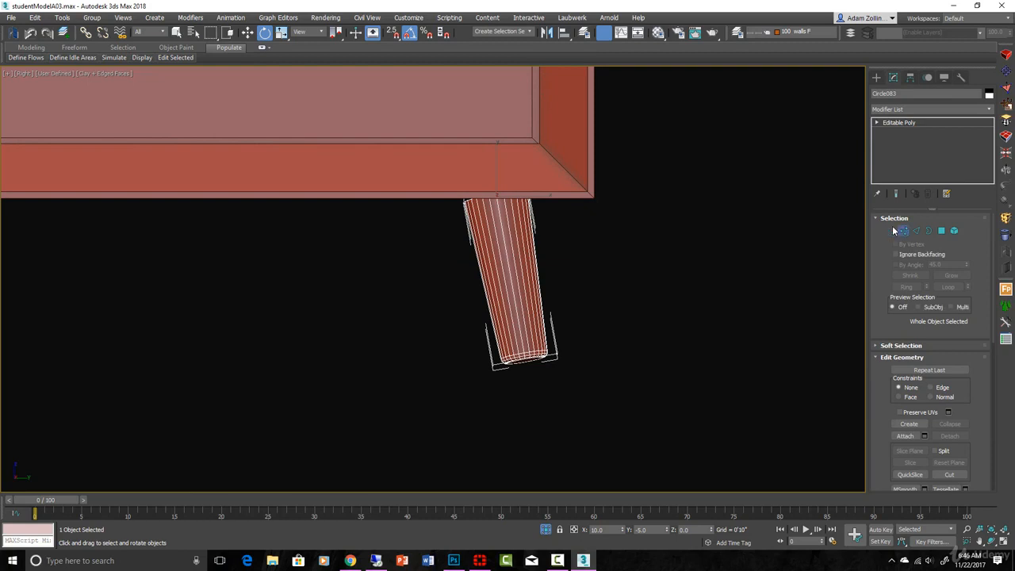
pyautogui.scroll(-1, 527, 209)
pyautogui.keyDown('alt'); pyautogui.moveTo(535, 217); pyautogui.dragTo(567, 251, button='middle'); pyautogui.keyUp('alt')
pyautogui.press('r')
pyautogui.scroll(1, 567, 250)
pyautogui.press('z')
pyautogui.scroll(-8, 554, 251)
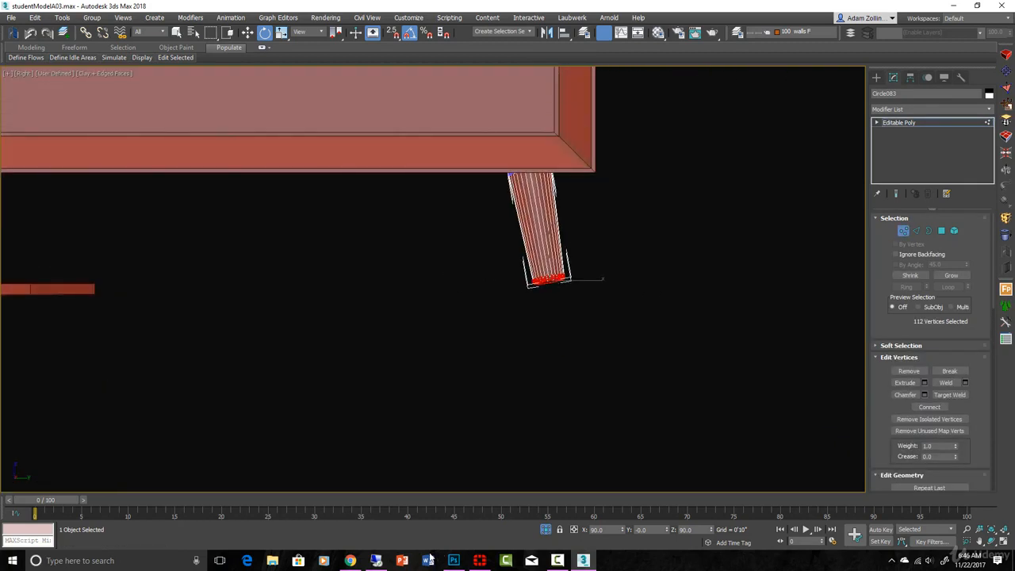
pyautogui.click(349, 561)
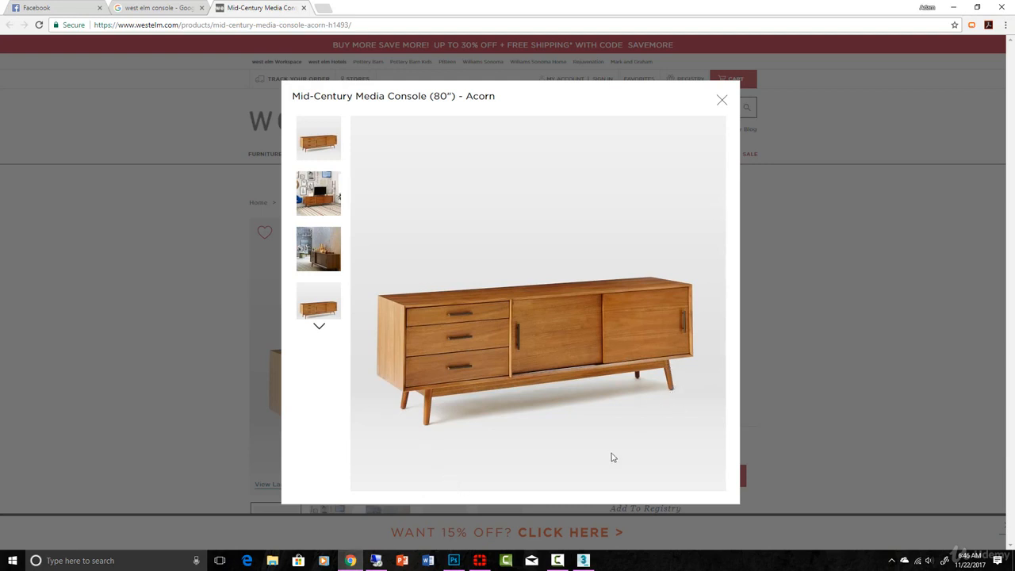
pyautogui.click(582, 560)
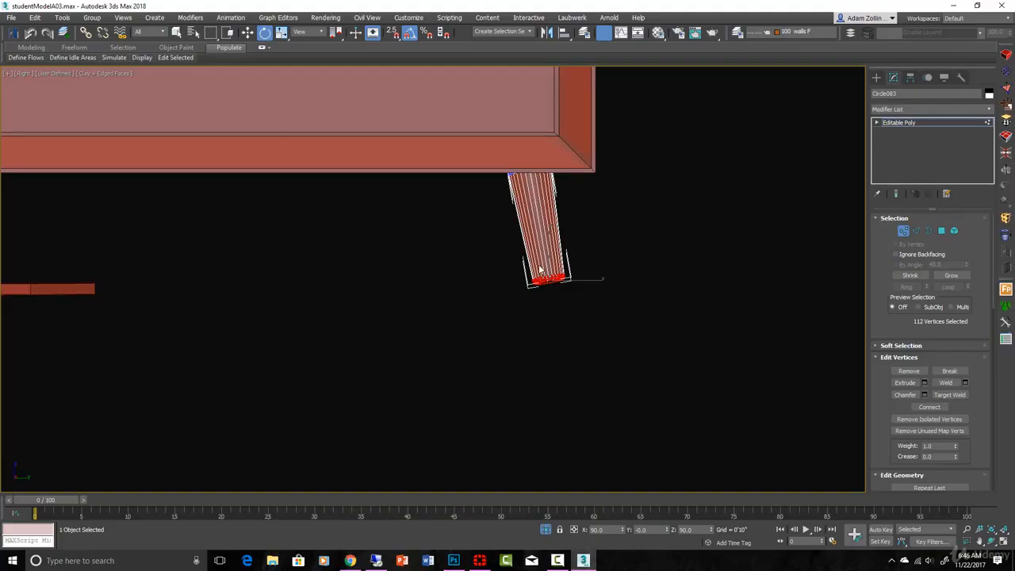
pyautogui.hotkey('ctrl', 'z')
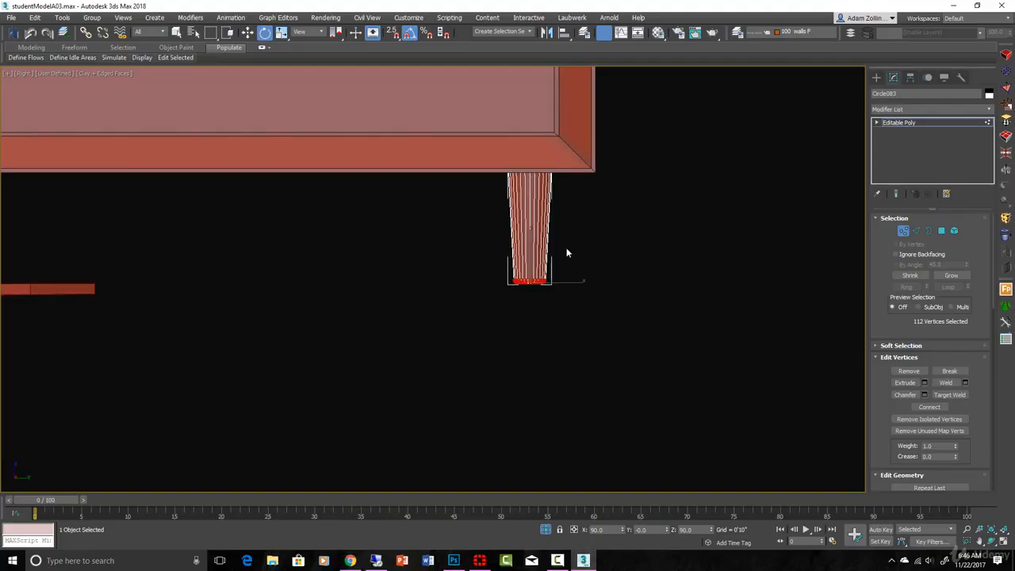
# Select the whole leg element and scale it down horizontally in the Top view to make the leg slimmer
pyautogui.click(954, 230)
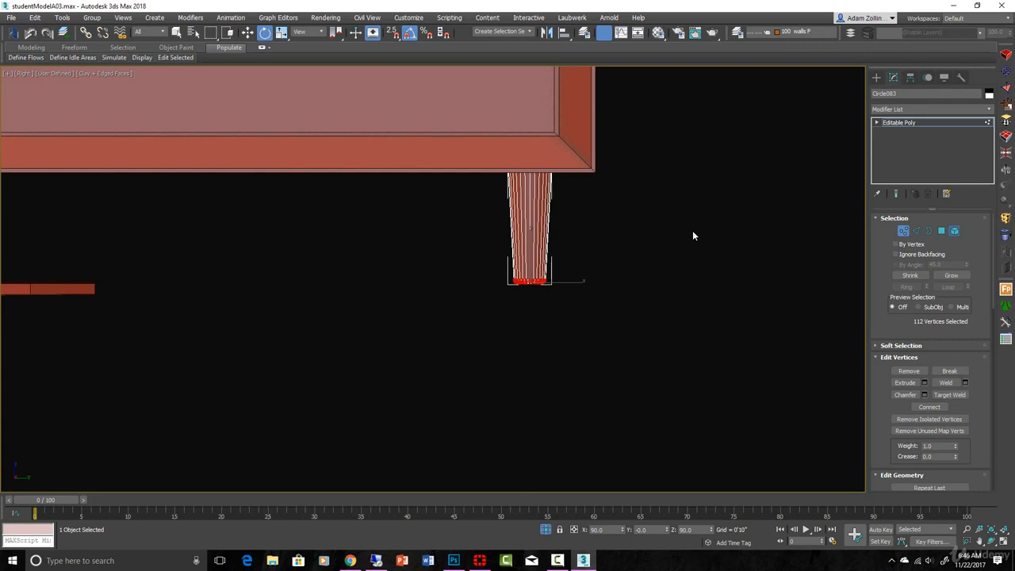
pyautogui.scroll(-3, 562, 244)
pyautogui.scroll(-2, 560, 245)
pyautogui.click(552, 242)
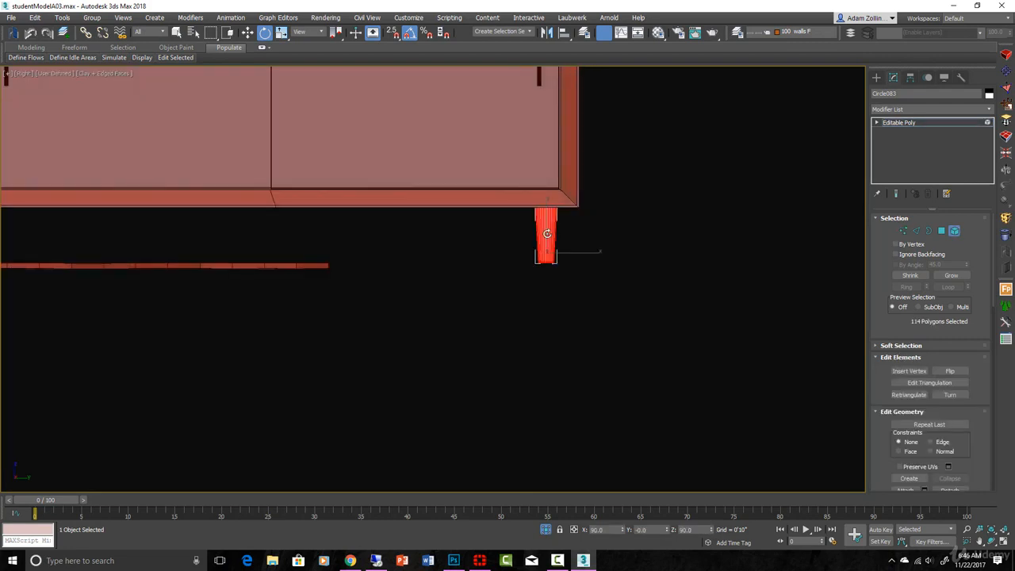
pyautogui.press('t')
pyautogui.press('z')
pyautogui.scroll(-6, 546, 238)
pyautogui.press('r')
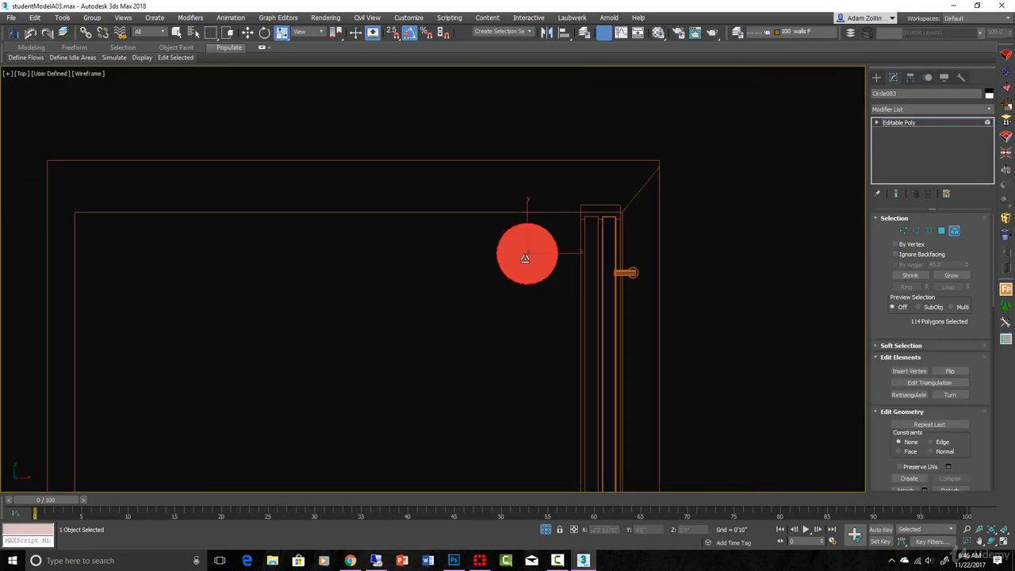
pyautogui.moveTo(521, 279); pyautogui.dragTo(514, 294)
pyautogui.press('r')
pyautogui.press('z')
pyautogui.scroll(-3, 535, 280)
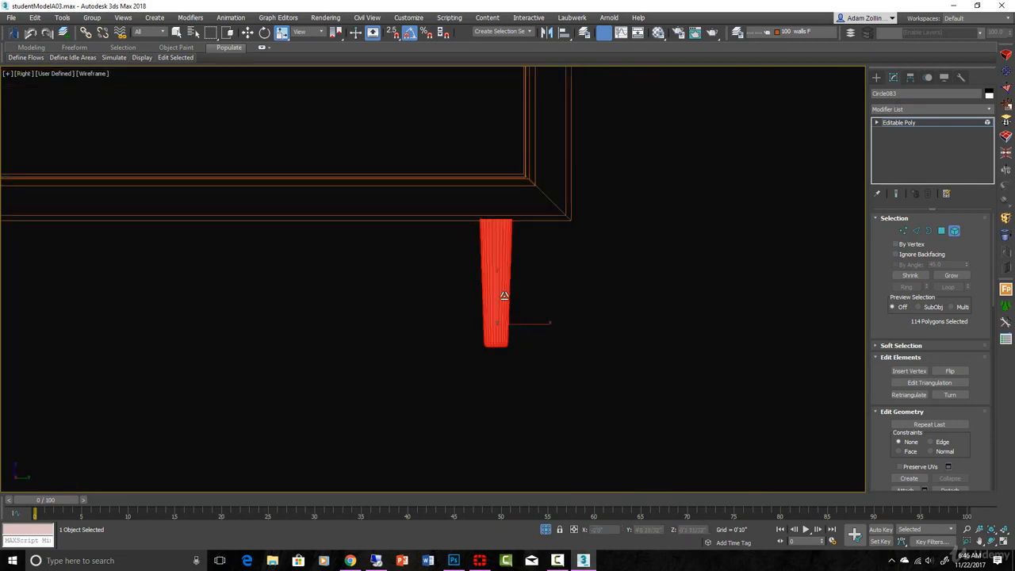
# Select the leg's long vertical edges in the Right view and connect them with one horizontal edge loop
pyautogui.scroll(4, 504, 296)
pyautogui.click(917, 231)
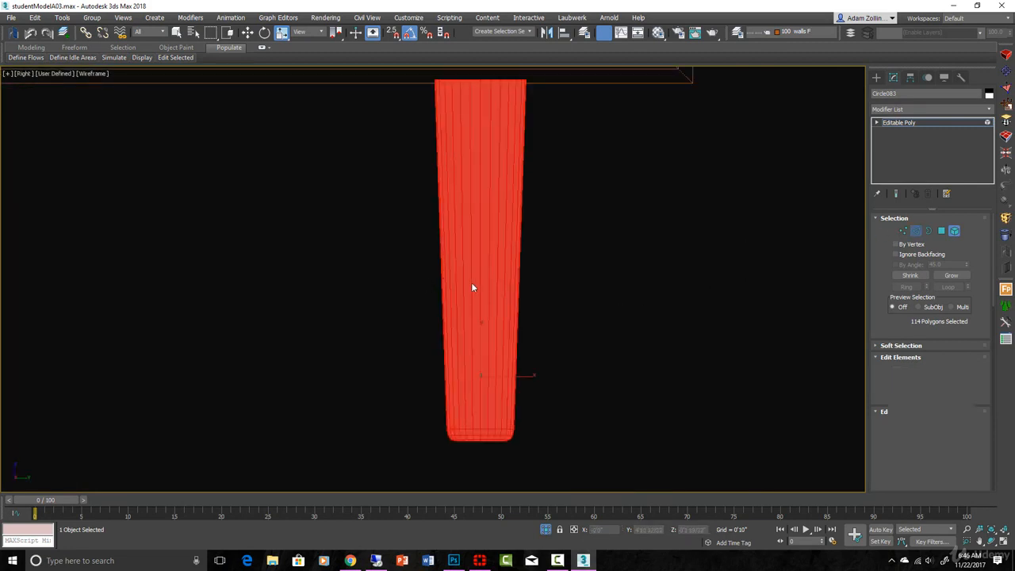
pyautogui.moveTo(500, 285); pyautogui.dragTo(510, 286, button='middle')
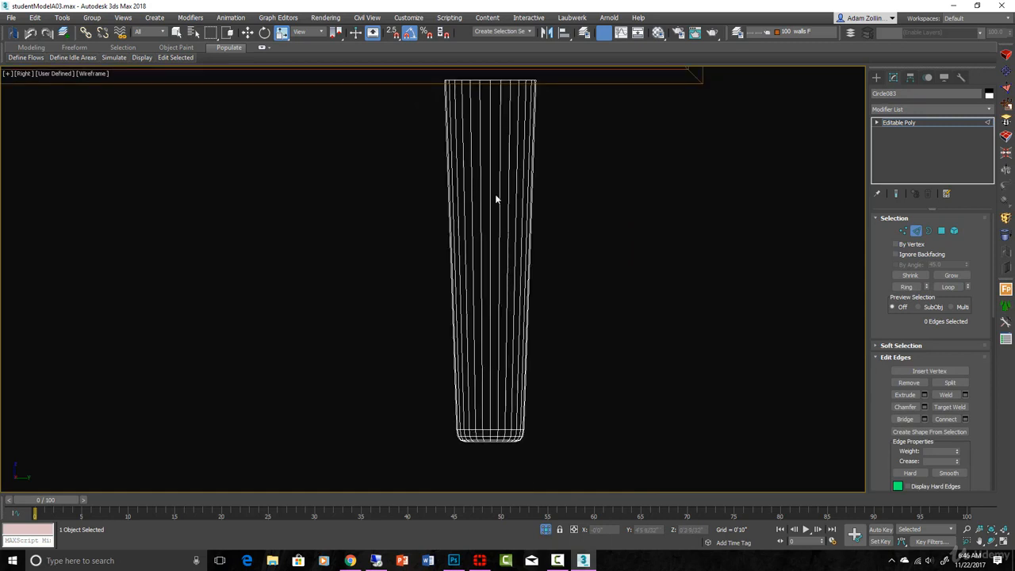
pyautogui.moveTo(564, 211); pyautogui.dragTo(380, 191)
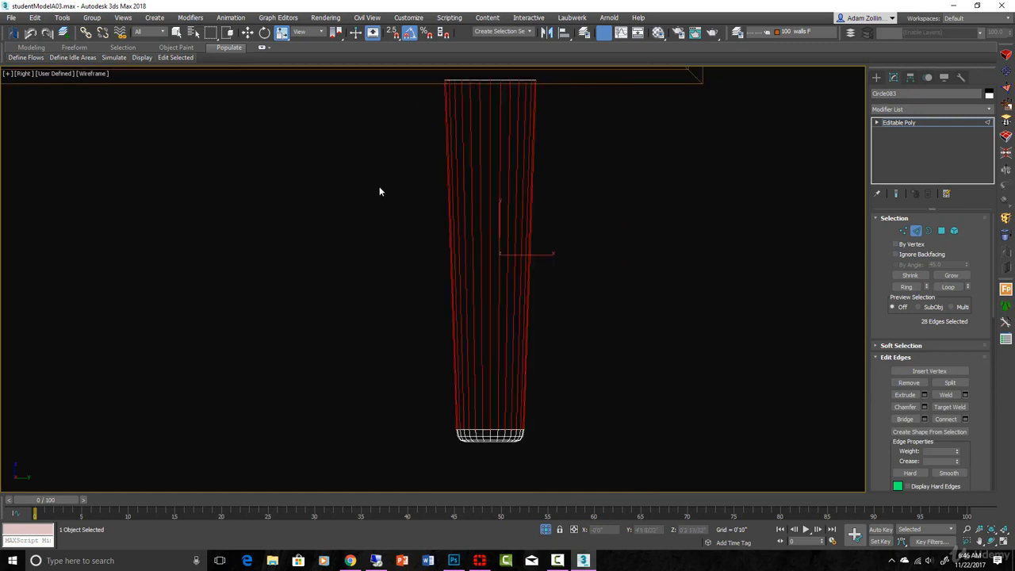
pyautogui.click(948, 419)
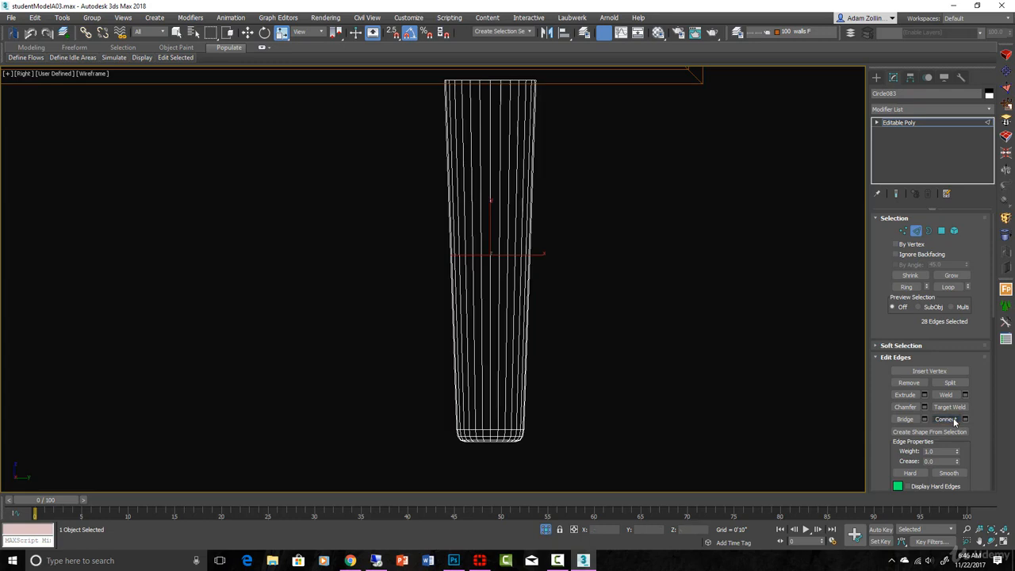
# Raise the leg's new edge loop slightly and widen it to almost the width of the leg's top
pyautogui.press('w')
pyautogui.moveTo(499, 241)
pyautogui.mouseDown()
pyautogui.moveTo(510, 201)
pyautogui.moveTo(492, 220)
pyautogui.moveTo(493, 247)
pyautogui.moveTo(494, 238)
pyautogui.mouseUp()
pyautogui.press('q')
pyautogui.click(247, 32)
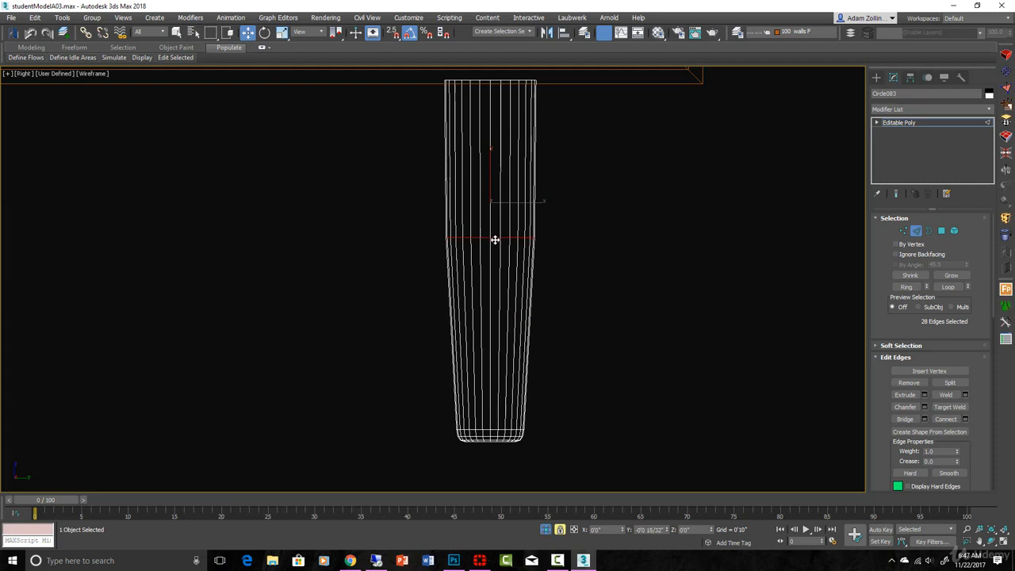
# Chamfer the leg's middle edge loop by 1 inch into evenly spaced loops and leave edge editing
pyautogui.click(915, 231)
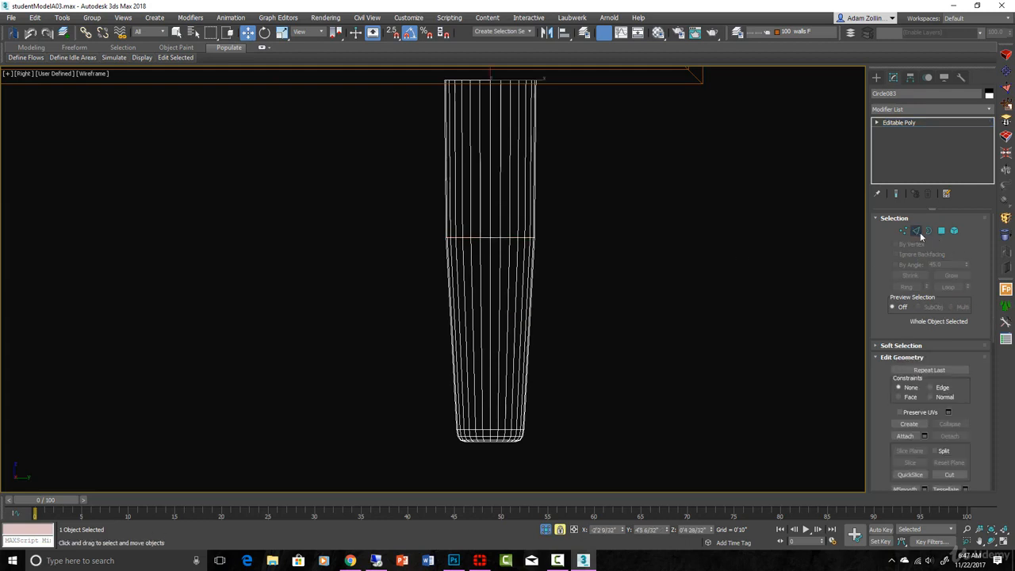
pyautogui.press('2')
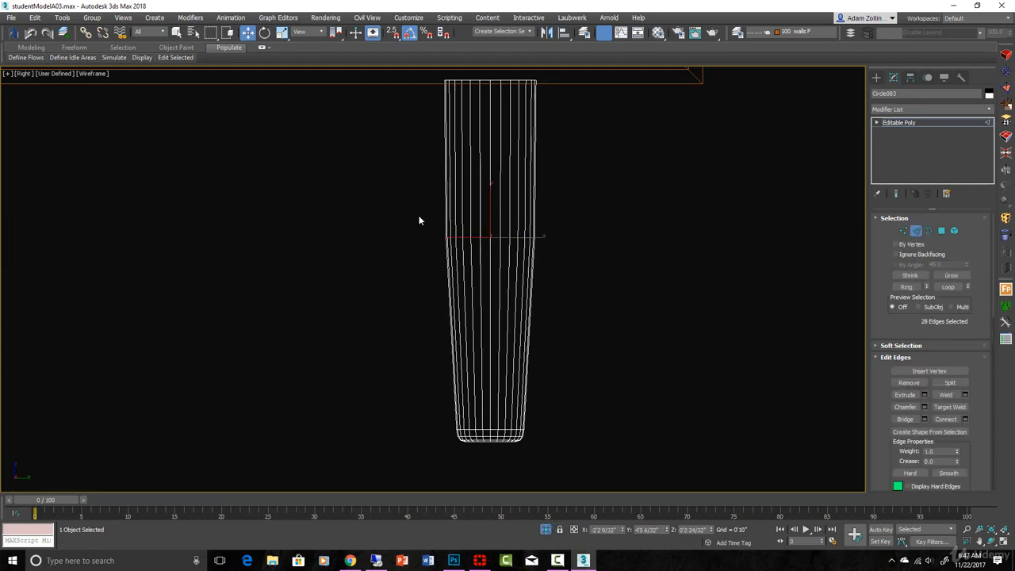
pyautogui.click(924, 407)
pyautogui.moveTo(441, 301); pyautogui.dragTo(441, 229)
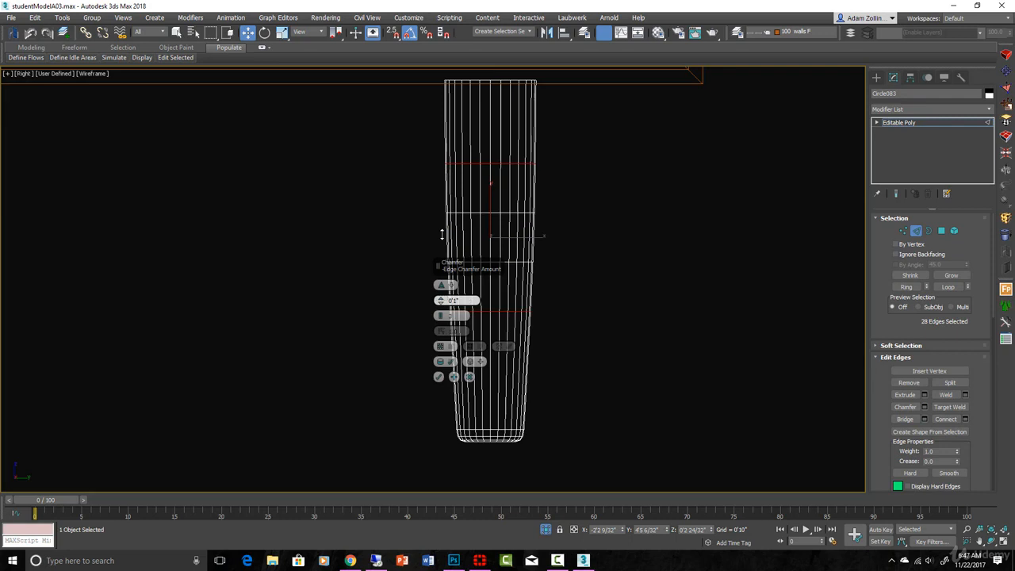
pyautogui.click(440, 379)
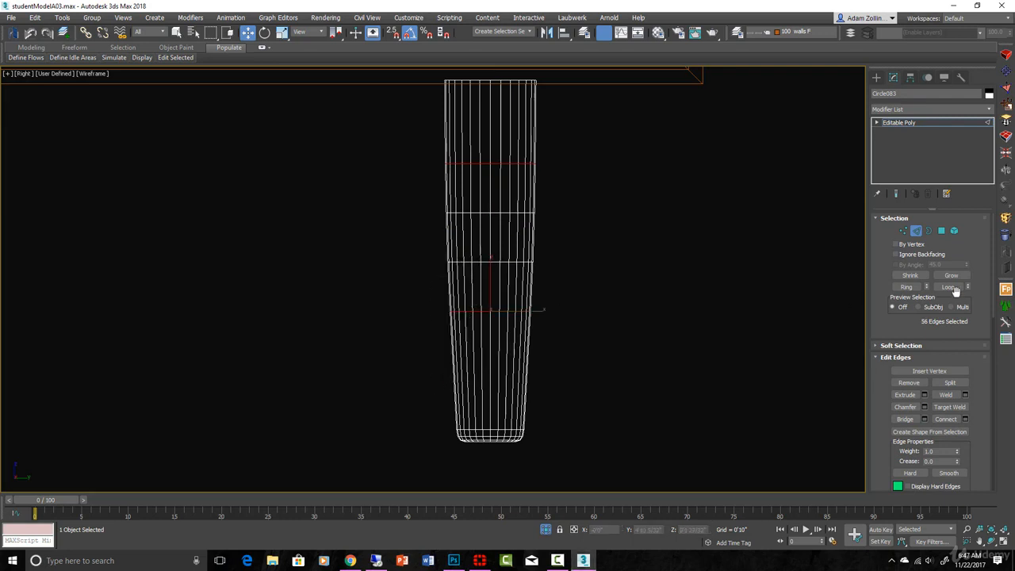
pyautogui.click(916, 230)
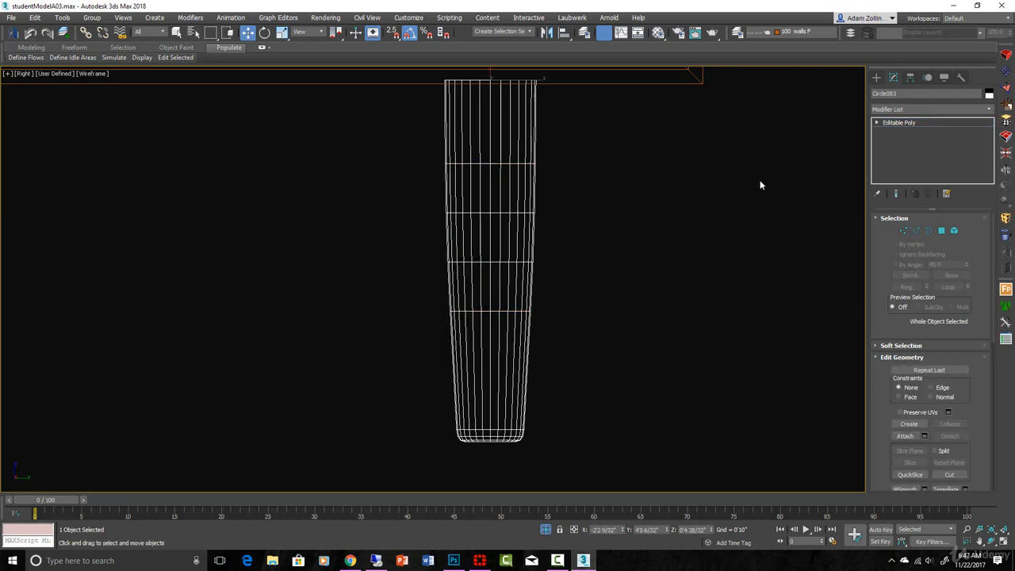
# Apply a TurboSmooth modifier to the leg
pyautogui.click(989, 111)
pyautogui.scroll(-10, 930, 390)
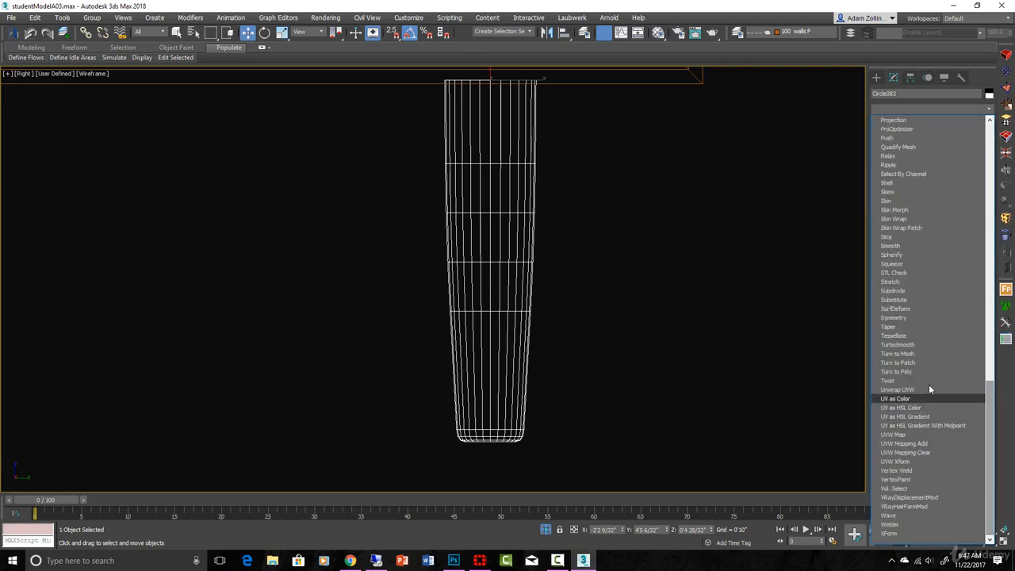
pyautogui.click(904, 344)
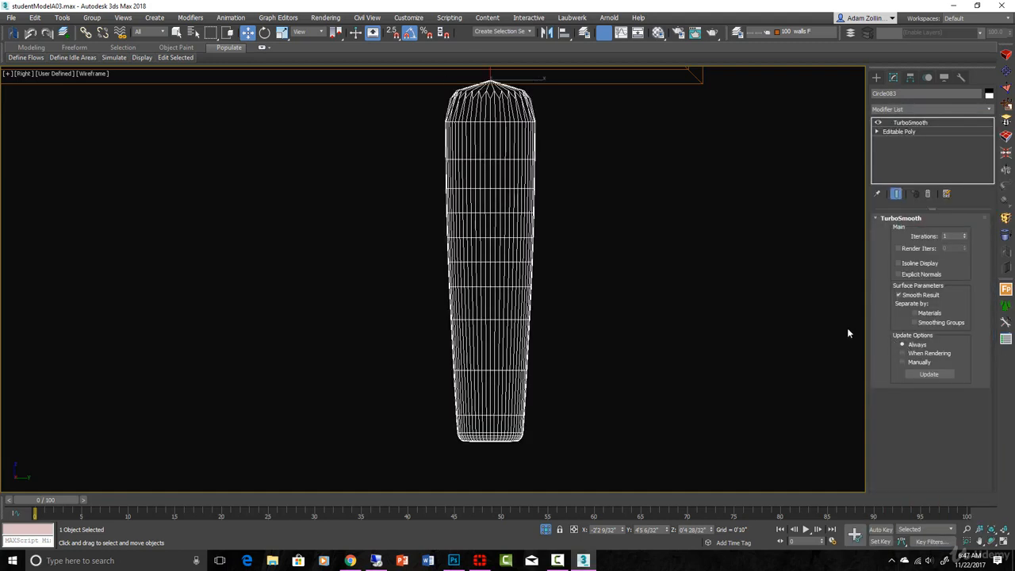
pyautogui.moveTo(661, 270); pyautogui.dragTo(655, 313, button='middle')
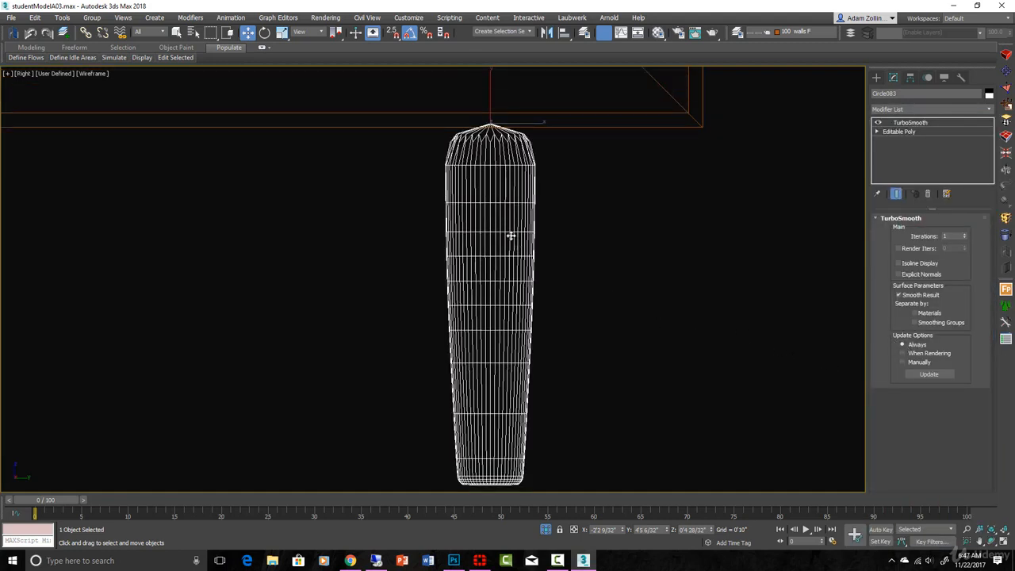
pyautogui.scroll(2, 496, 142)
# Delete the cap polygon at the leg's top end and return to the TurboSmooth level
pyautogui.click(877, 131)
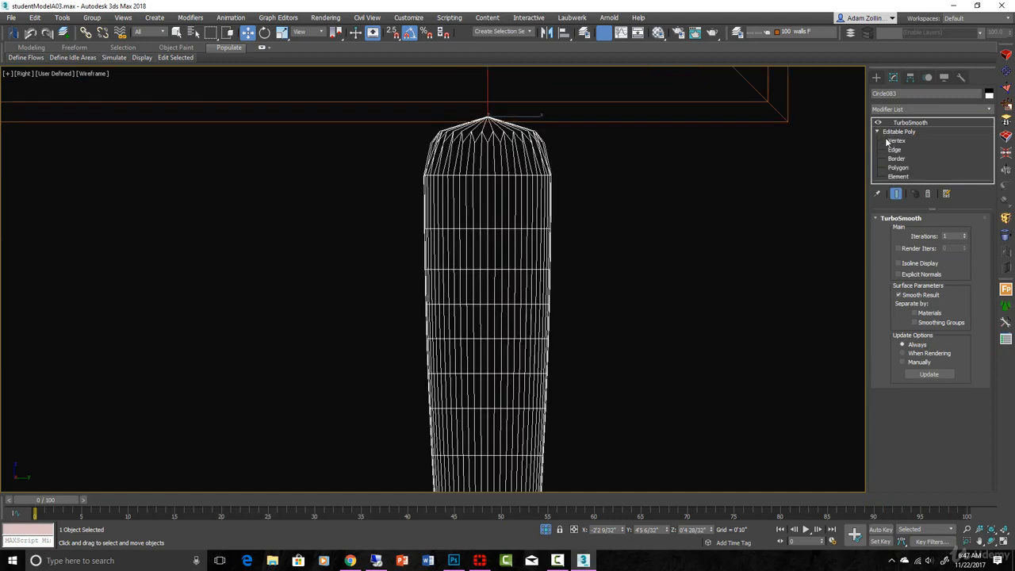
pyautogui.press('1')
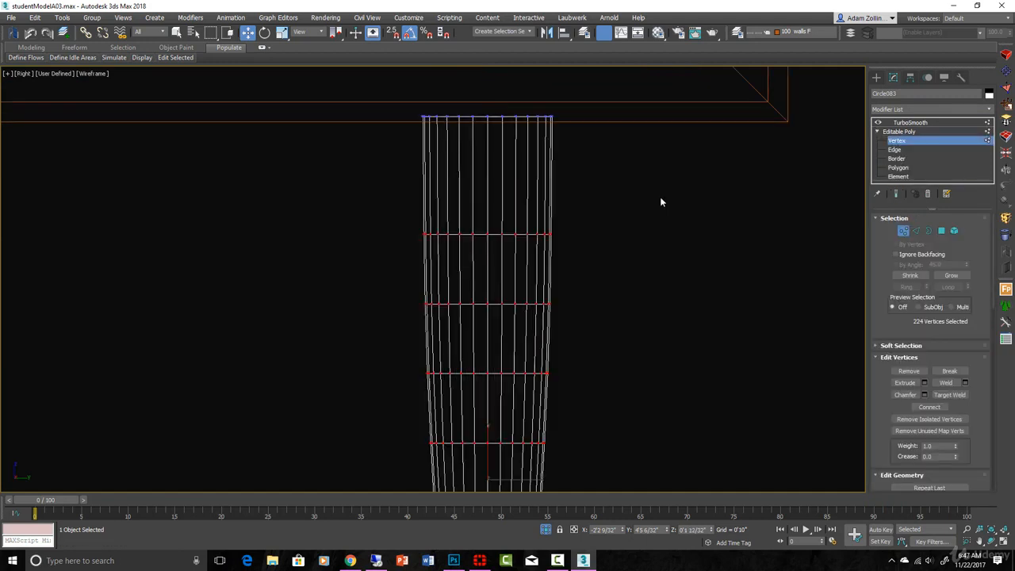
pyautogui.click(898, 167)
pyautogui.click(408, 109)
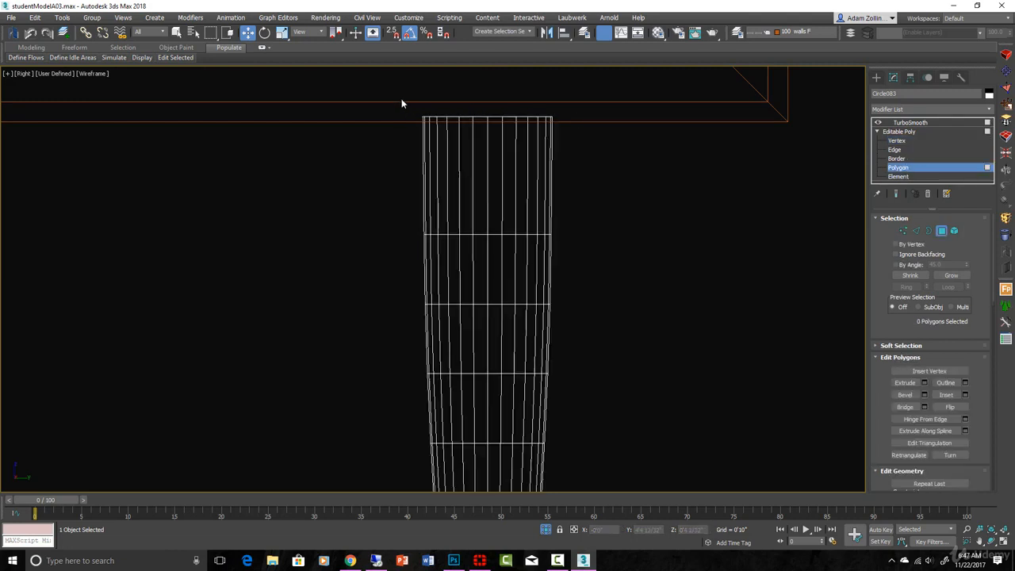
pyautogui.moveTo(401, 103); pyautogui.dragTo(572, 133)
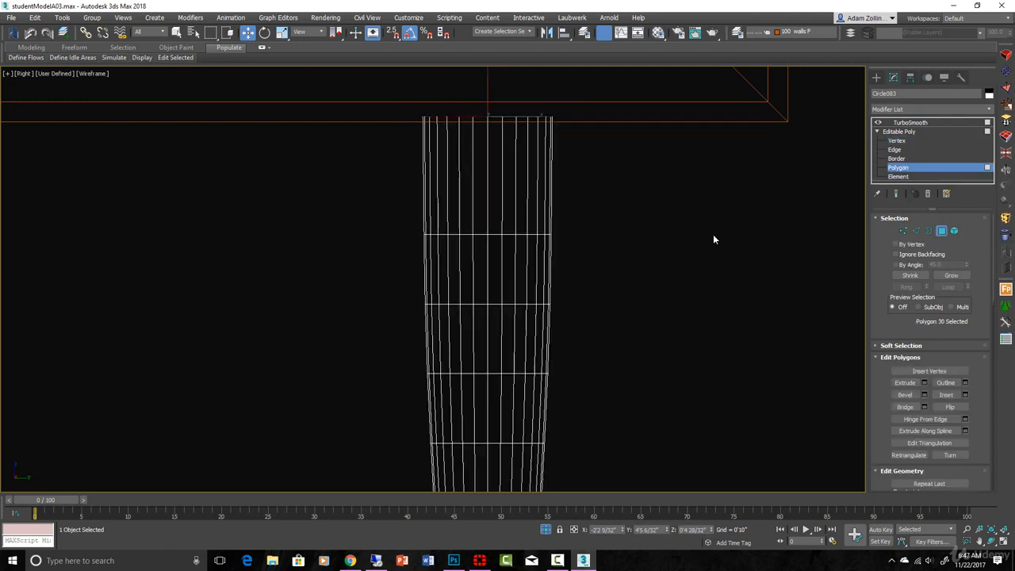
pyautogui.click(917, 125)
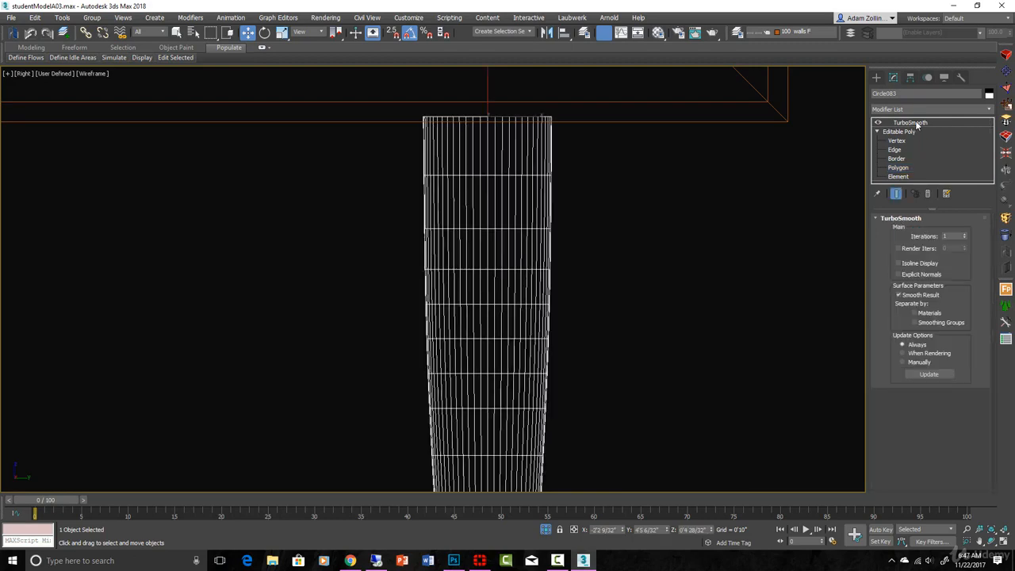
# Inspect the smoothed leg shaded with edged faces, in an orbited view and in the Right view beneath the cabinet
pyautogui.scroll(-4, 650, 151)
pyautogui.keyDown('alt'); pyautogui.moveTo(651, 152); pyautogui.dragTo(617, 176, button='middle'); pyautogui.keyUp('alt')
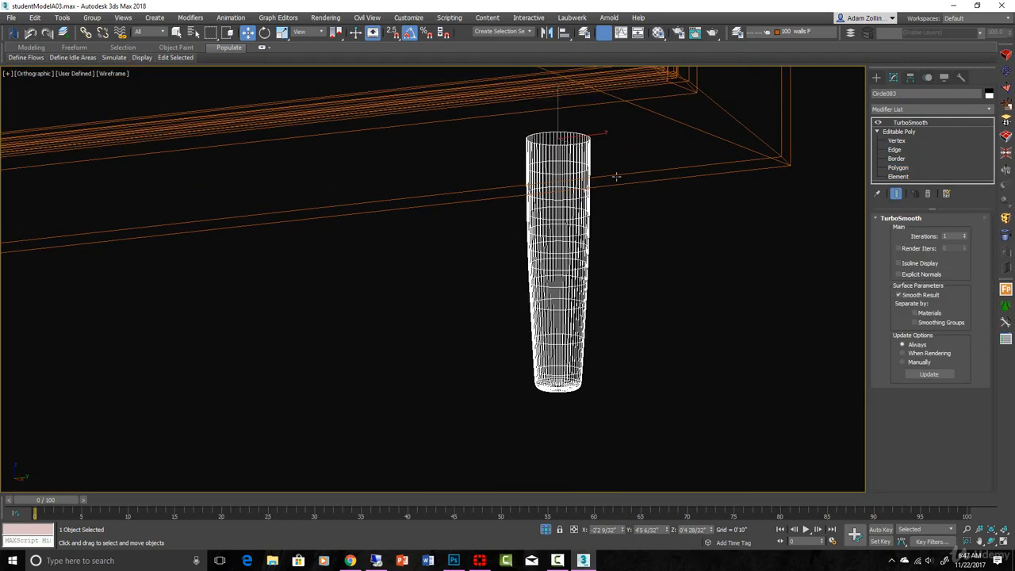
pyautogui.press('F3')
pyautogui.moveTo(644, 234)
pyautogui.keyDown('alt'); pyautogui.mouseDown(button='middle')
pyautogui.moveTo(631, 249)
pyautogui.moveTo(640, 280)
pyautogui.mouseUp(button='middle'); pyautogui.keyUp('alt')
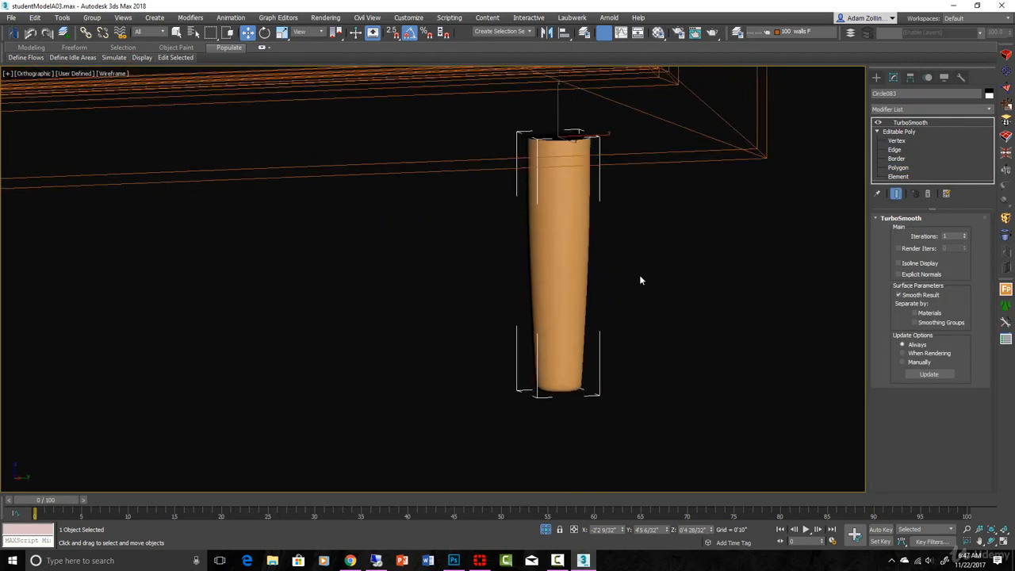
pyautogui.press('F4')
pyautogui.scroll(2, 597, 360)
pyautogui.press('r')
pyautogui.press('z')
pyautogui.scroll(-6, 573, 338)
pyautogui.scroll(2, 553, 331)
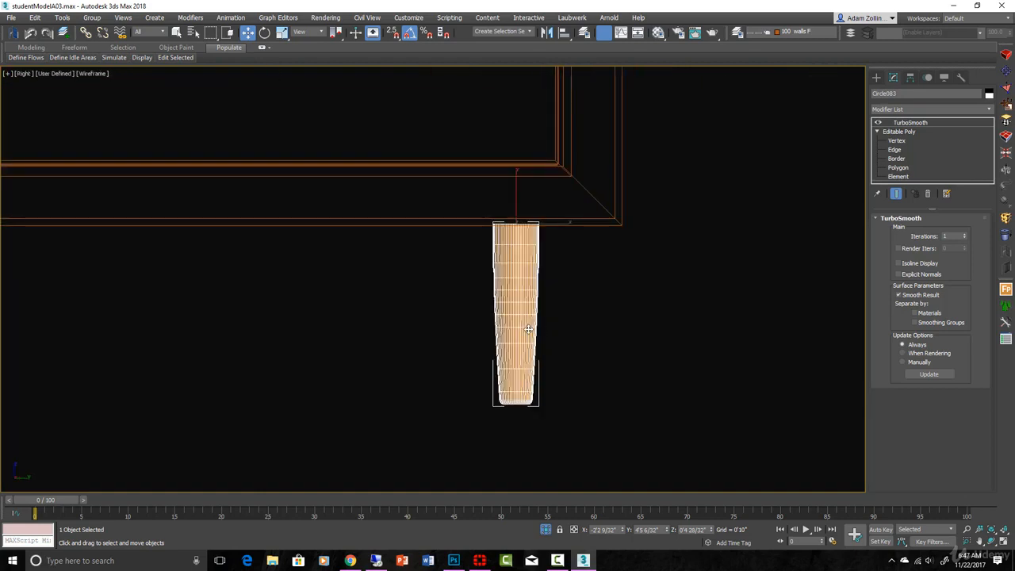
pyautogui.scroll(2, 528, 329)
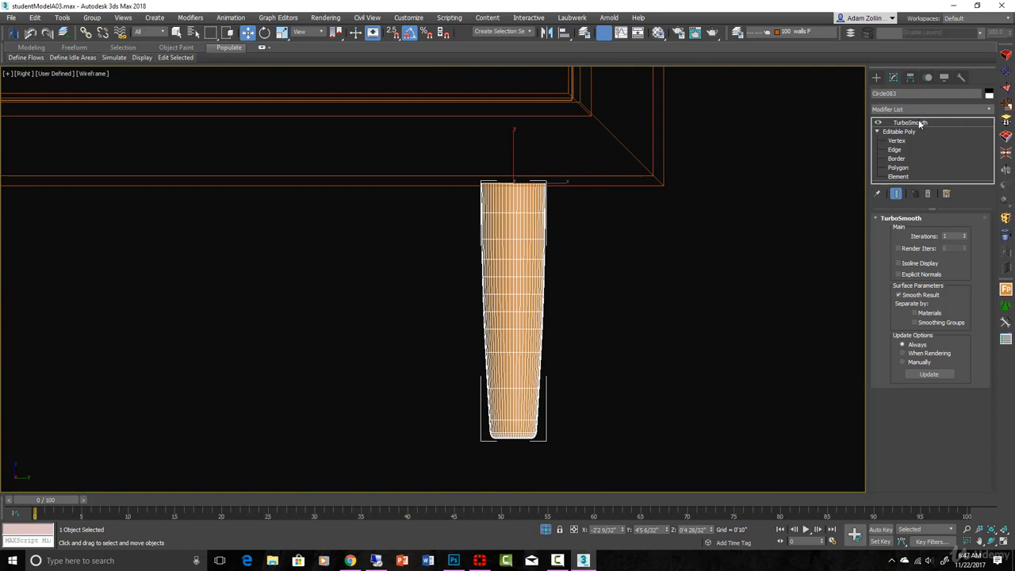
pyautogui.scroll(-5, 598, 314)
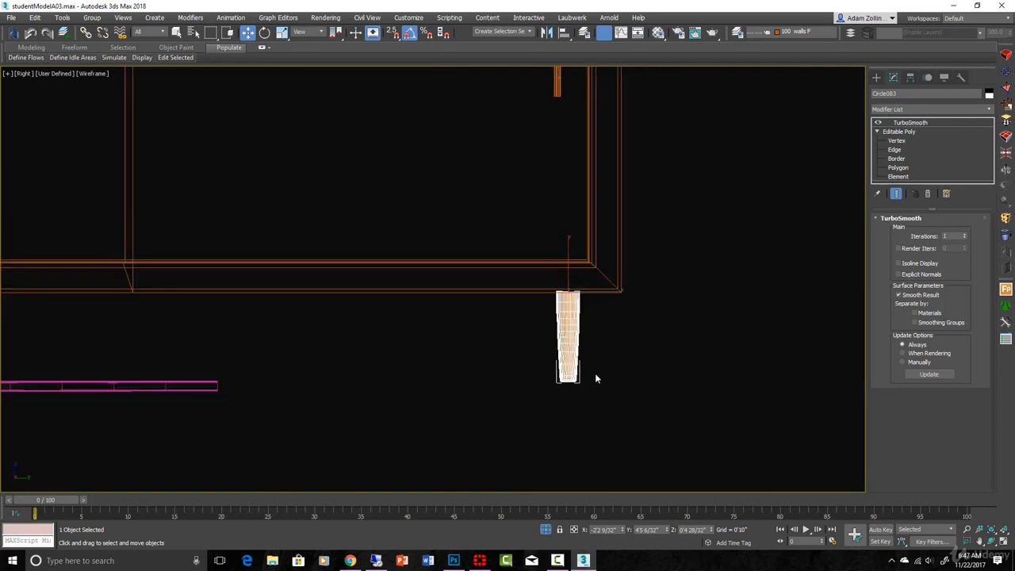
pyautogui.scroll(3, 596, 373)
# Turn off the TurboSmooth effect on the leg while keeping the modifier in its stack
pyautogui.click(878, 123)
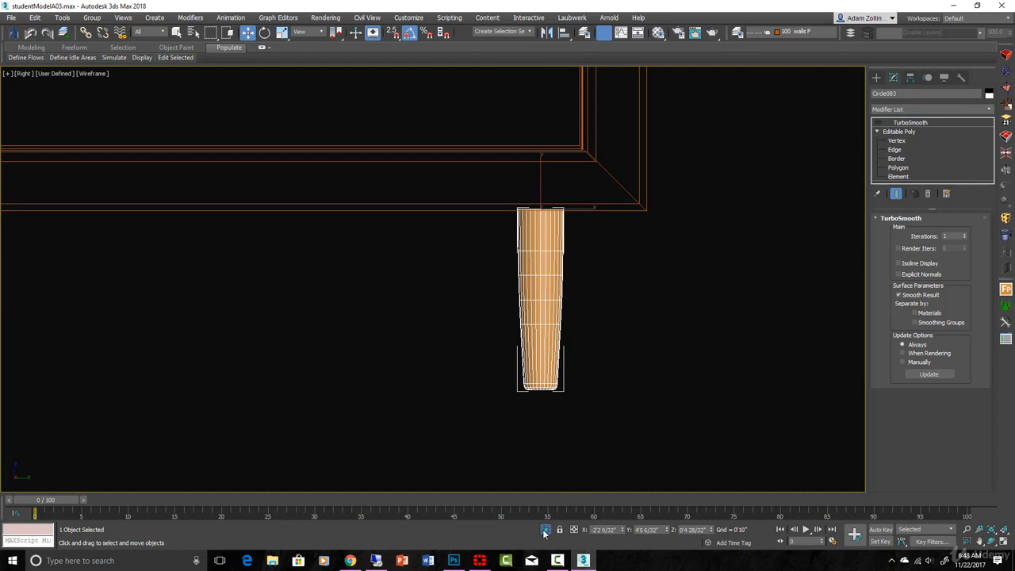
pyautogui.rightClick(553, 393)
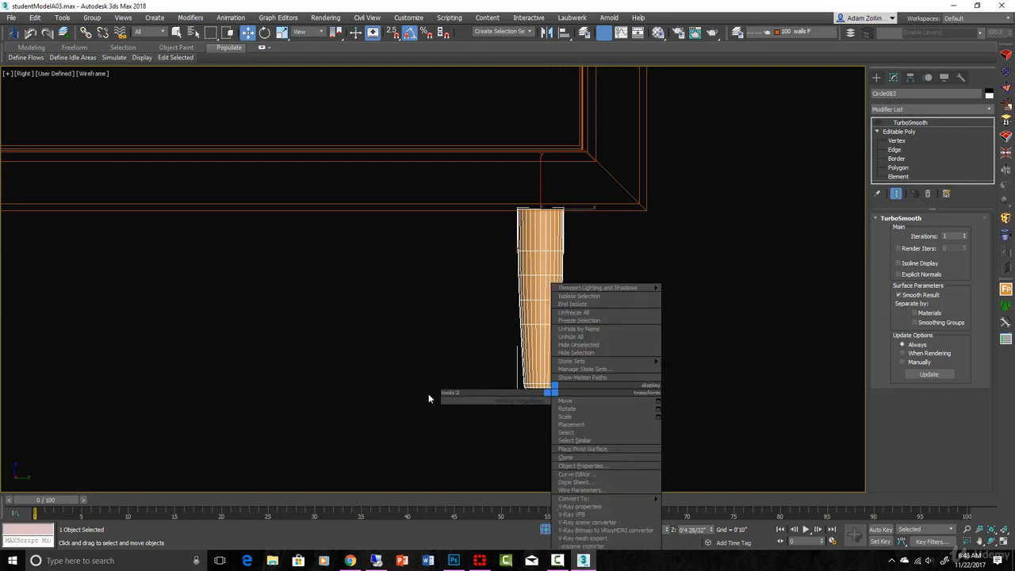
pyautogui.click(399, 435)
pyautogui.click(544, 346)
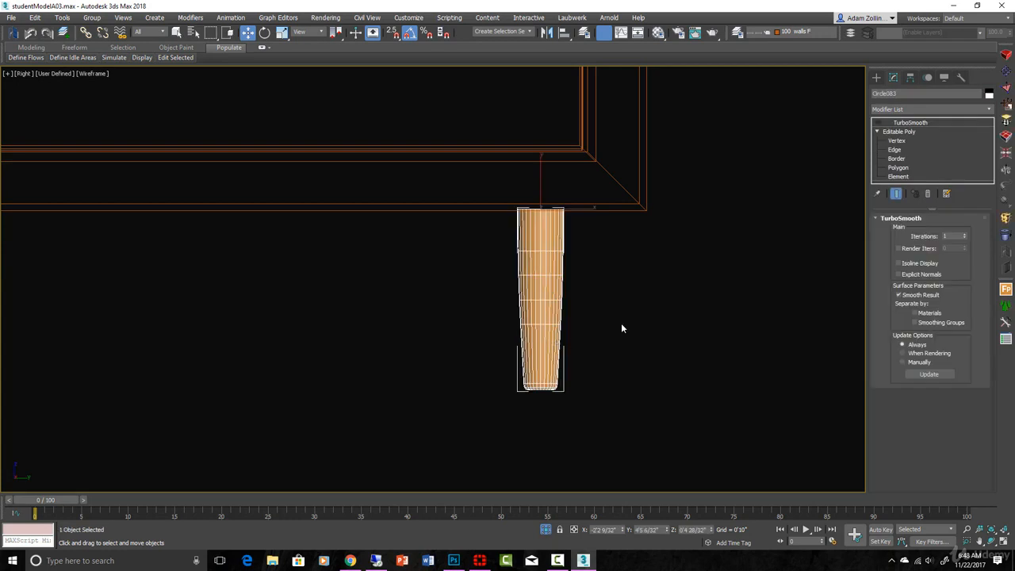
# Remove the leg's TurboSmooth modifier and apply an FFD 4x4x4 modifier instead
pyautogui.click(878, 123)
pyautogui.click(927, 193)
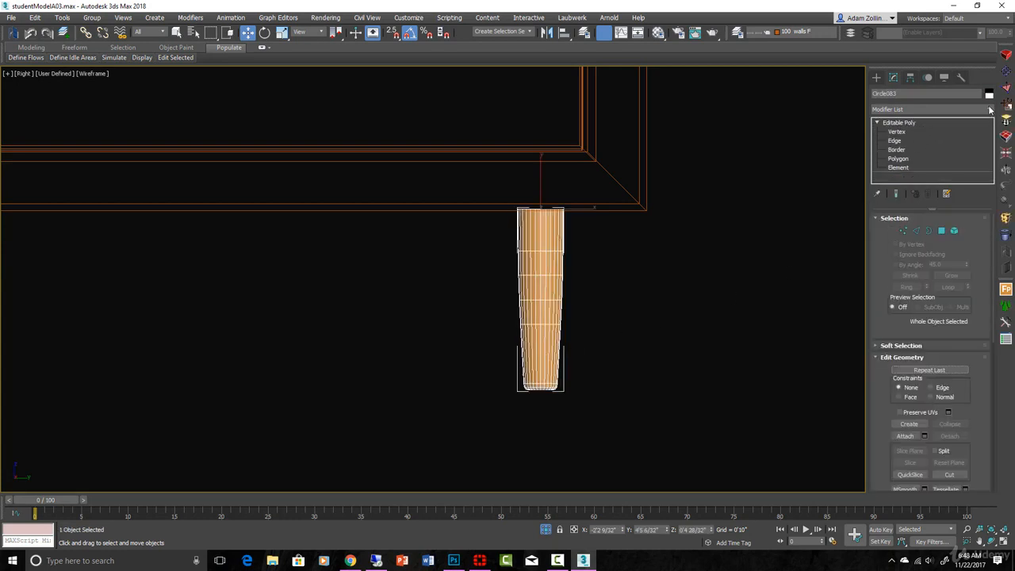
pyautogui.click(988, 111)
pyautogui.scroll(-10, 987, 184)
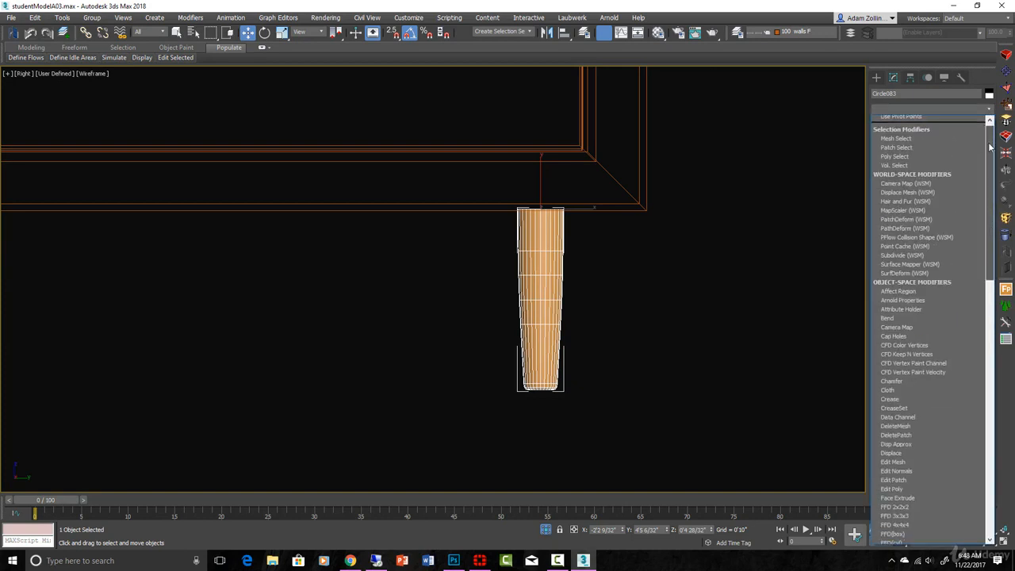
pyautogui.scroll(-2, 986, 184)
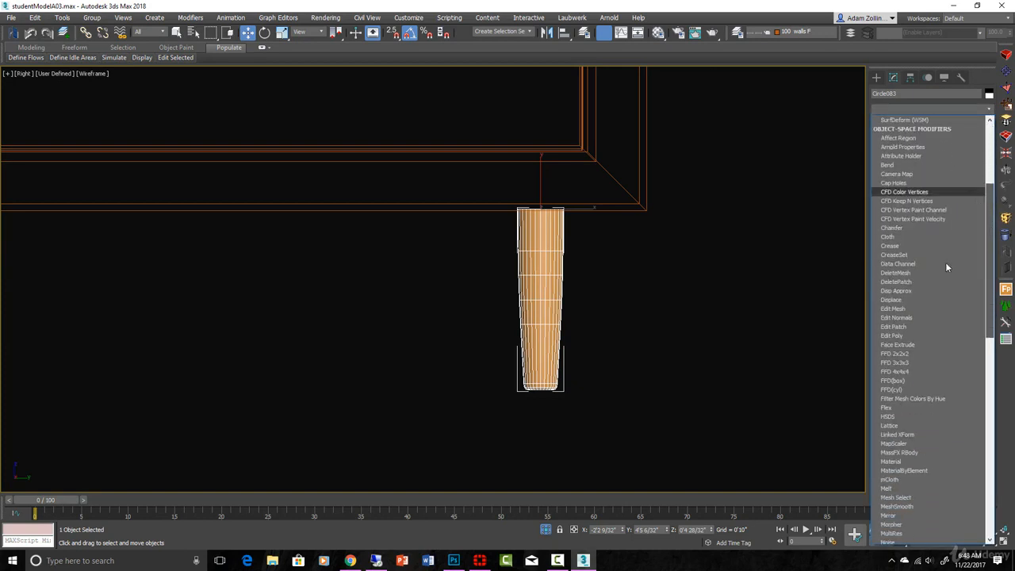
pyautogui.click(904, 371)
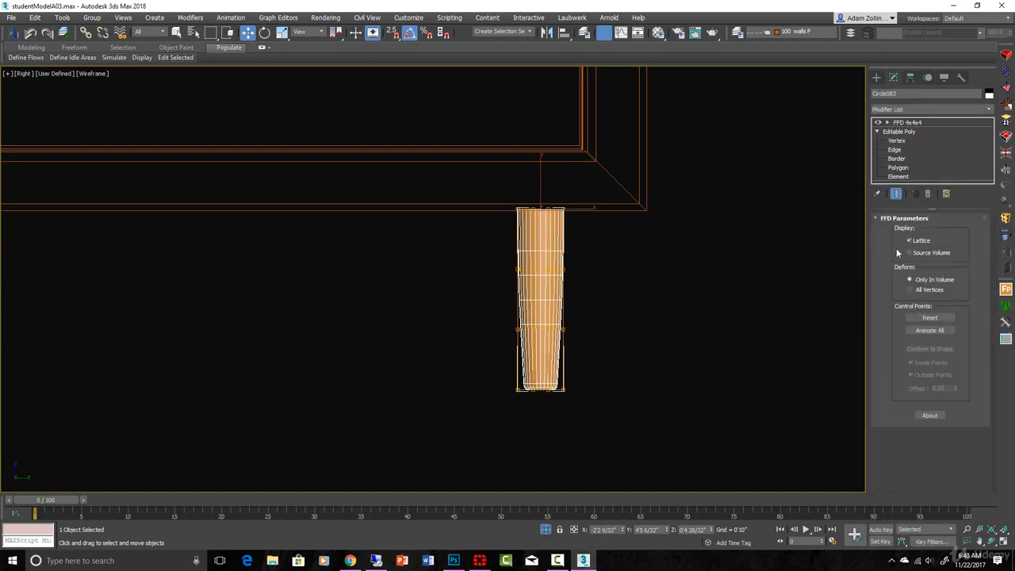
# In the Right view, shift the lower three rows of FFD control points progressively outward so the leg slants toward the cabinet's end
pyautogui.click(887, 123)
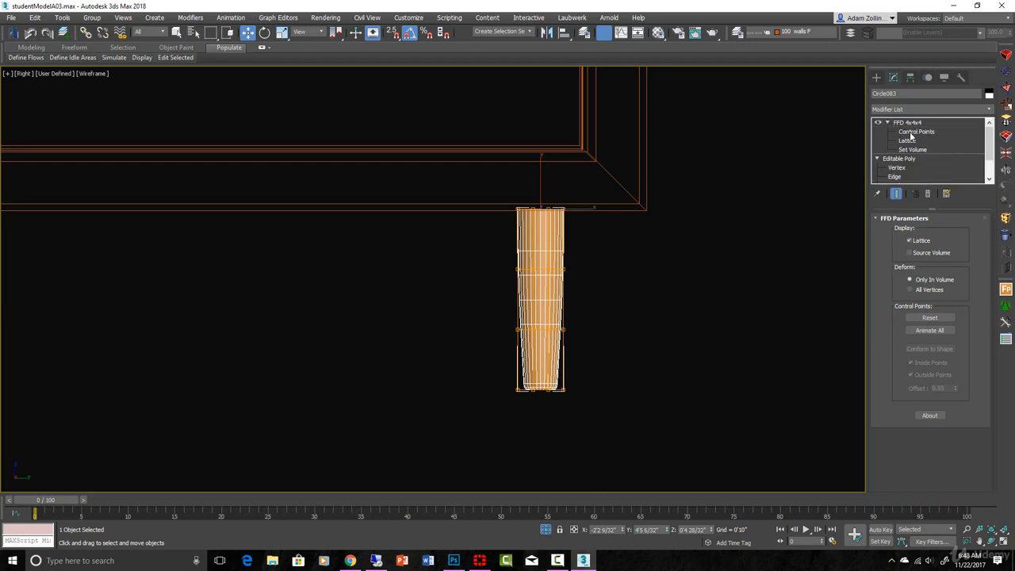
pyautogui.click(912, 132)
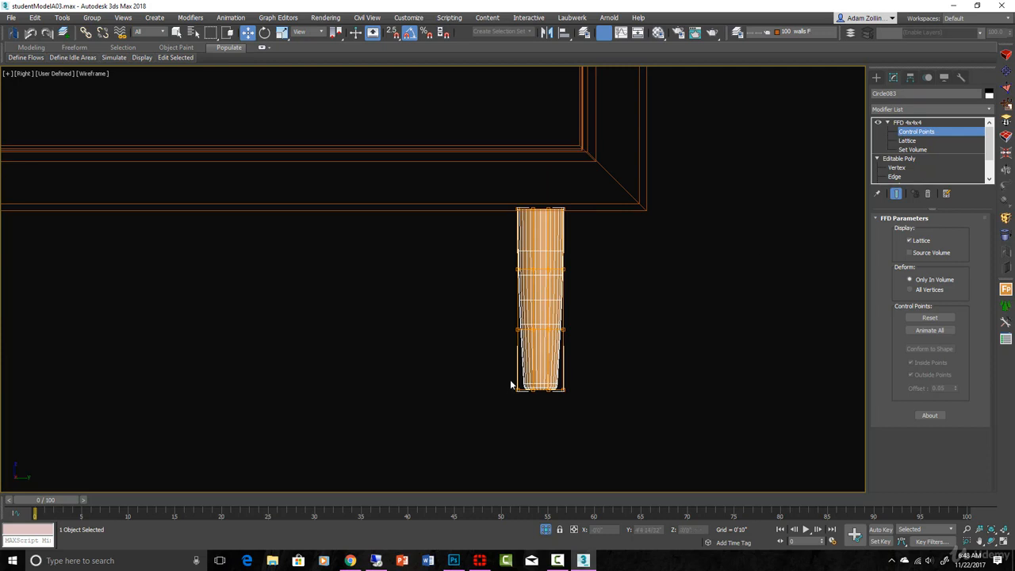
pyautogui.moveTo(502, 354); pyautogui.dragTo(567, 400)
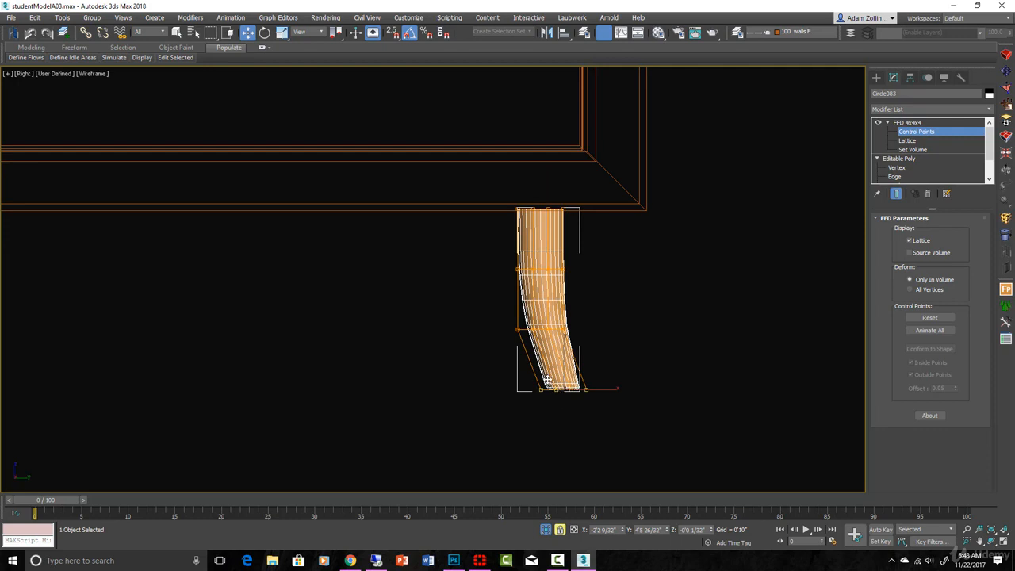
pyautogui.moveTo(497, 319); pyautogui.dragTo(577, 336)
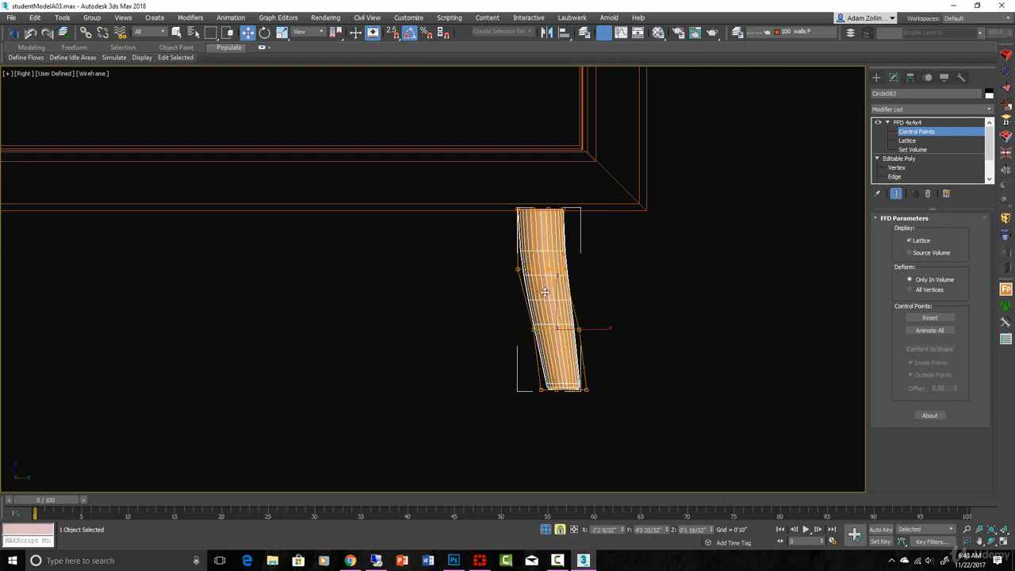
pyautogui.moveTo(511, 263); pyautogui.dragTo(568, 281)
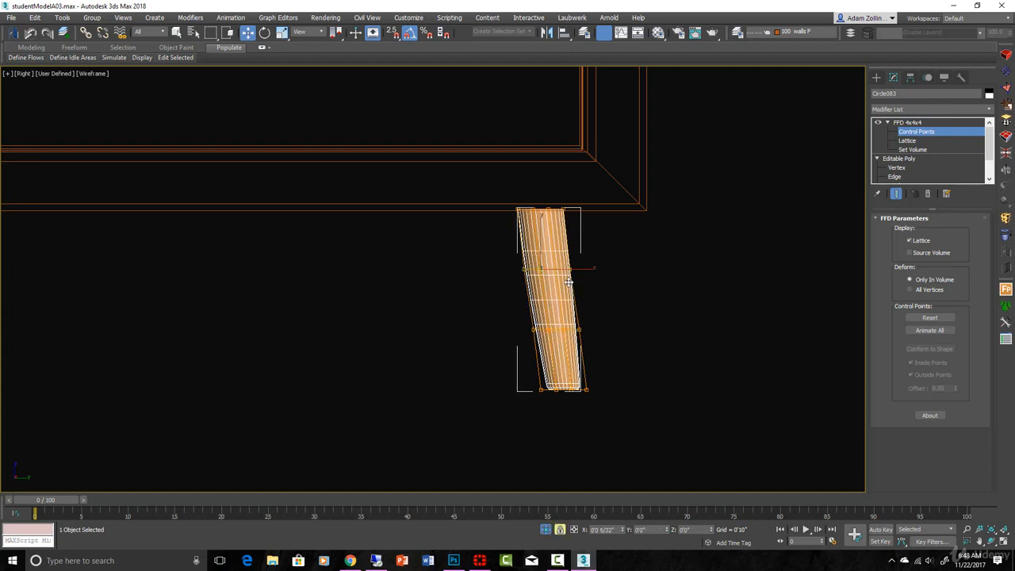
# In the Front view, shift the lower three rows of FFD control points progressively outward to give the leg an even slant
pyautogui.press('f')
pyautogui.scroll(-2, 589, 320)
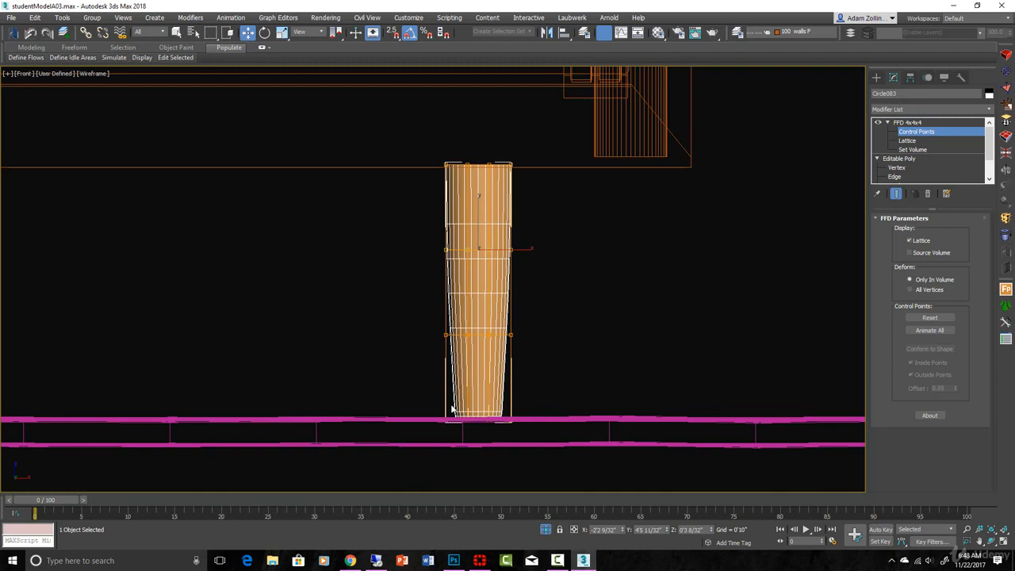
pyautogui.moveTo(451, 409); pyautogui.dragTo(525, 428)
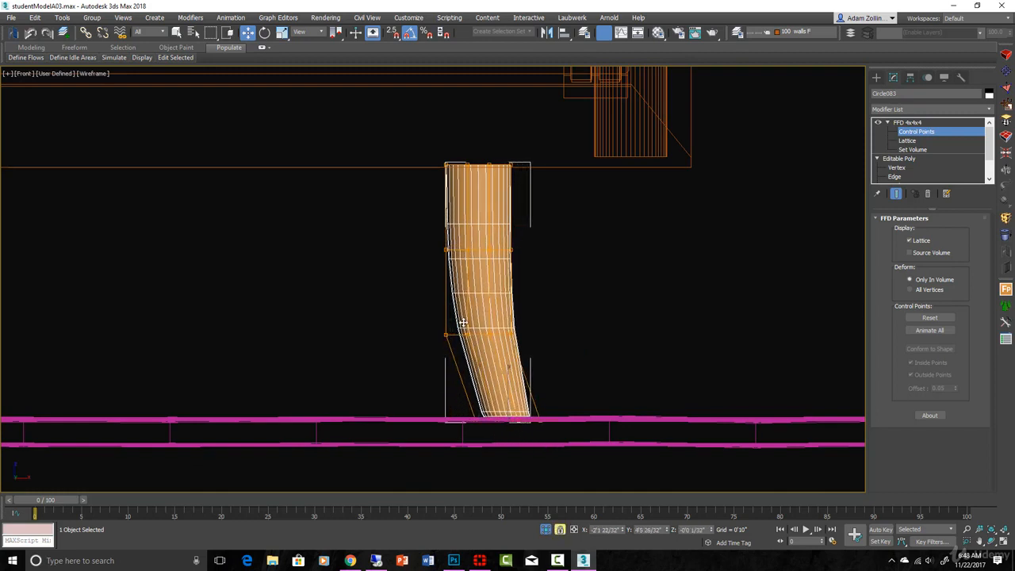
pyautogui.moveTo(433, 317); pyautogui.dragTo(518, 346)
pyautogui.moveTo(421, 227); pyautogui.dragTo(490, 264)
pyautogui.press('space')
pyautogui.press('space')
pyautogui.moveTo(448, 319); pyautogui.dragTo(506, 350)
pyautogui.press('space')
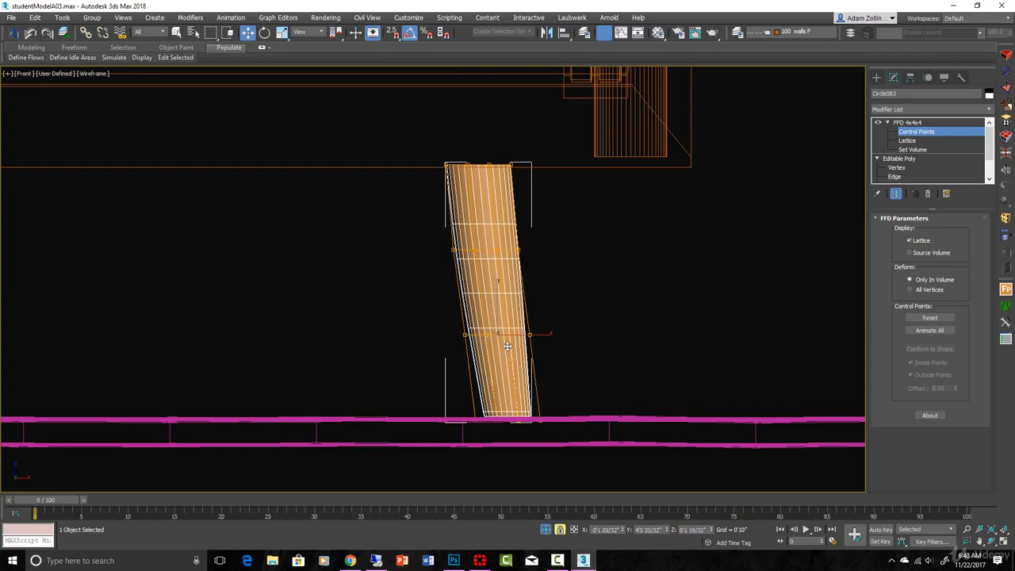
# Fine-tune the top row of FFD control points in the Right and Front views and leave control-point editing
pyautogui.scroll(-3, 531, 335)
pyautogui.keyDown('alt'); pyautogui.moveTo(542, 341); pyautogui.dragTo(494, 349, button='middle'); pyautogui.keyUp('alt')
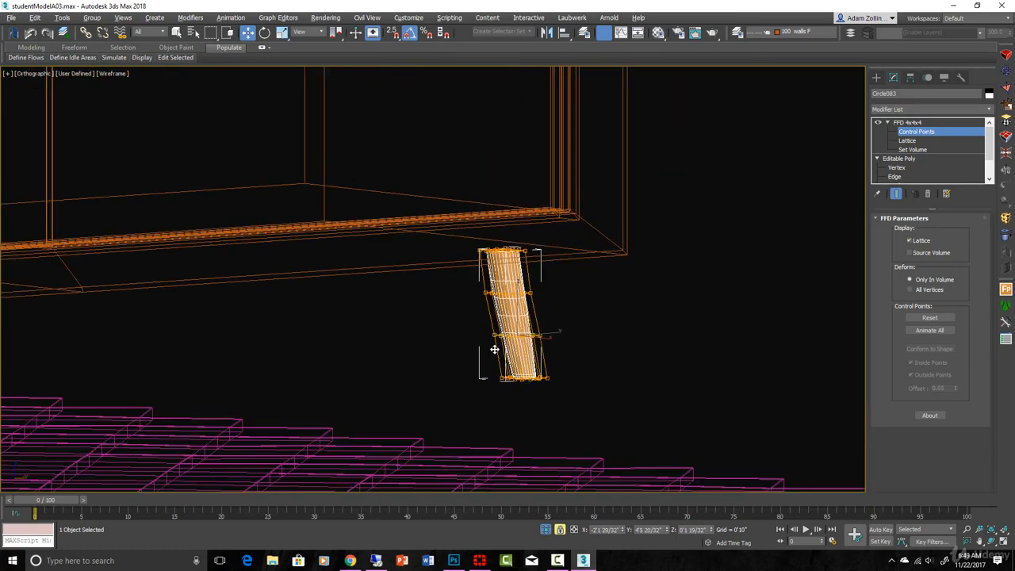
pyautogui.press('v')
pyautogui.press('r')
pyautogui.press('z')
pyautogui.press('space')
pyautogui.press('space')
pyautogui.moveTo(354, 84); pyautogui.dragTo(467, 113)
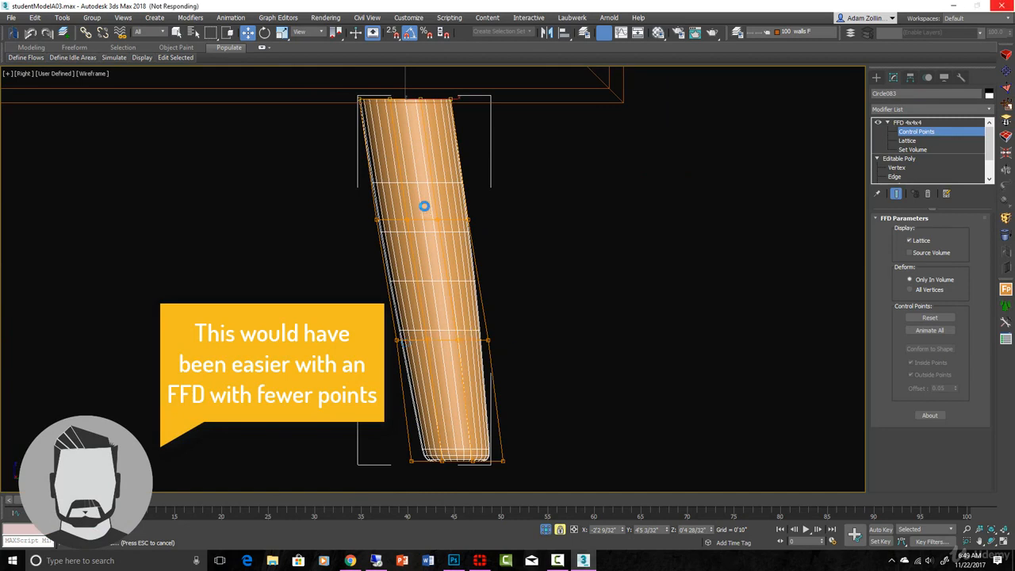
pyautogui.press('f')
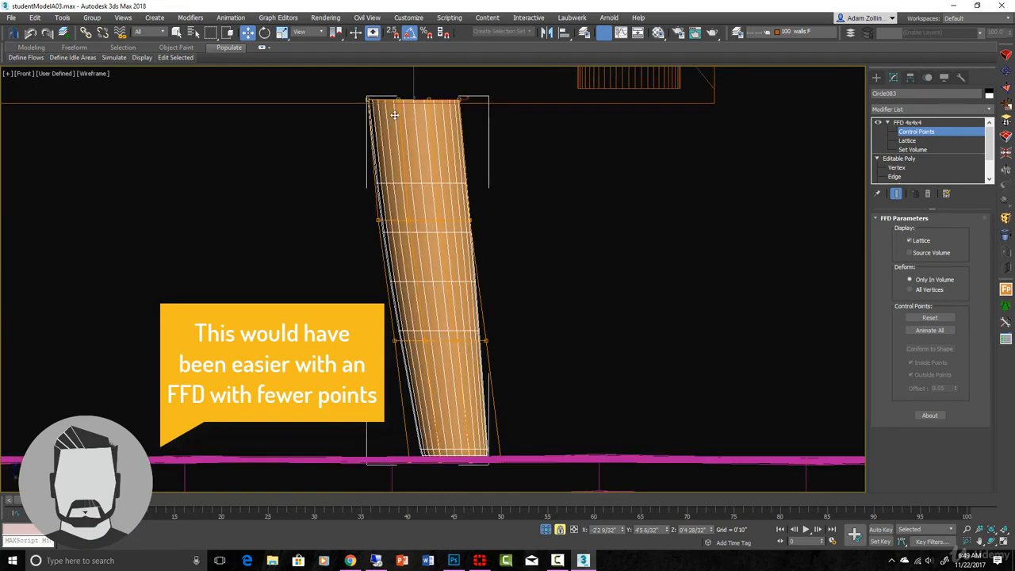
pyautogui.moveTo(346, 82); pyautogui.dragTo(470, 99)
pyautogui.scroll(-4, 503, 123)
pyautogui.moveTo(603, 212)
pyautogui.keyDown('alt'); pyautogui.mouseDown(button='middle')
pyautogui.moveTo(559, 224)
pyautogui.moveTo(626, 195)
pyautogui.moveTo(598, 219)
pyautogui.mouseUp(button='middle'); pyautogui.keyUp('alt')
pyautogui.press('1')
pyautogui.scroll(-5, 634, 191)
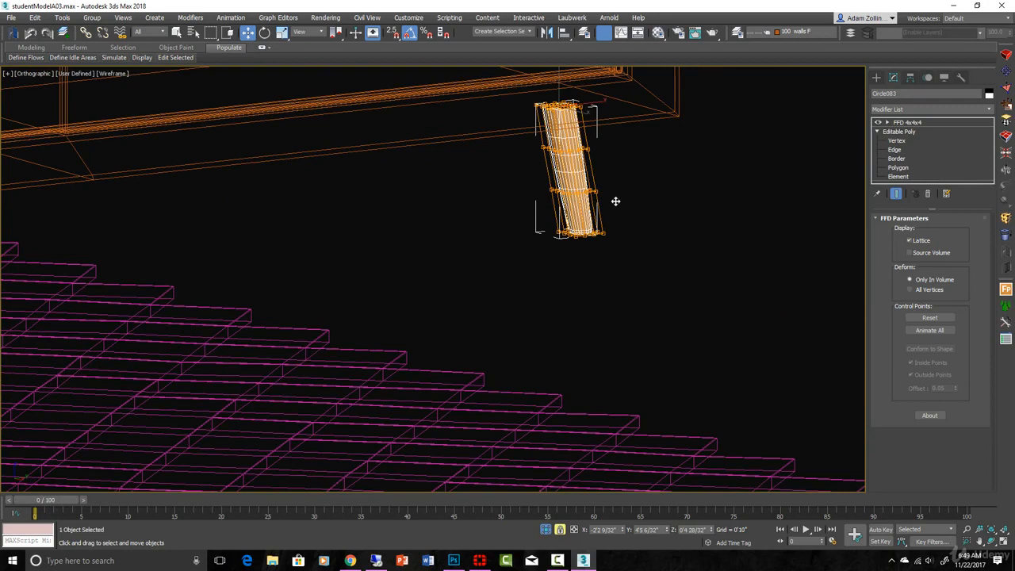
# Convert the deformed leg to an Editable Poly
pyautogui.rightClick(611, 198)
pyautogui.moveTo(646, 310)
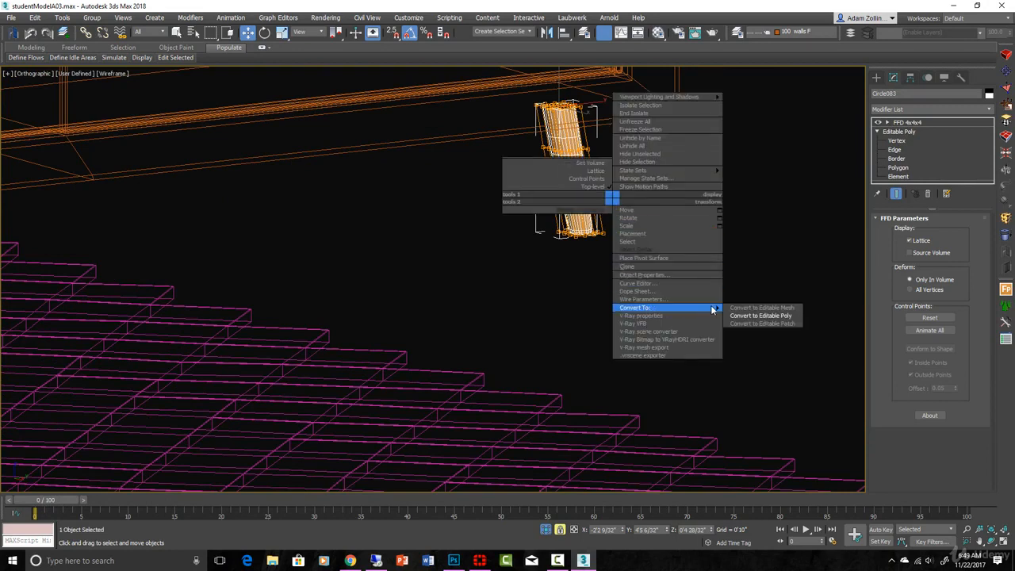
pyautogui.click(761, 317)
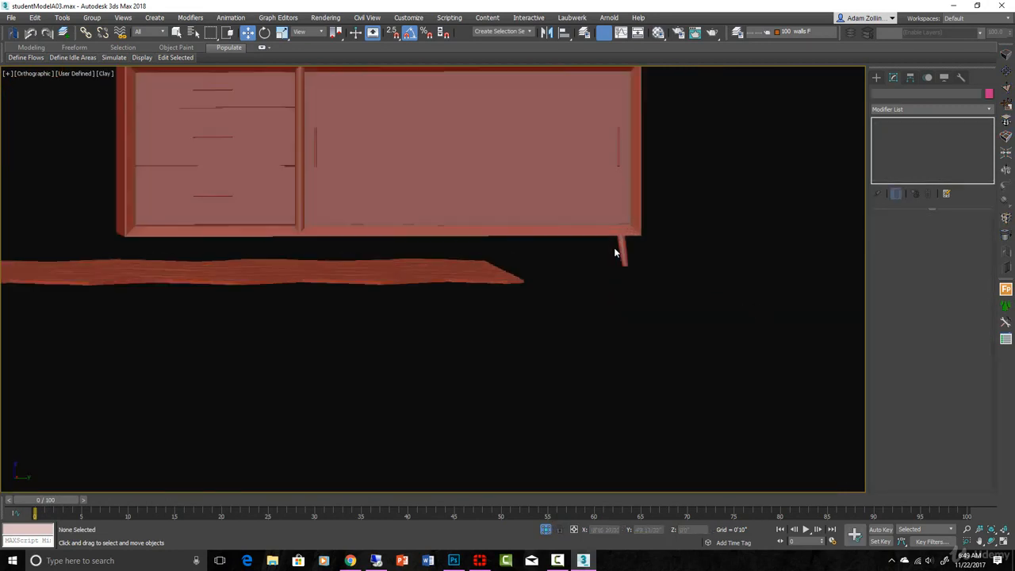
# Examine the shaded leg's thickness and splay against the whole console from several orbited angles
pyautogui.moveTo(614, 254)
pyautogui.keyDown('alt'); pyautogui.mouseDown(button='middle')
pyautogui.moveTo(632, 252)
pyautogui.moveTo(625, 284)
pyautogui.moveTo(668, 313)
pyautogui.moveTo(638, 308)
pyautogui.moveTo(596, 287)
pyautogui.moveTo(698, 295)
pyautogui.mouseUp(button='middle'); pyautogui.keyUp('alt')
pyautogui.press('F4')
pyautogui.scroll(-4, 634, 284)
pyautogui.scroll(-4, 668, 312)
pyautogui.scroll(5, 587, 282)
pyautogui.press('F4')
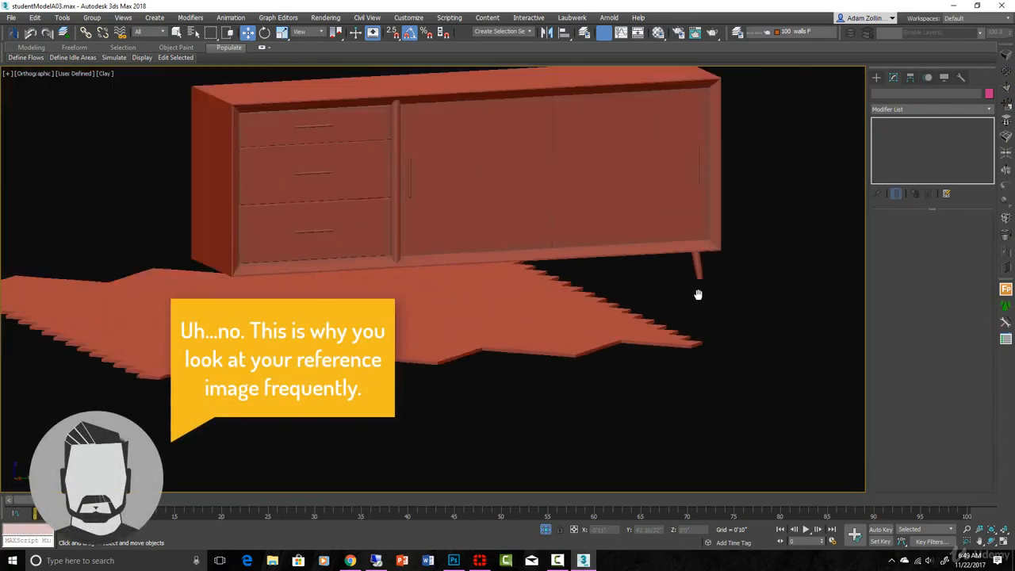
pyautogui.scroll(-2, 698, 295)
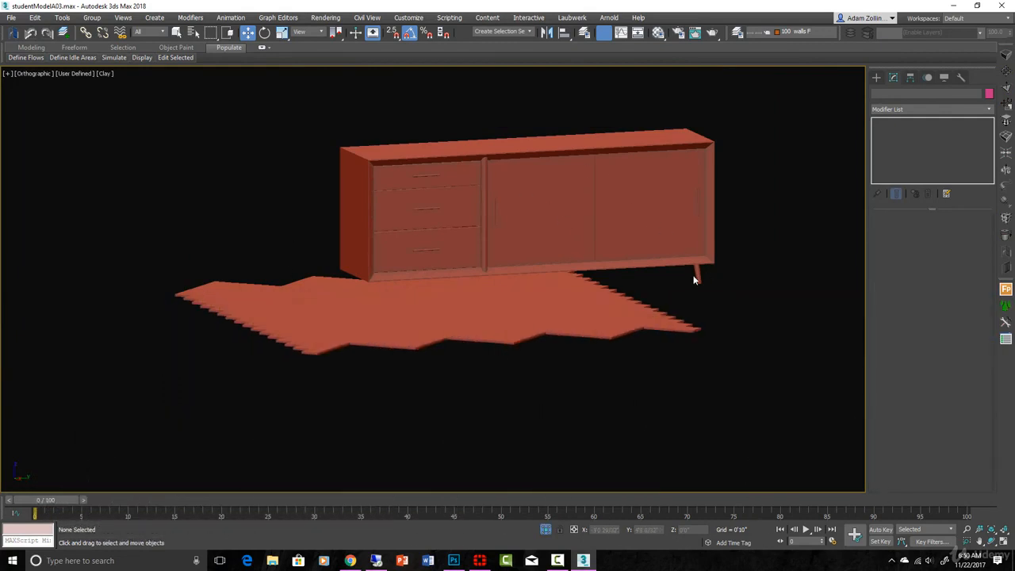
pyautogui.click(696, 274)
pyautogui.scroll(5, 696, 274)
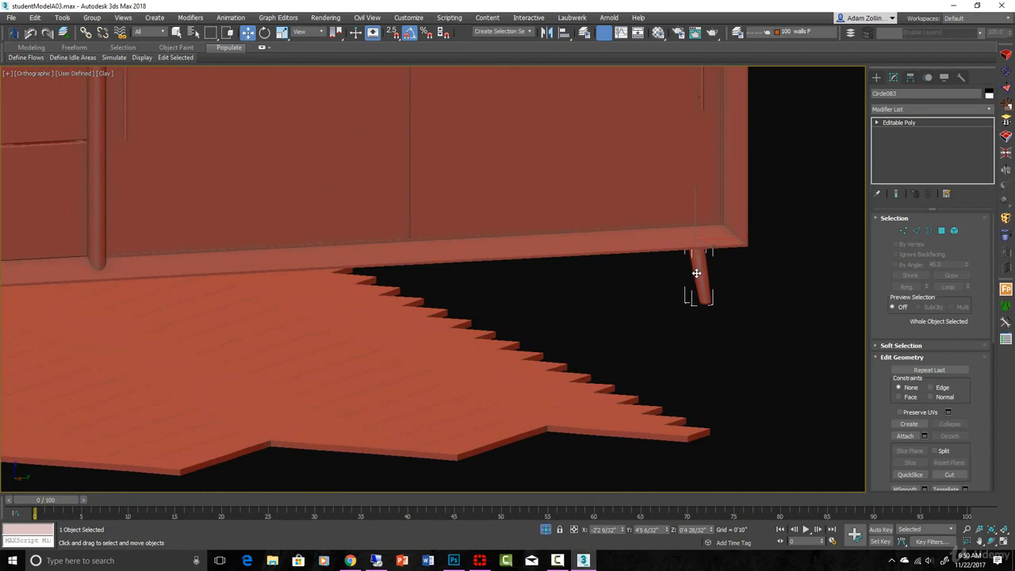
pyautogui.scroll(-6, 696, 273)
pyautogui.keyDown('alt'); pyautogui.moveTo(679, 287); pyautogui.dragTo(650, 290, button='middle'); pyautogui.keyUp('alt')
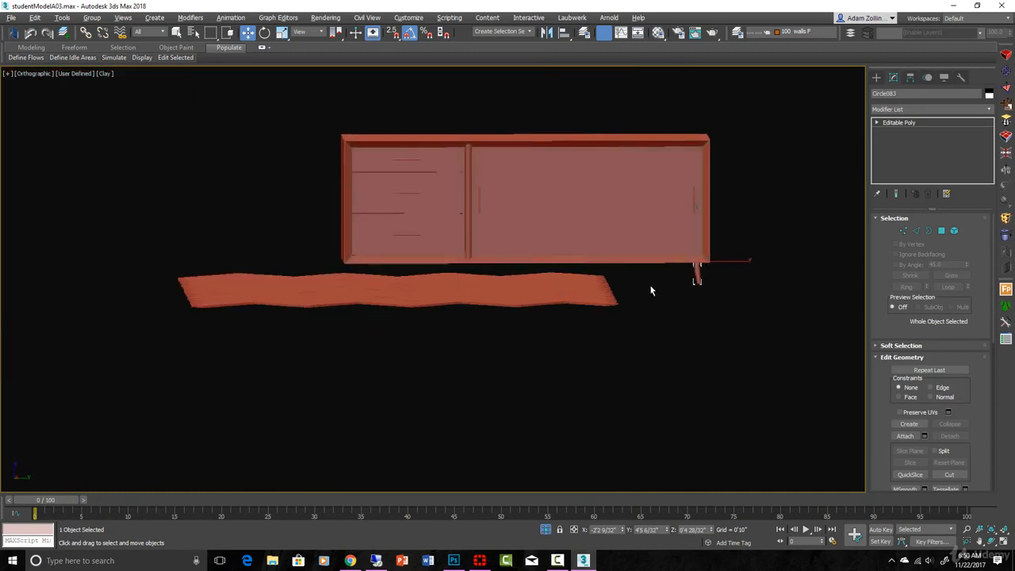
# In the Top view, thicken the leg by scaling it non-uniformly to about 130% in X and Y
pyautogui.press('t')
pyautogui.press('z')
pyautogui.press('F3')
pyautogui.scroll(-6, 661, 282)
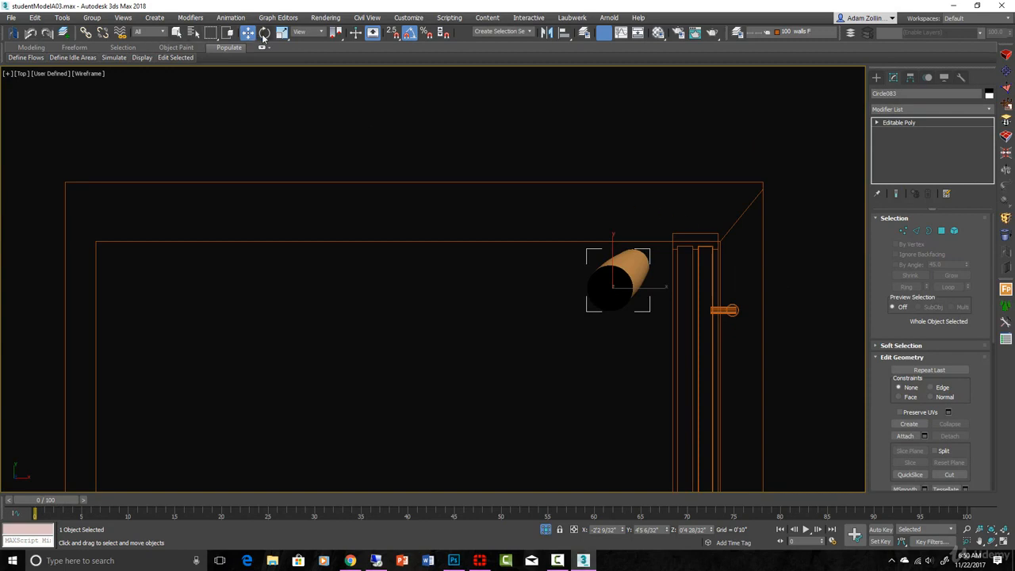
pyautogui.moveTo(282, 32); pyautogui.dragTo(288, 69)
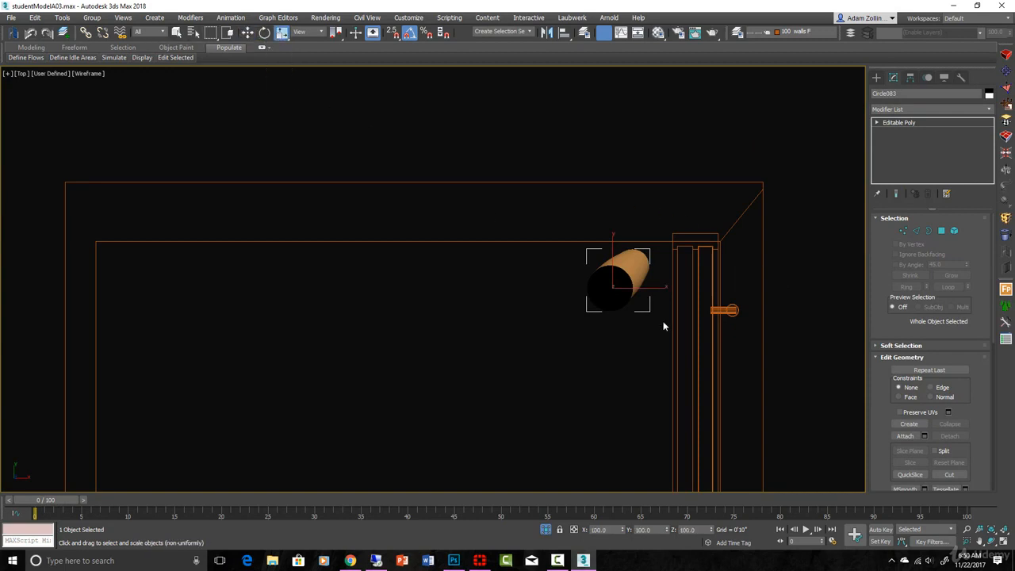
pyautogui.moveTo(616, 287); pyautogui.dragTo(615, 263)
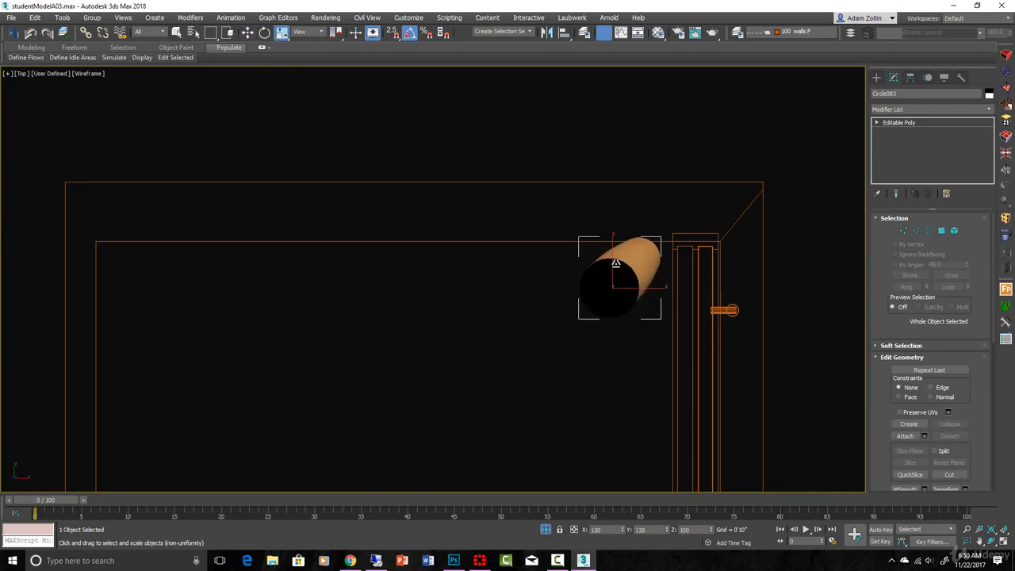
# Examine the thickened leg's proportions beneath the cabinet in the Right view, both shaded and in wireframe
pyautogui.press('r')
pyautogui.scroll(-10, 611, 311)
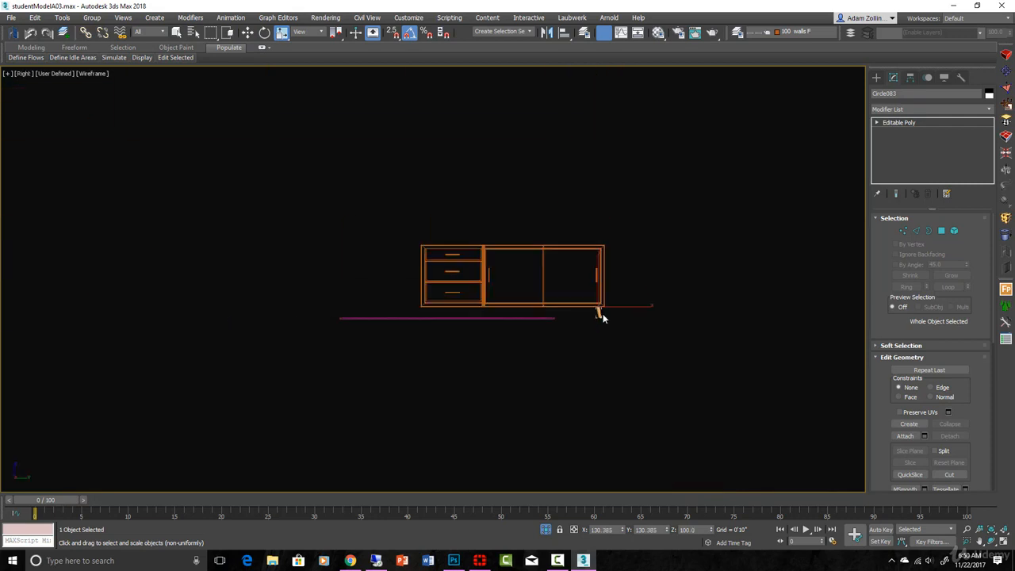
pyautogui.press('F3')
pyautogui.click(627, 317)
pyautogui.scroll(5, 605, 314)
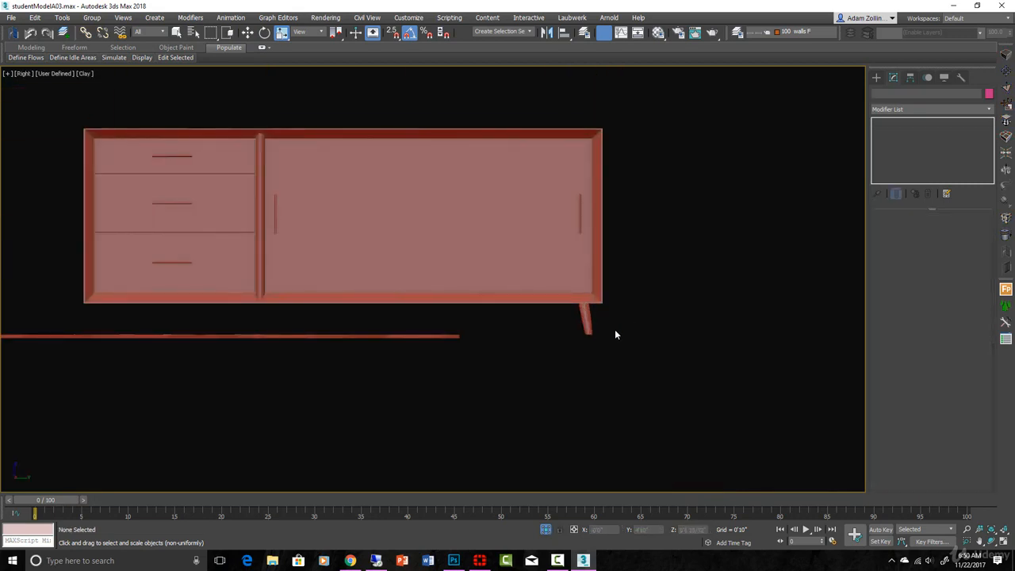
pyautogui.click(586, 320)
pyautogui.scroll(4, 585, 321)
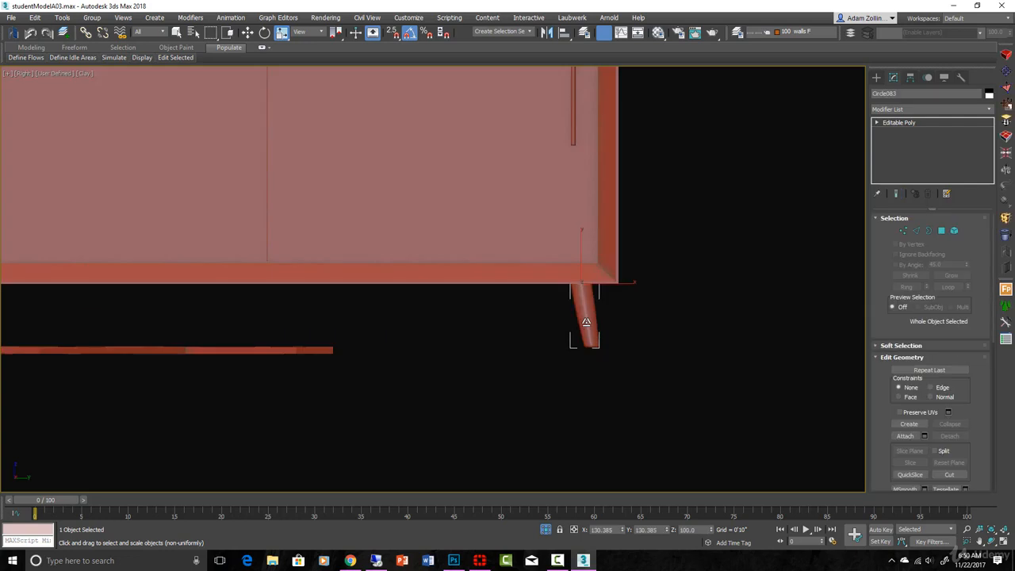
pyautogui.scroll(5, 586, 321)
pyautogui.scroll(-5, 586, 321)
pyautogui.press('F3')
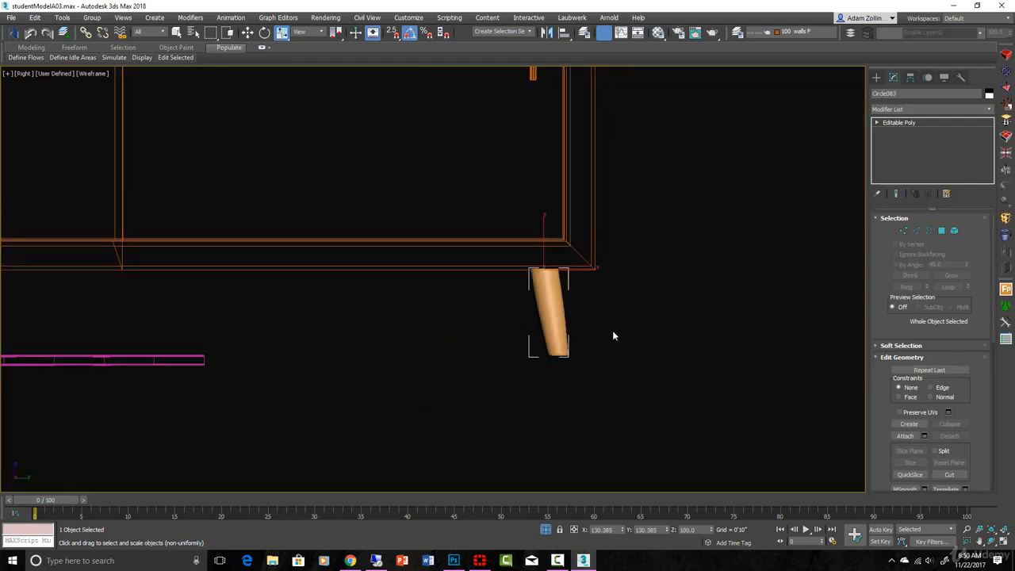
pyautogui.scroll(3, 613, 337)
pyautogui.scroll(3, 537, 311)
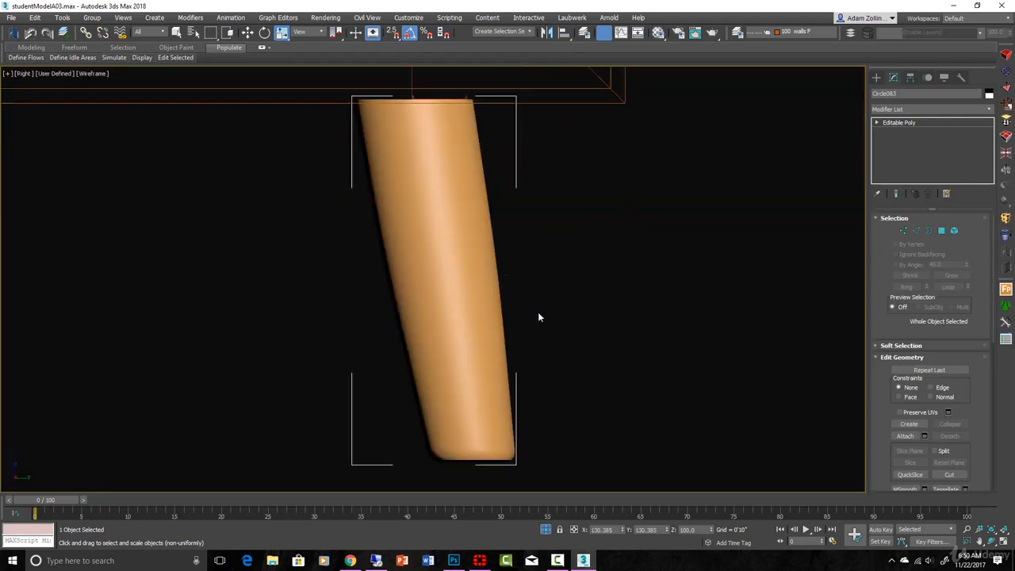
# In the Front view, clone the leg as one instance beneath the cabinet's opposite side and mirror it on X with No Clone
pyautogui.press('f')
pyautogui.press('F3')
pyautogui.scroll(3, 537, 312)
pyautogui.press('w')
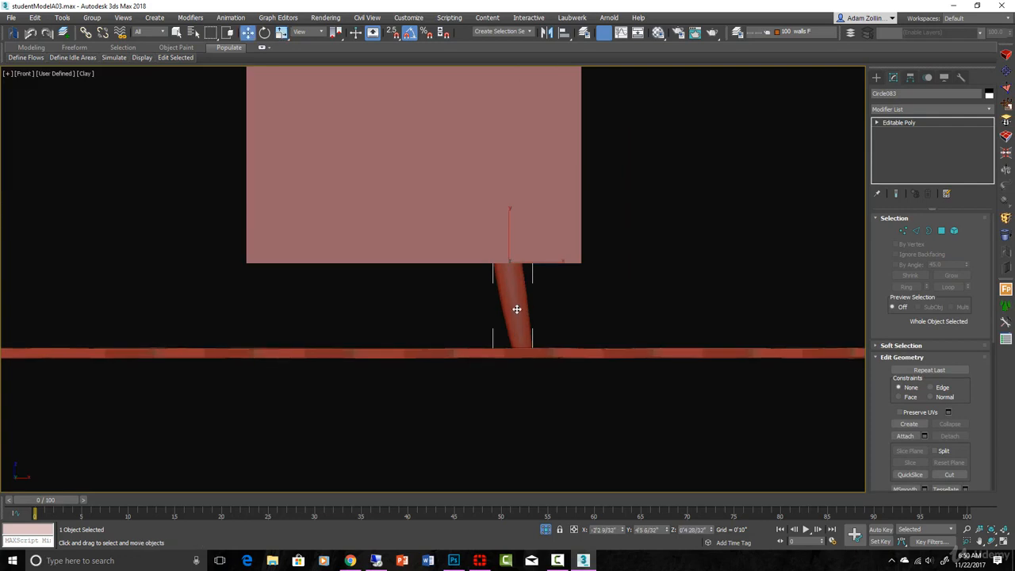
pyautogui.keyDown('shift'); pyautogui.moveTo(516, 308); pyautogui.dragTo(327, 300); pyautogui.keyUp('shift')
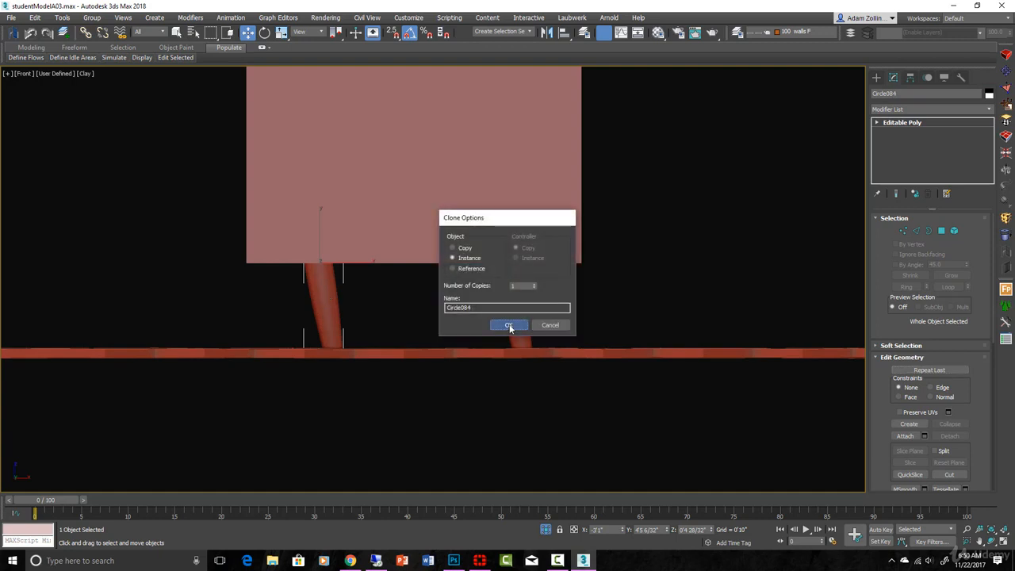
pyautogui.click(509, 325)
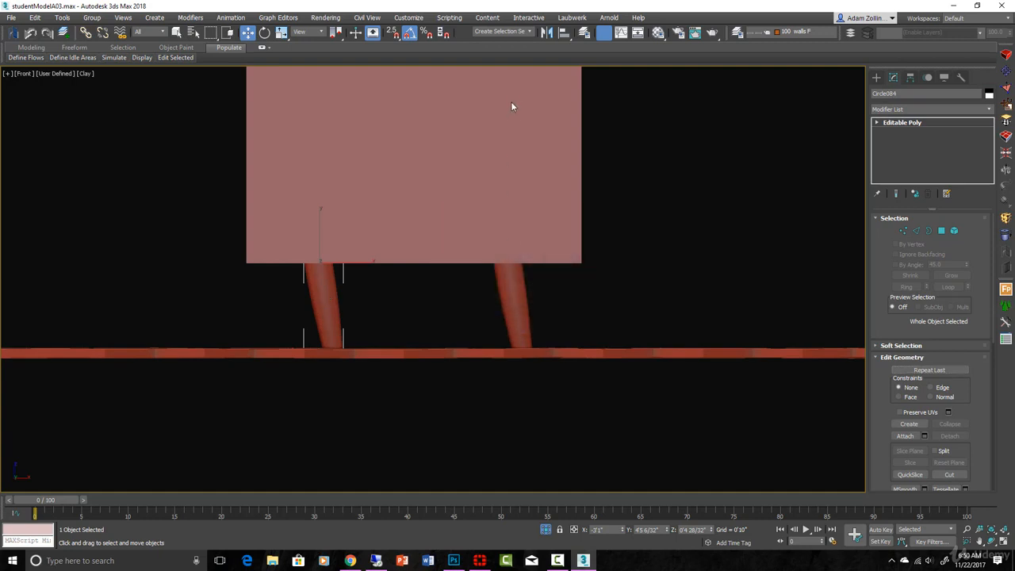
pyautogui.click(546, 33)
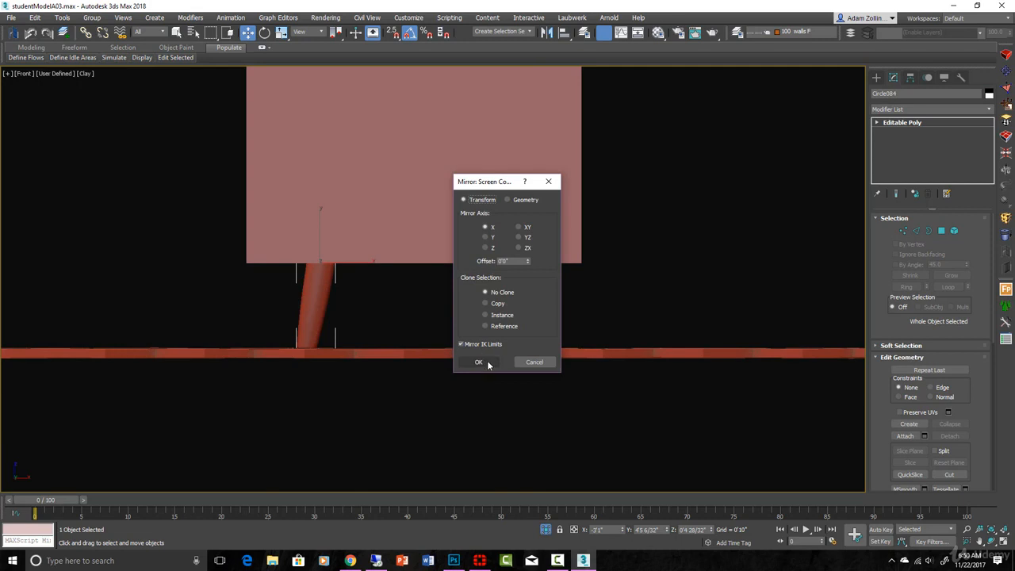
pyautogui.click(478, 362)
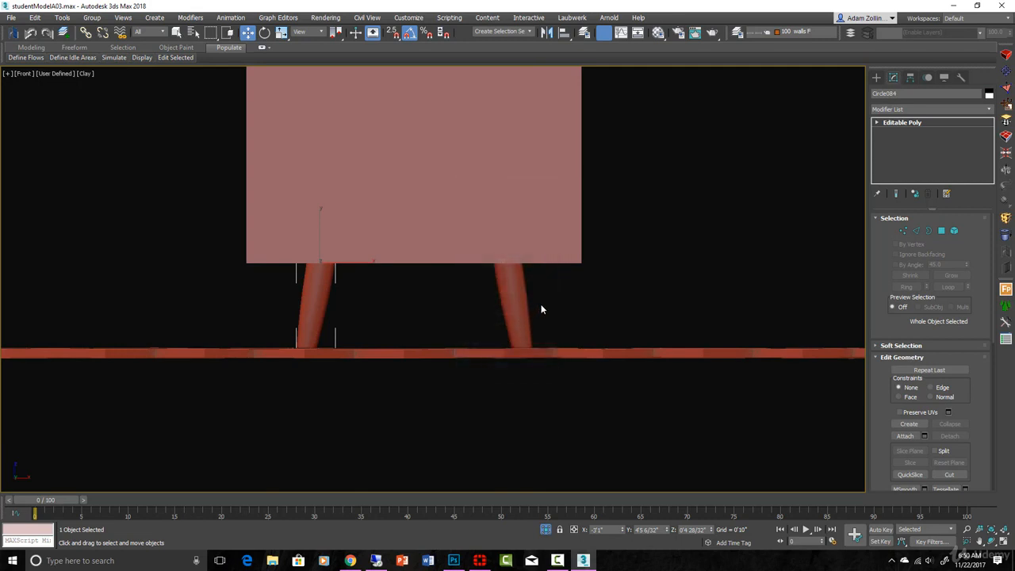
# In the Right view, clone both legs together as one set of instances beneath the cabinet's drawer end
pyautogui.click(544, 307)
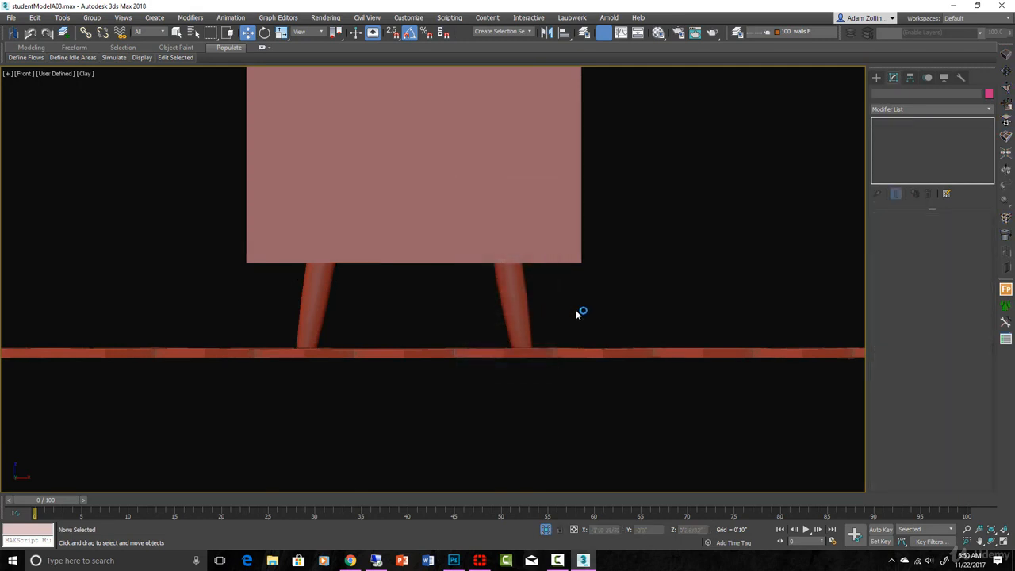
pyautogui.moveTo(578, 306); pyautogui.dragTo(263, 296)
pyautogui.press('r')
pyautogui.press('z')
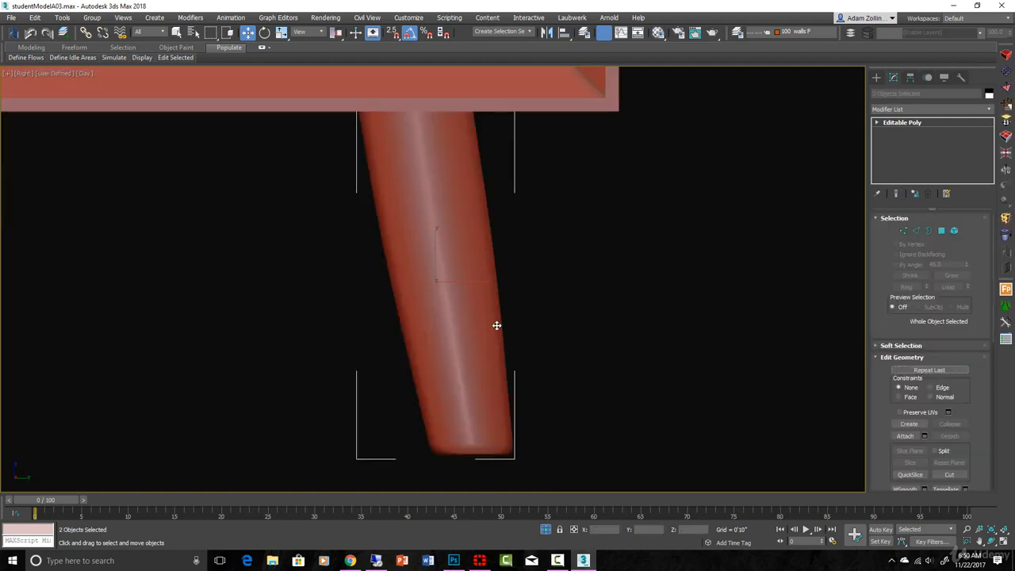
pyautogui.scroll(-8, 479, 330)
pyautogui.moveTo(481, 329); pyautogui.dragTo(649, 308, button='middle')
pyautogui.moveTo(649, 307); pyautogui.dragTo(238, 304)
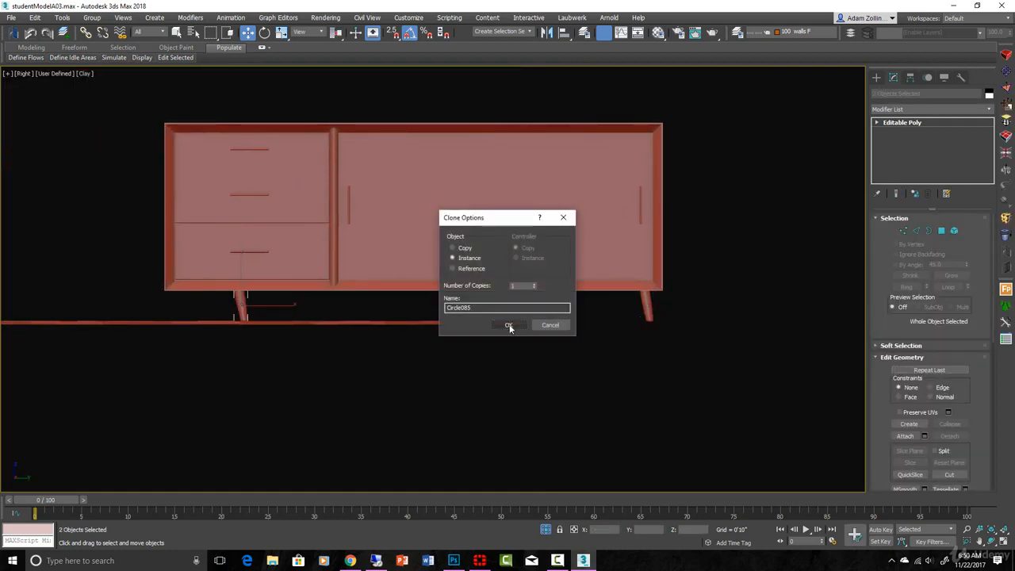
pyautogui.click(509, 325)
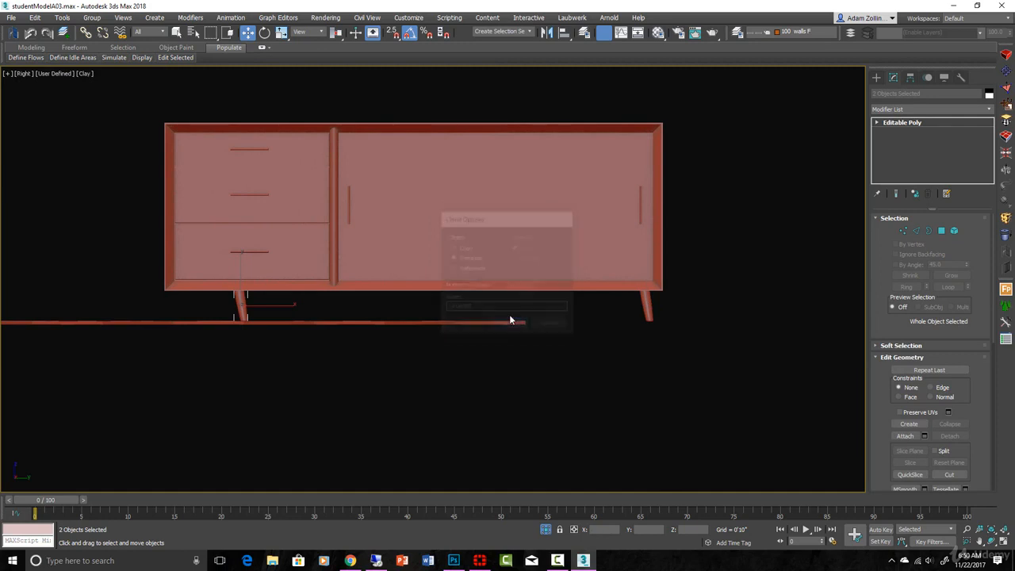
# Mirror the cloned legs on X with No Clone and move them slightly outward toward the drawer end of the cabinet
pyautogui.click(547, 33)
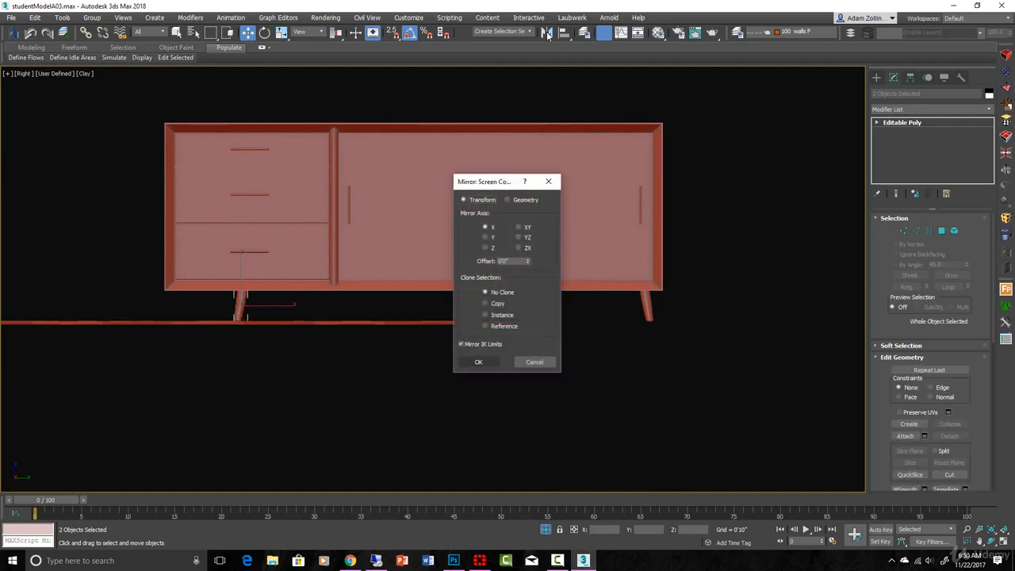
pyautogui.click(478, 361)
pyautogui.scroll(3, 238, 313)
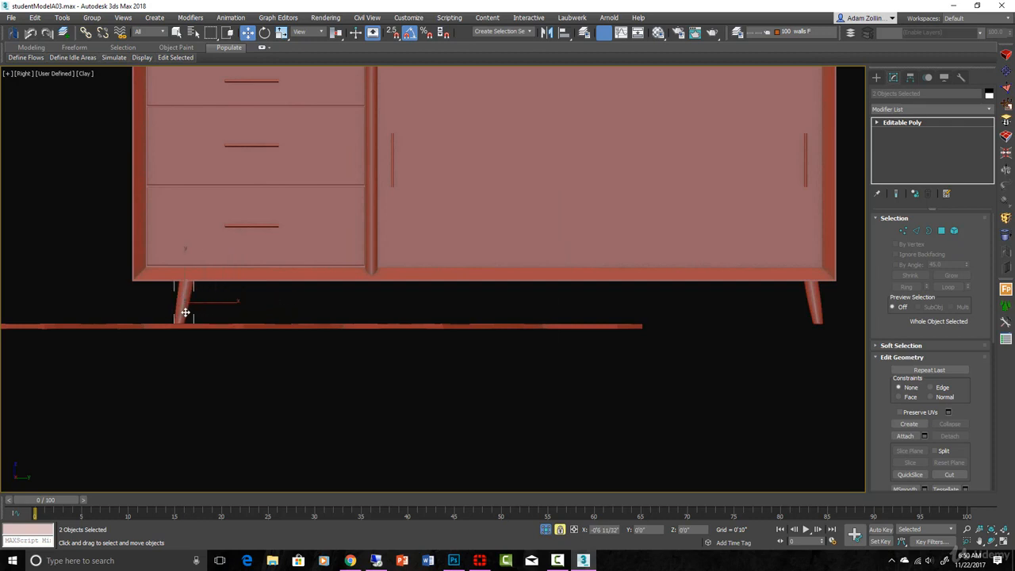
pyautogui.moveTo(185, 312); pyautogui.dragTo(168, 314)
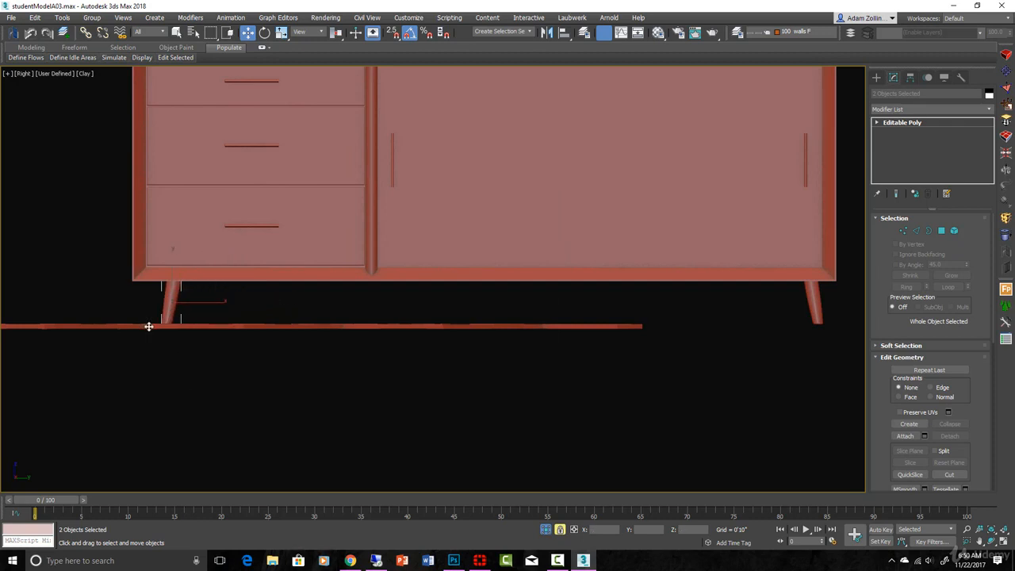
# Examine the leg placement and base rail in the browser's reference photo, comparing them with the modeled console from several orbited angles
pyautogui.click(349, 560)
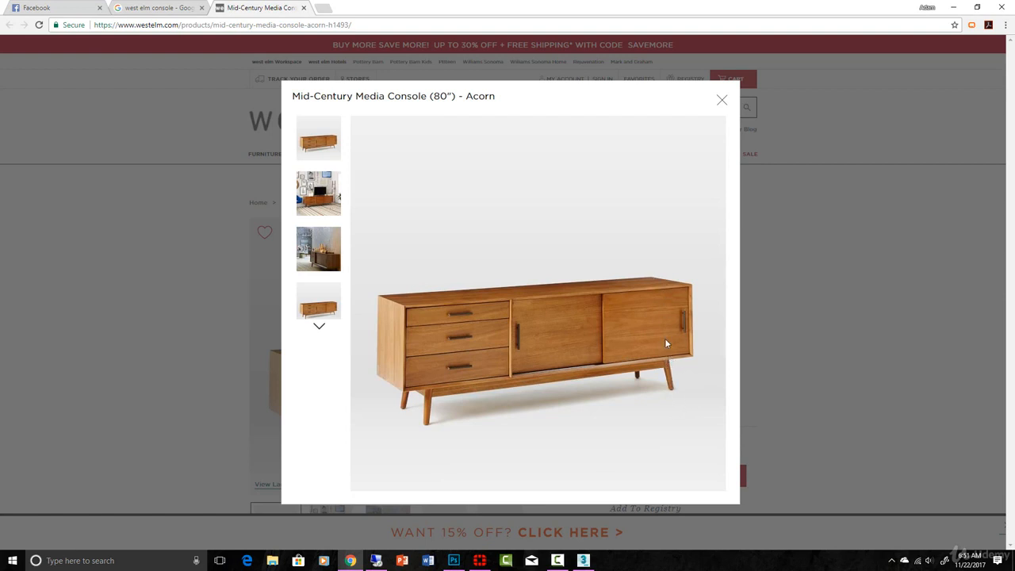
pyautogui.click(584, 560)
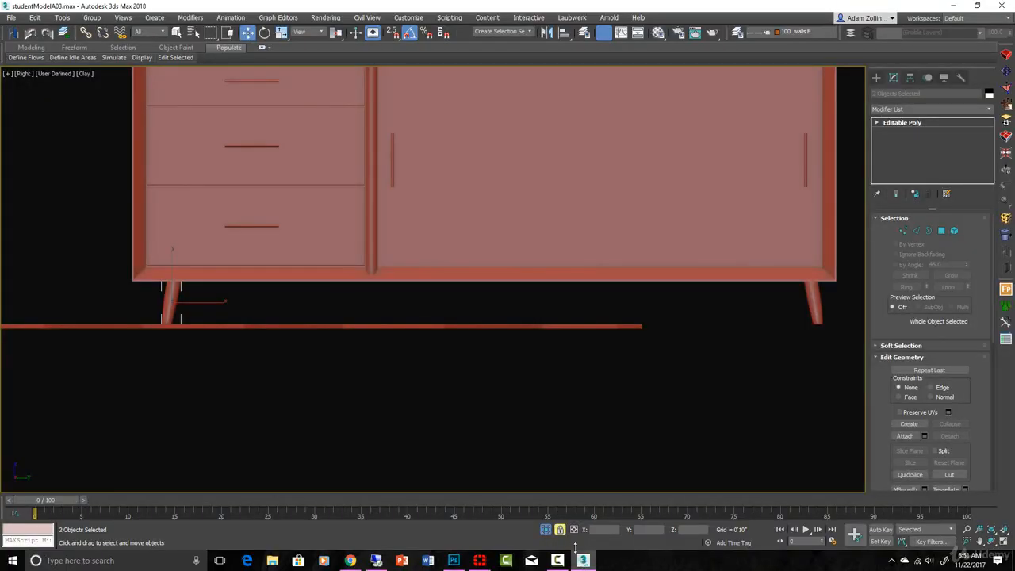
pyautogui.scroll(-3, 383, 336)
pyautogui.moveTo(383, 336); pyautogui.dragTo(386, 358, button='middle')
pyautogui.scroll(2, 381, 357)
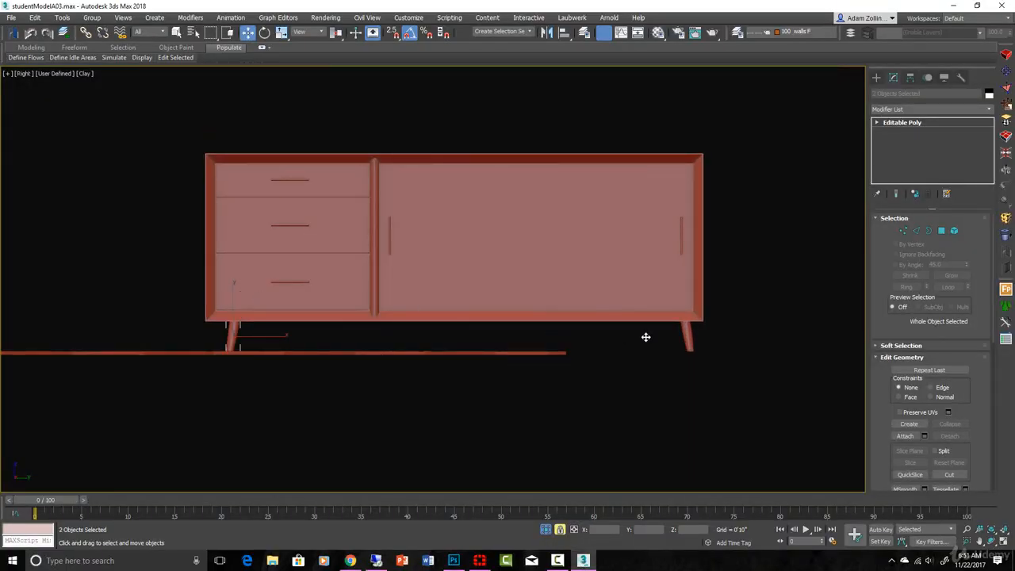
pyautogui.scroll(-2, 418, 330)
pyautogui.keyDown('alt'); pyautogui.moveTo(427, 330); pyautogui.dragTo(499, 328, button='middle'); pyautogui.keyUp('alt')
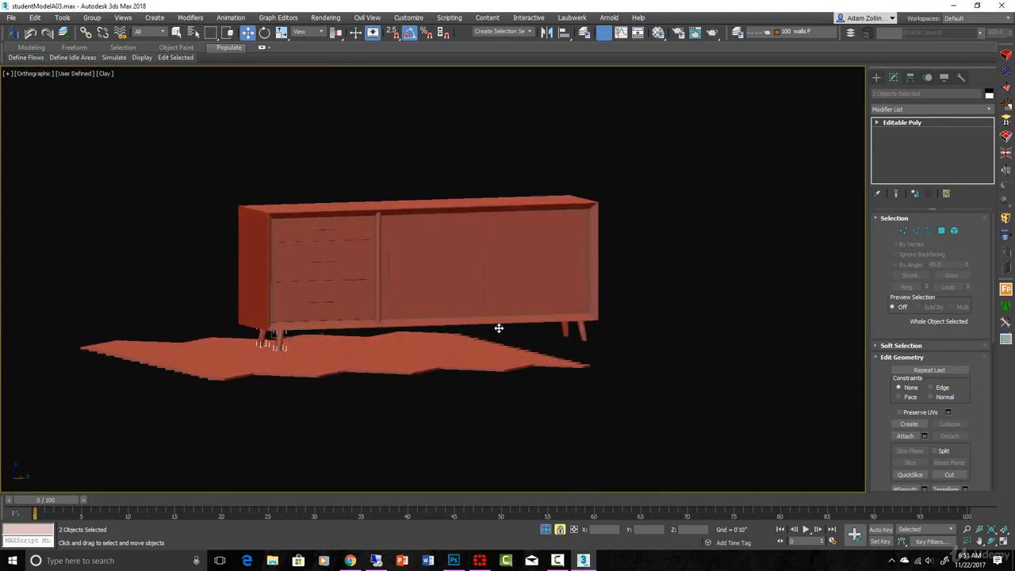
pyautogui.keyDown('alt'); pyautogui.moveTo(565, 326); pyautogui.dragTo(434, 314, button='middle'); pyautogui.keyUp('alt')
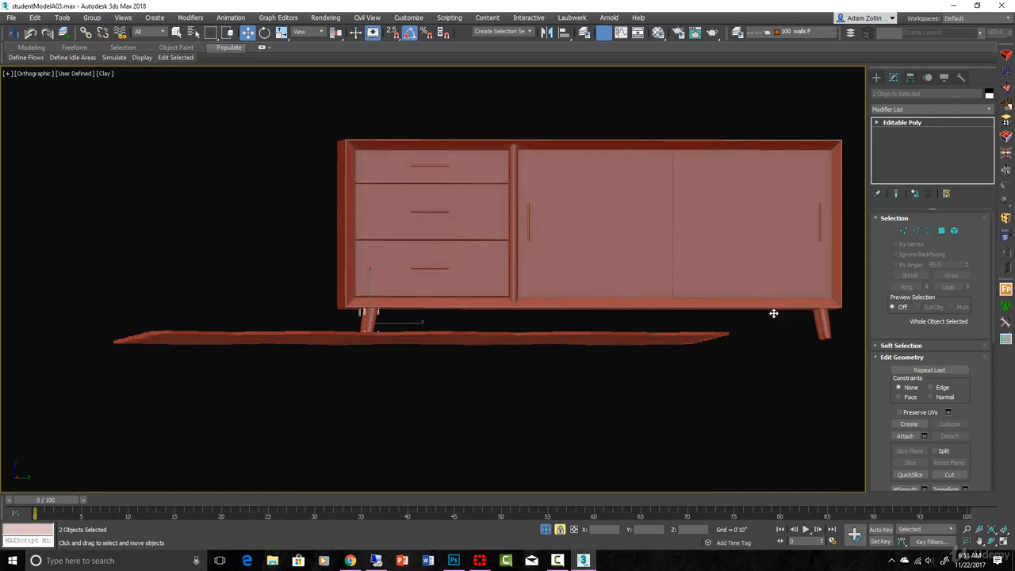
pyautogui.scroll(-3, 636, 330)
pyautogui.moveTo(663, 353)
pyautogui.keyDown('alt'); pyautogui.mouseDown(button='middle')
pyautogui.moveTo(669, 363)
pyautogui.moveTo(665, 343)
pyautogui.mouseUp(button='middle'); pyautogui.keyUp('alt')
# In the Right view, draw a long, thin rectangle spline directly under the cabinet, starting at the leg on the sliding-door end
pyautogui.press('r')
pyautogui.press('z')
pyautogui.scroll(-8, 637, 343)
pyautogui.moveTo(664, 343); pyautogui.dragTo(348, 335, button='middle')
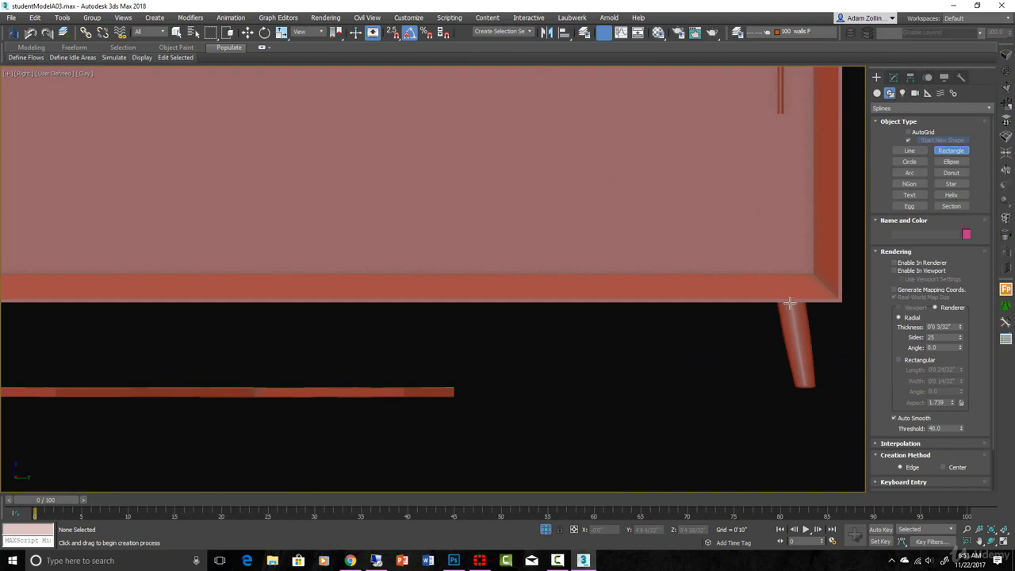
pyautogui.moveTo(792, 303); pyautogui.dragTo(3, 342)
pyautogui.scroll(-2, 238, 346)
pyautogui.moveTo(264, 347); pyautogui.dragTo(523, 346, button='middle')
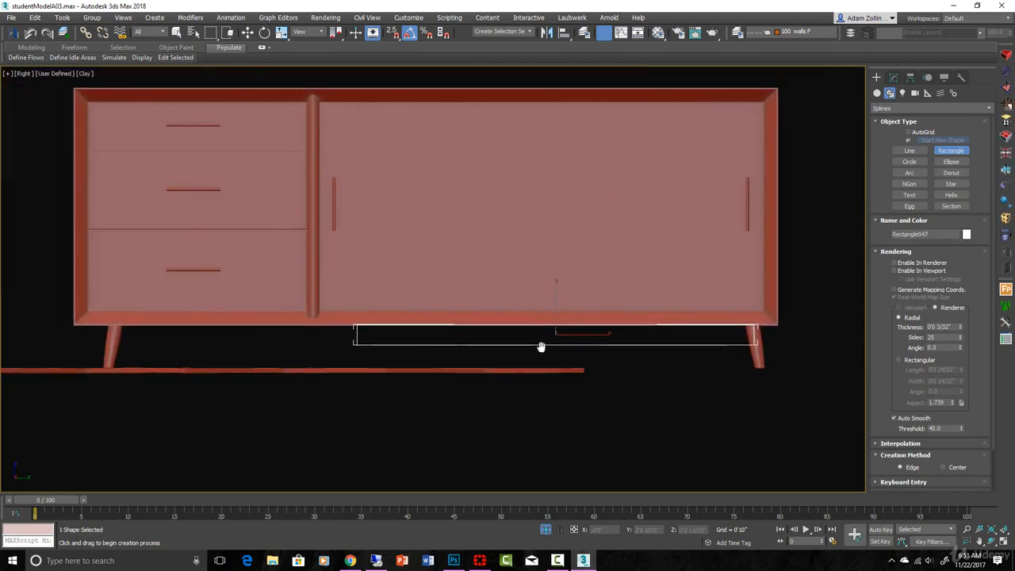
# Convert the rectangle to an Editable Spline and enter its Vertex level
pyautogui.press('w')
pyautogui.rightClick(523, 346)
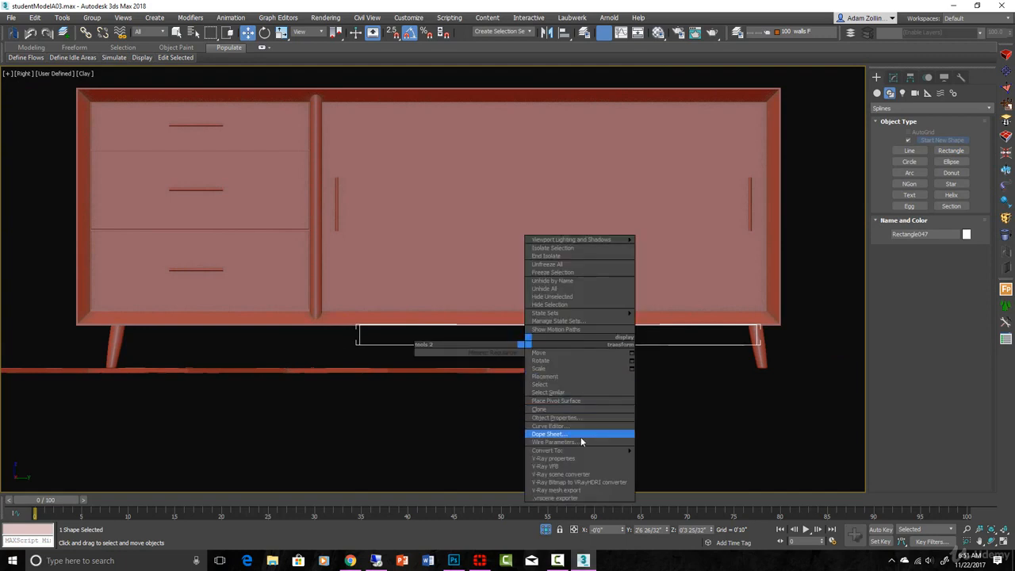
pyautogui.moveTo(586, 450)
pyautogui.click(670, 450)
pyautogui.click(877, 122)
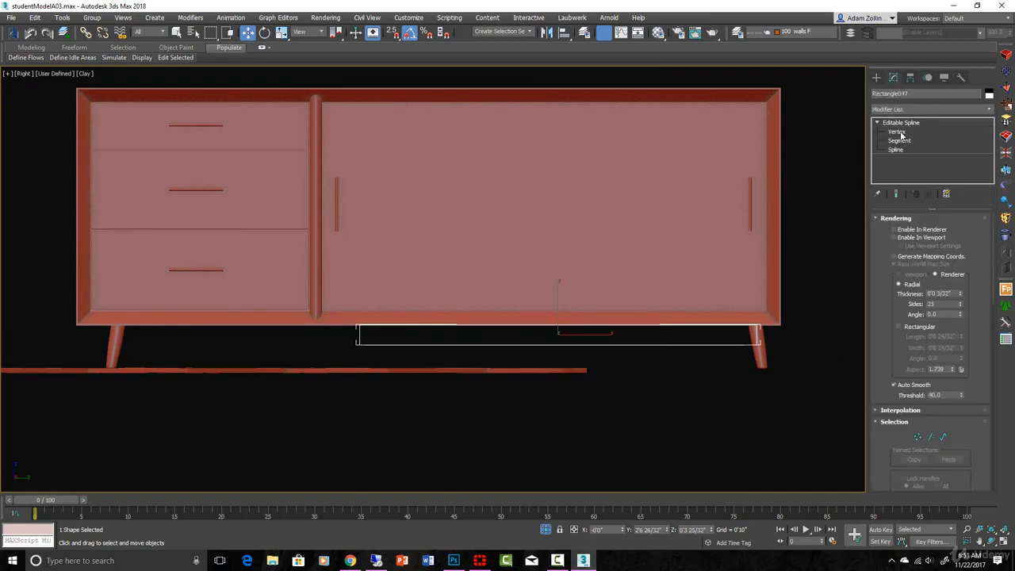
pyautogui.click(896, 132)
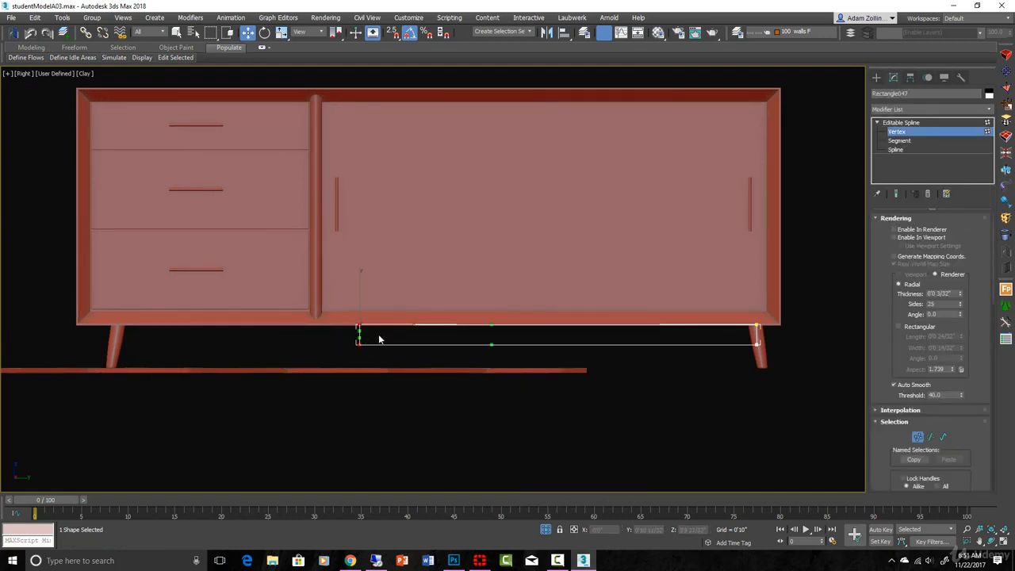
# Change the rectangle's vertices to Corner type and extend its short end horizontally to the drawer-side leg
pyautogui.moveTo(336, 304); pyautogui.dragTo(757, 351)
pyautogui.rightClick(756, 347)
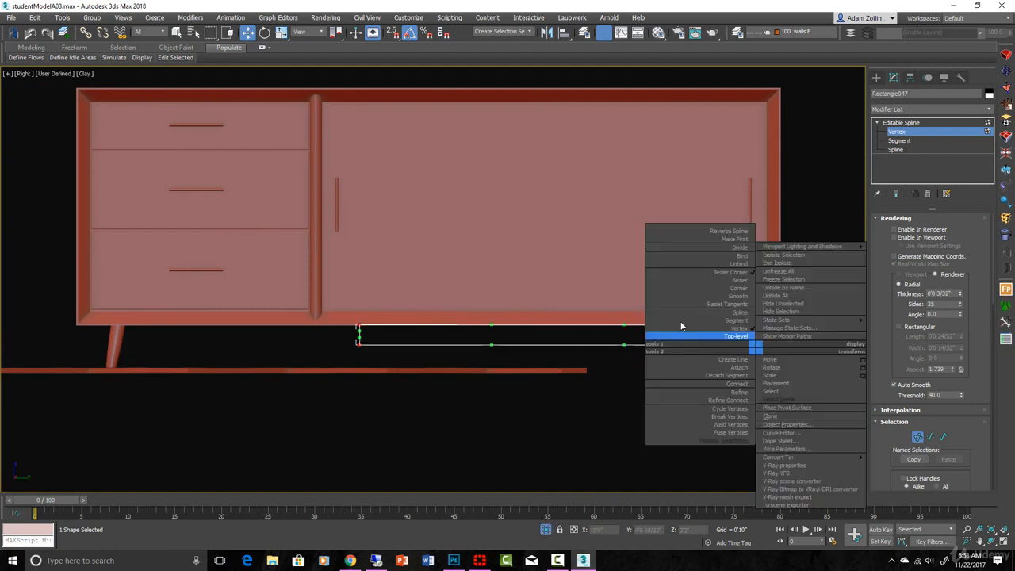
pyautogui.click(713, 288)
pyautogui.press('space')
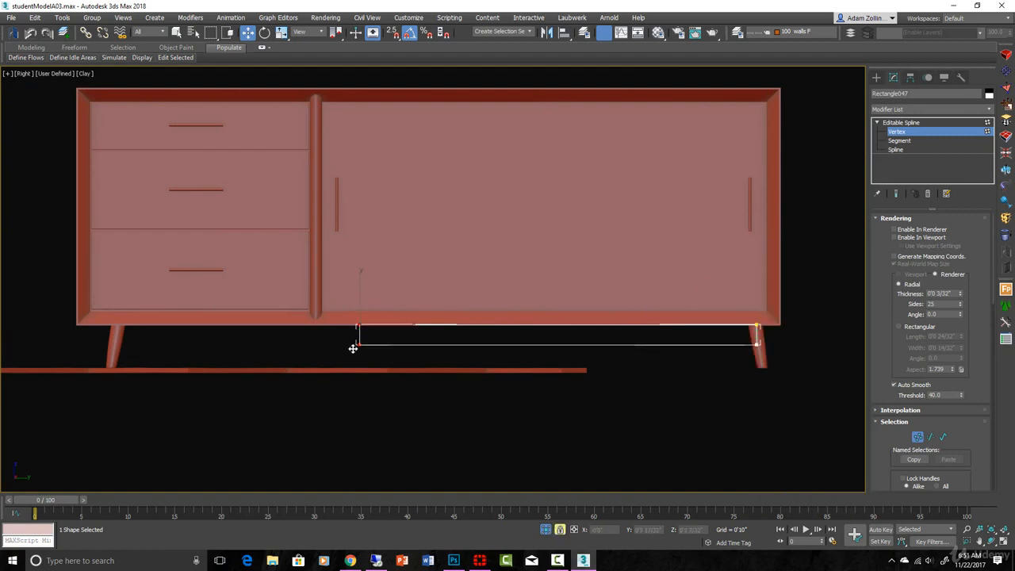
pyautogui.moveTo(353, 348); pyautogui.dragTo(111, 354)
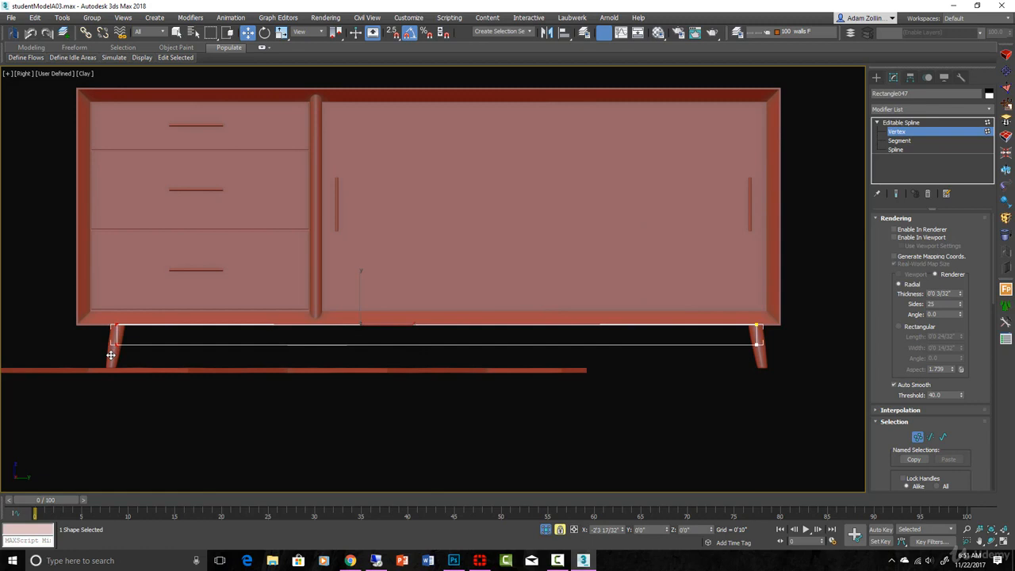
# Move the rectangle's lower vertices slightly up in Y to make the rail profile shallower, and leave the Vertex level
pyautogui.press('space')
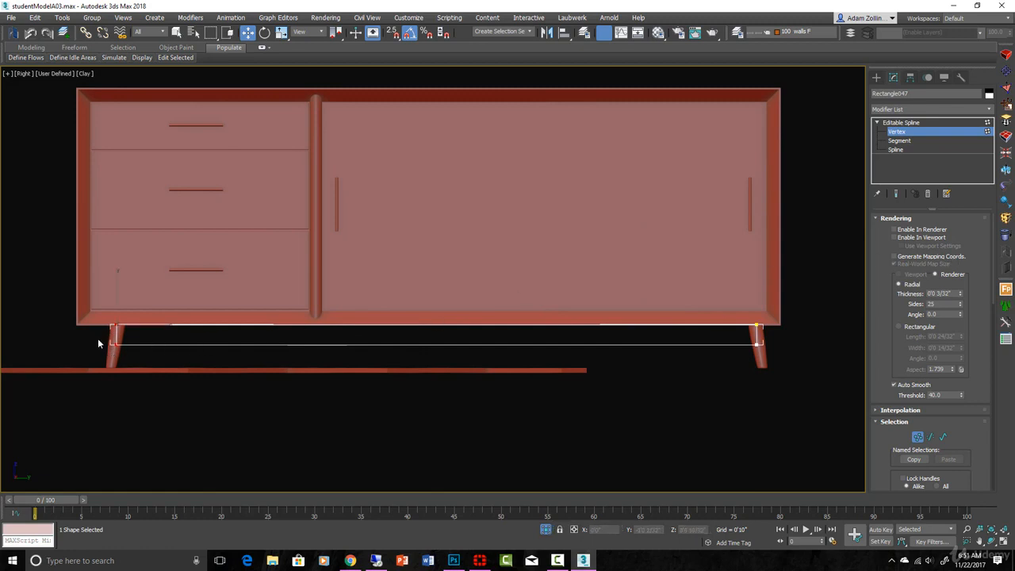
pyautogui.moveTo(97, 338); pyautogui.dragTo(745, 358)
pyautogui.press('space')
pyautogui.press('F6')
pyautogui.moveTo(525, 353); pyautogui.dragTo(528, 344)
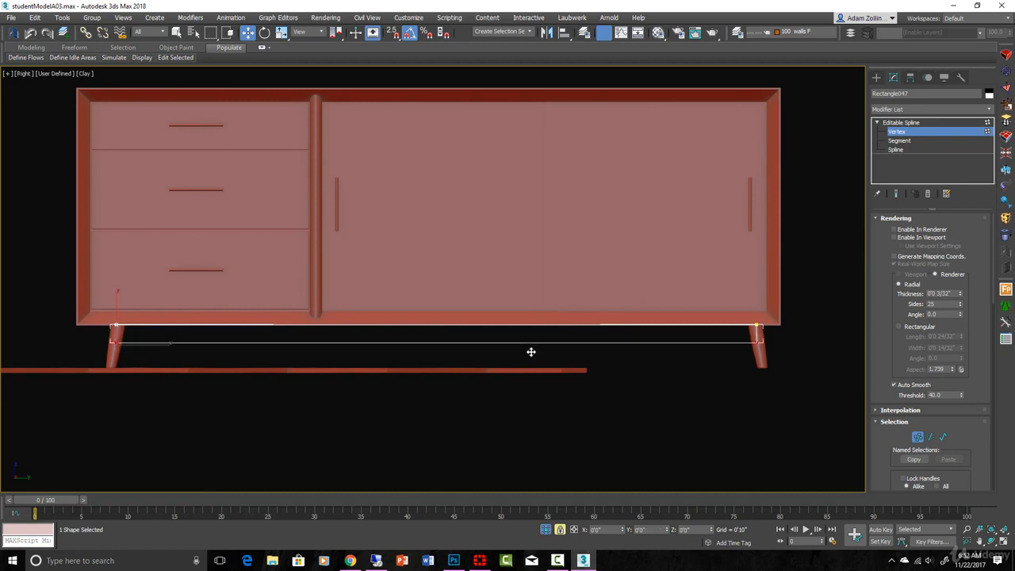
pyautogui.click(909, 136)
# In the Front view wireframe, move the rectangle horizontally until it sits inside the front leg beneath the cabinet
pyautogui.scroll(-2, 716, 229)
pyautogui.press('f')
pyautogui.press('z')
pyautogui.press('F3')
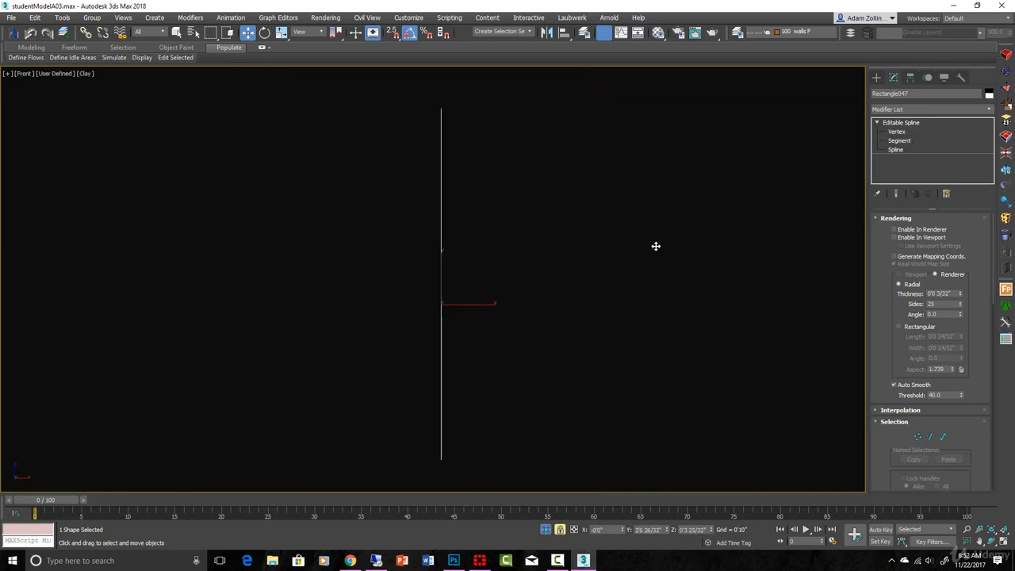
pyautogui.scroll(-1, 515, 274)
pyautogui.scroll(-3, 516, 273)
pyautogui.scroll(-1, 632, 317)
pyautogui.scroll(2, 625, 320)
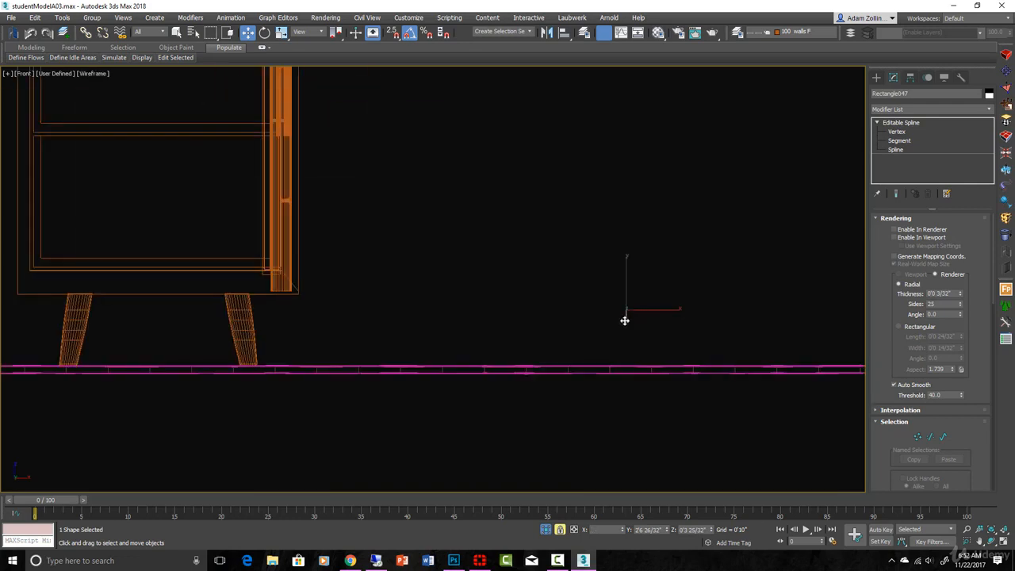
pyautogui.moveTo(626, 319); pyautogui.dragTo(245, 333)
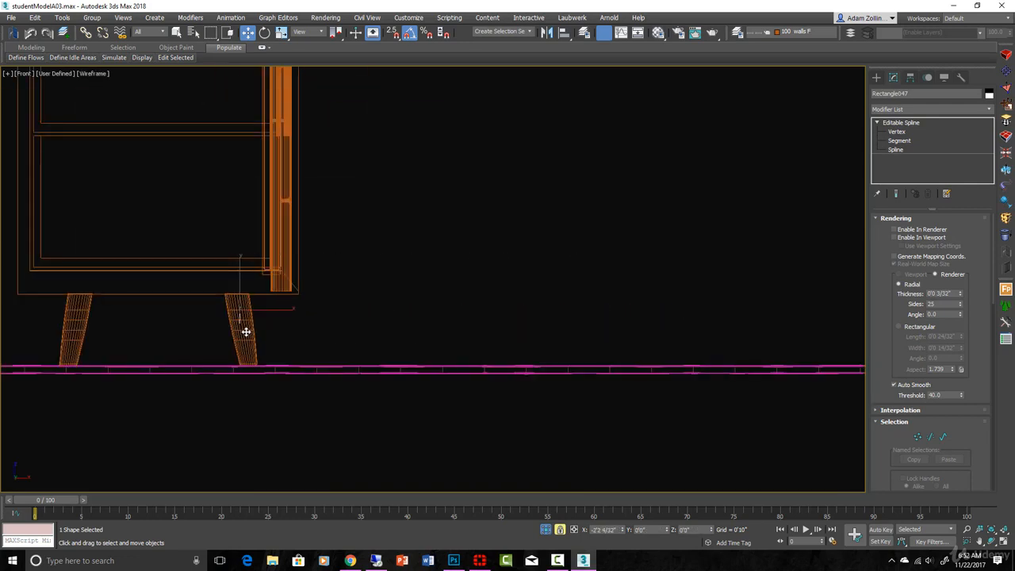
pyautogui.scroll(4, 236, 320)
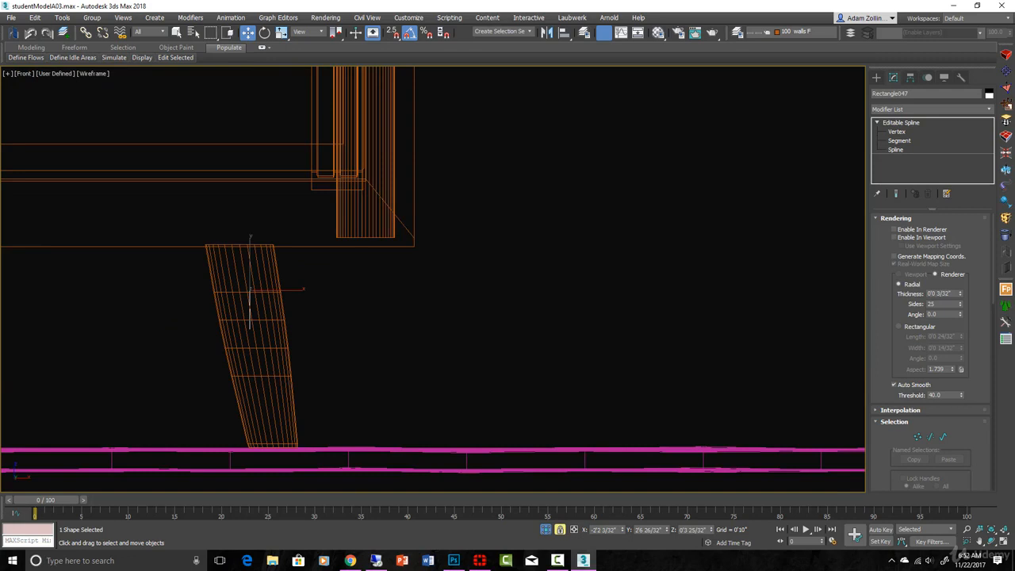
# Extrude the rectangle into a thin rail within the front leg's thickness and convert it to Editable Poly
pyautogui.click(1005, 175)
pyautogui.moveTo(959, 234); pyautogui.dragTo(960, 278)
pyautogui.rightClick(390, 318)
pyautogui.moveTo(477, 424)
pyautogui.click(565, 432)
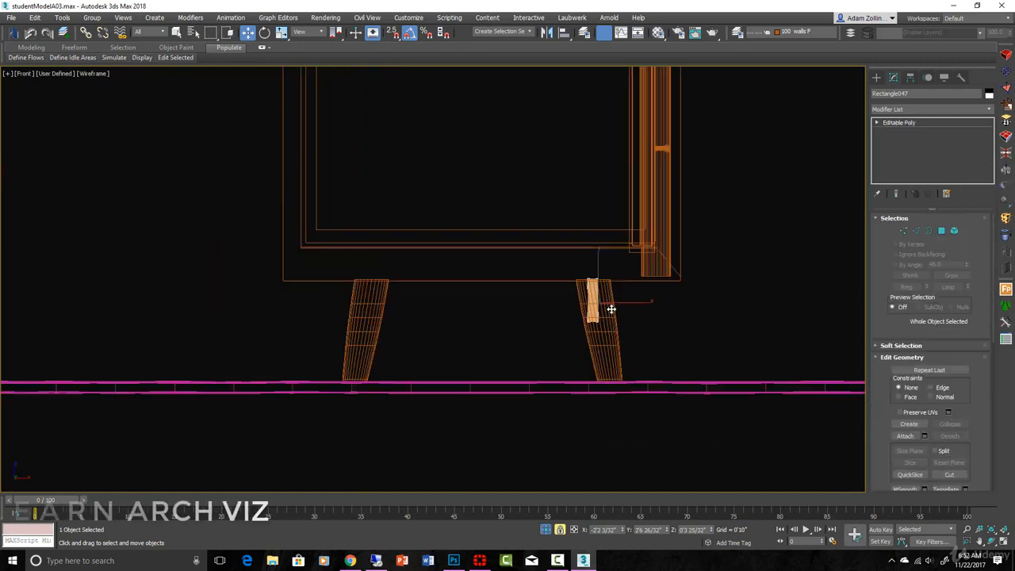
pyautogui.click(373, 313)
pyautogui.moveTo(373, 312); pyautogui.dragTo(379, 313)
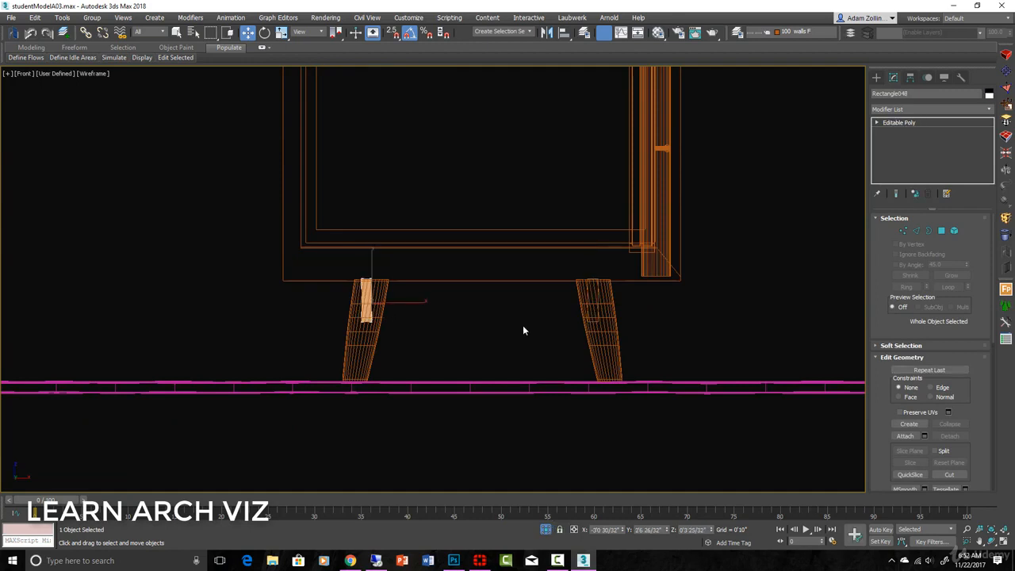
pyautogui.press('Delete')
# Clone the front rail as one instance placed about midway between the front and back legs
pyautogui.click(597, 310)
pyautogui.scroll(3, 597, 309)
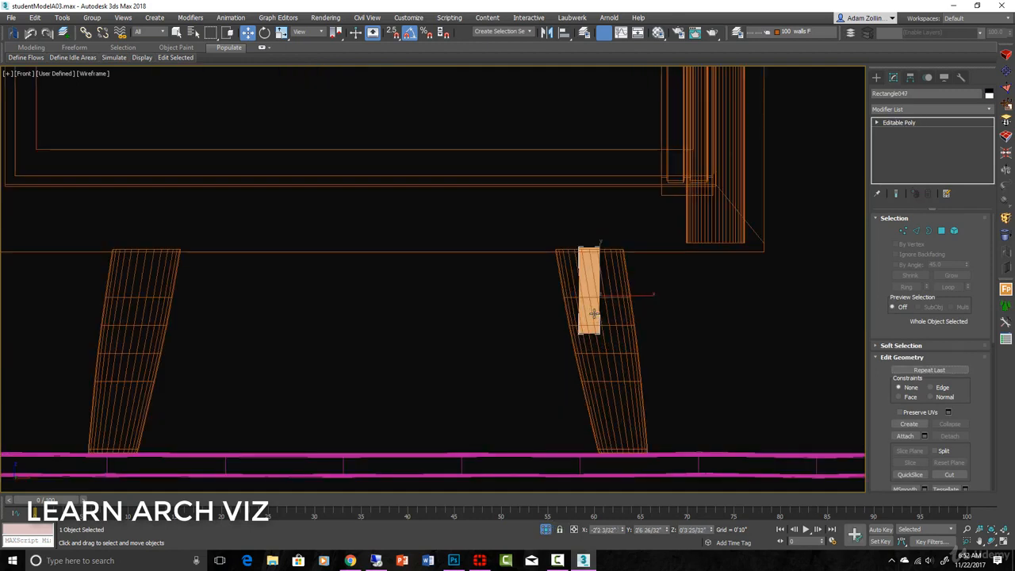
pyautogui.keyDown('shift'); pyautogui.moveTo(597, 310); pyautogui.dragTo(370, 309); pyautogui.keyUp('shift')
pyautogui.click(469, 259)
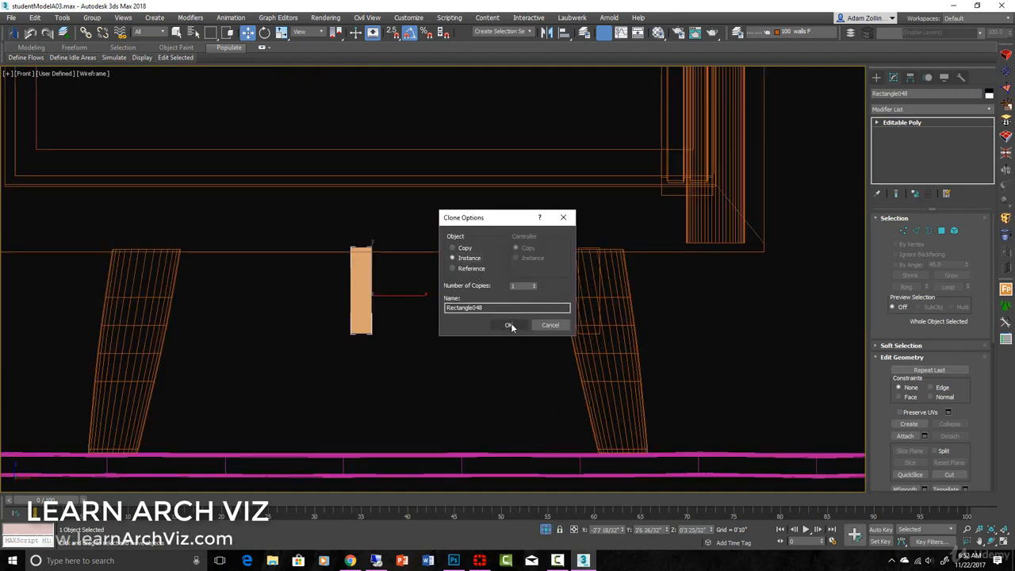
pyautogui.click(509, 325)
pyautogui.scroll(-3, 557, 459)
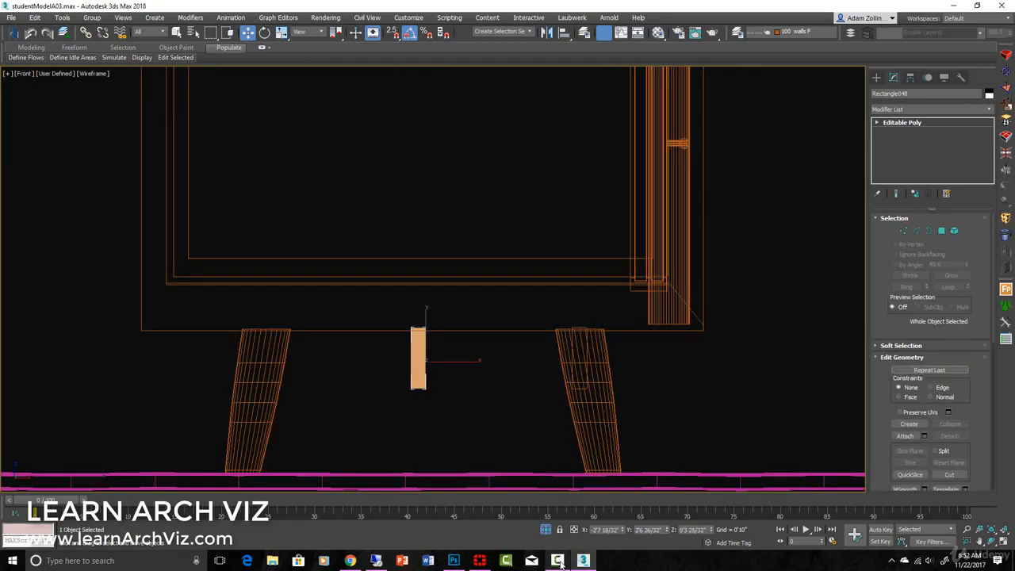